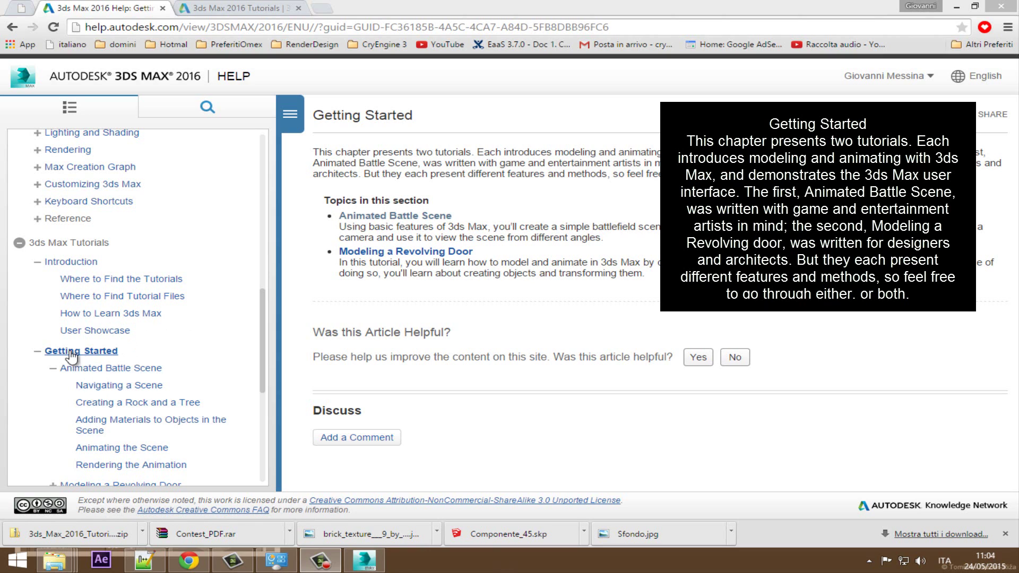
Open the Animated Battle Scene tutorial page from the Getting Started contents.
left_click(105, 372)
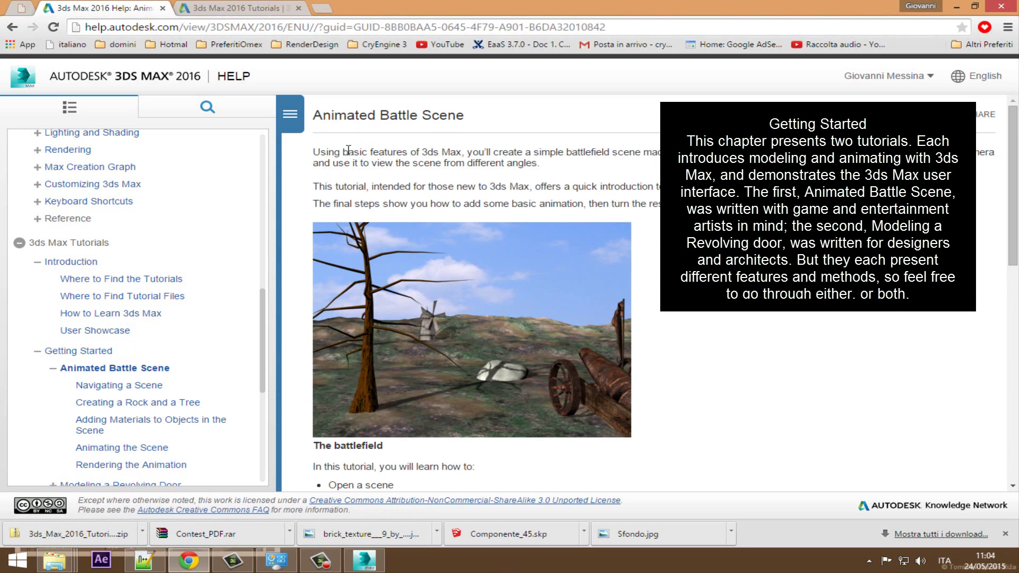
Read the Animated Battle Scene introduction down to the Preparation for This Tutorial section.
left_click_drag(319, 152, 465, 158)
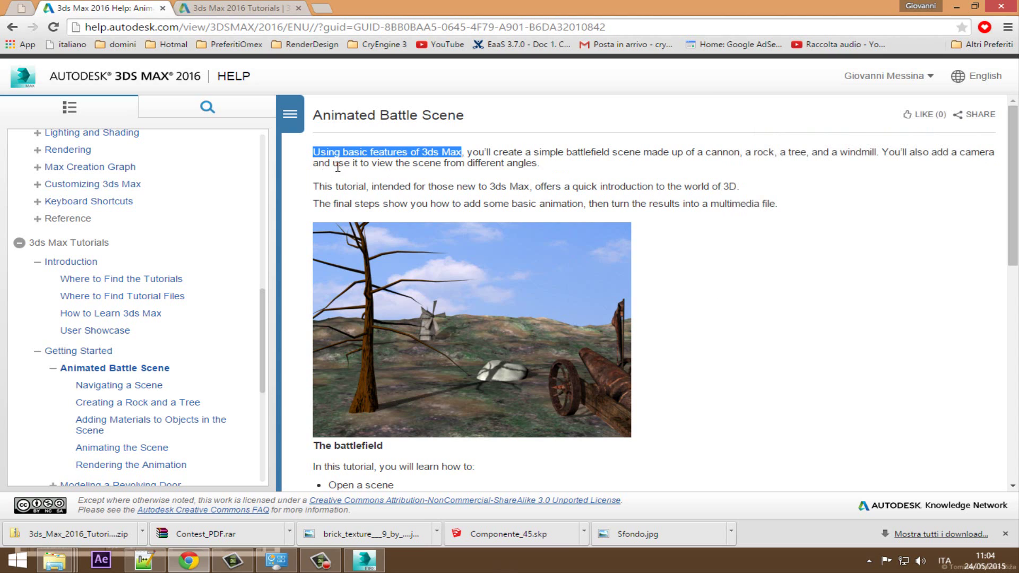
left_click_drag(398, 164, 538, 164)
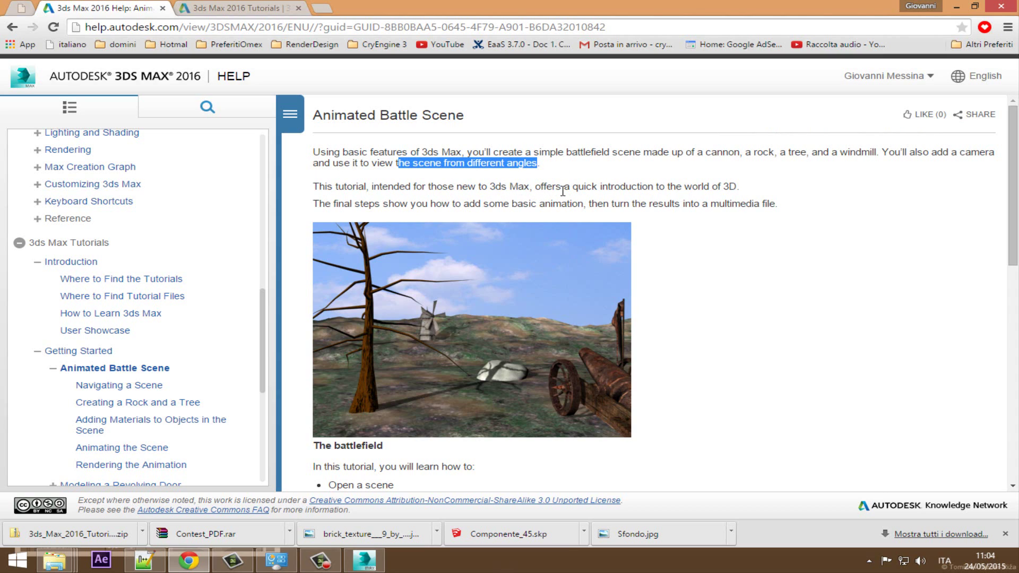
scroll(615, 244, "down", 3)
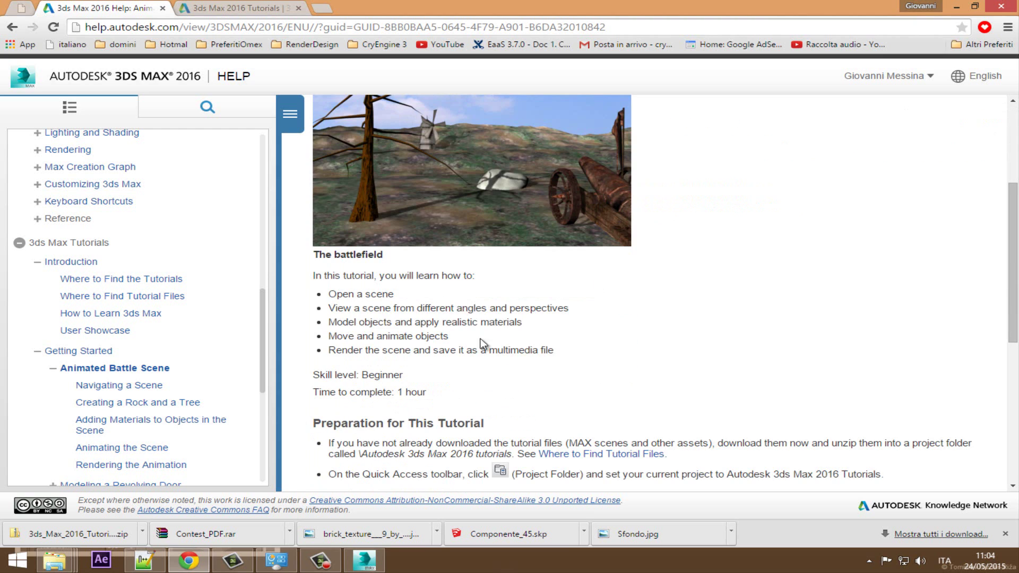
scroll(483, 344, "down", 5)
scroll(490, 348, "up", 4)
scroll(398, 416, "down", 2)
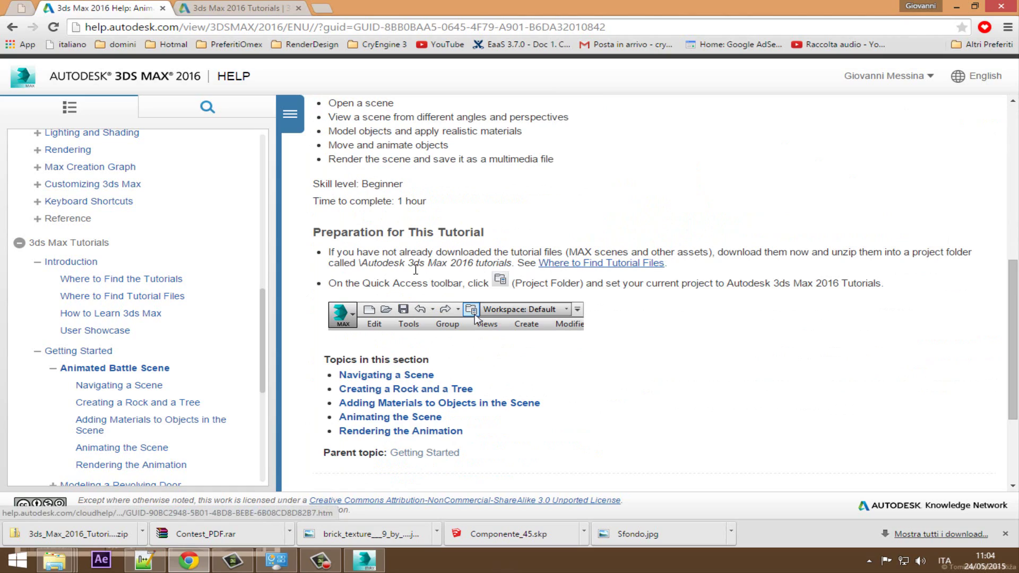
Set the project folder to 3ds Max 2016 Tutorials Scene Files and move the Material Editor aside.
left_click(365, 561)
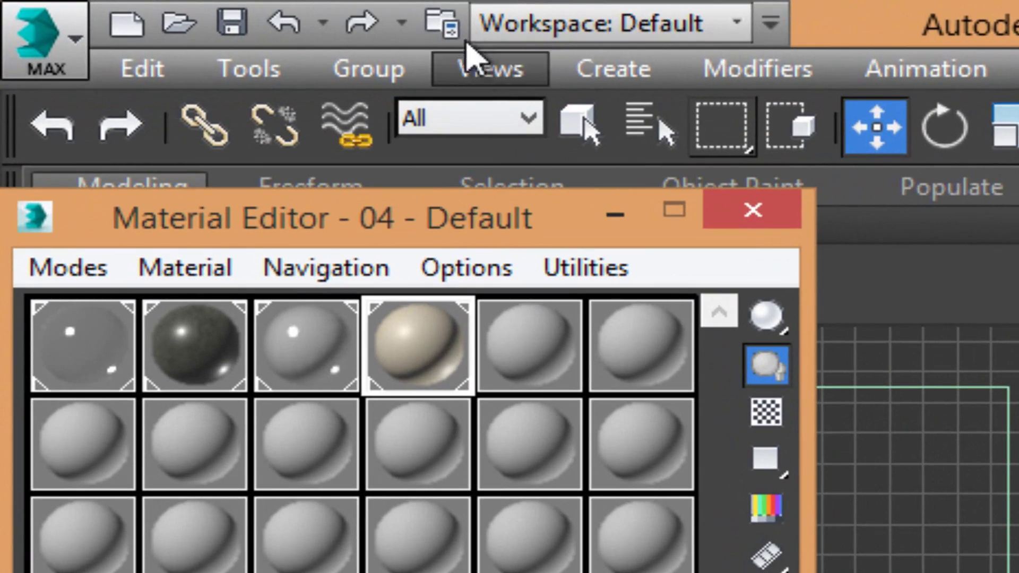
left_click(503, 32)
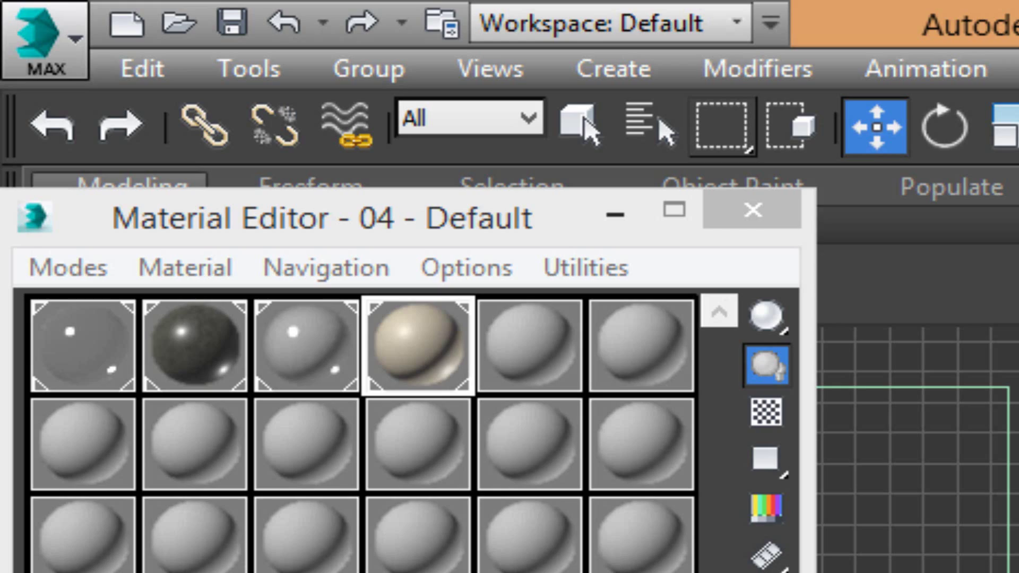
left_click(441, 22)
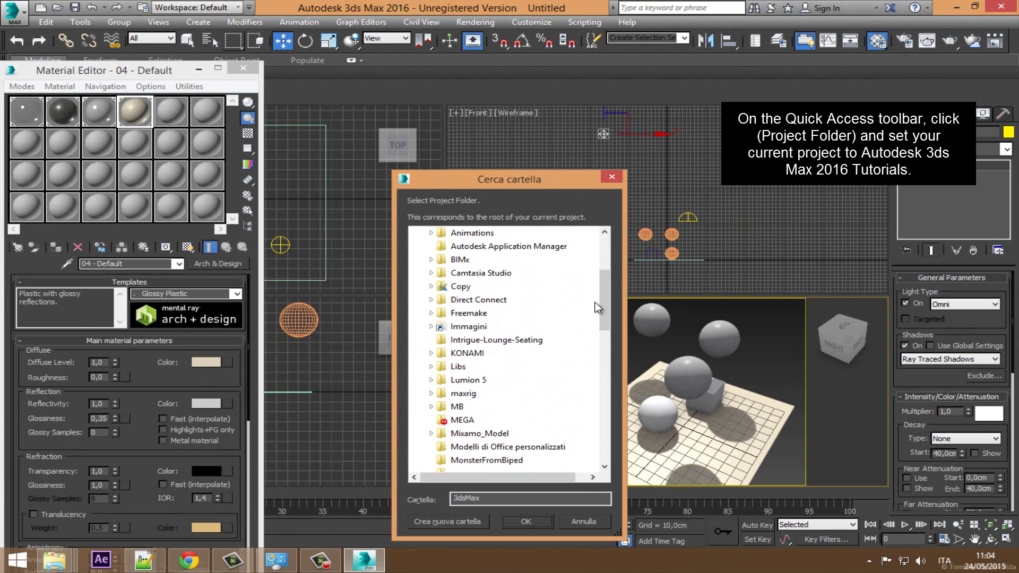
scroll(604, 303, "up", 3)
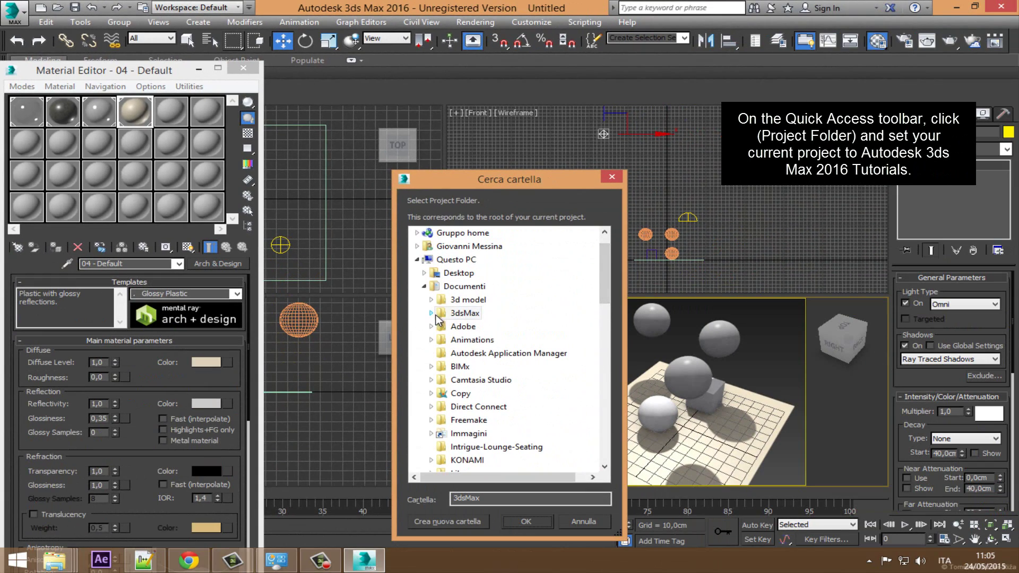
left_click(431, 314)
double_click(504, 247)
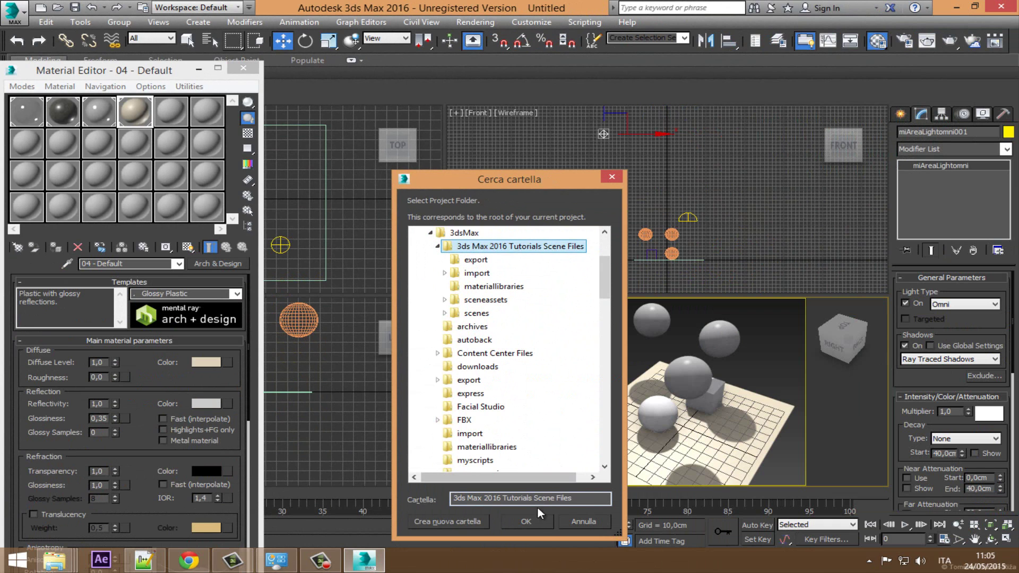
left_click(526, 521)
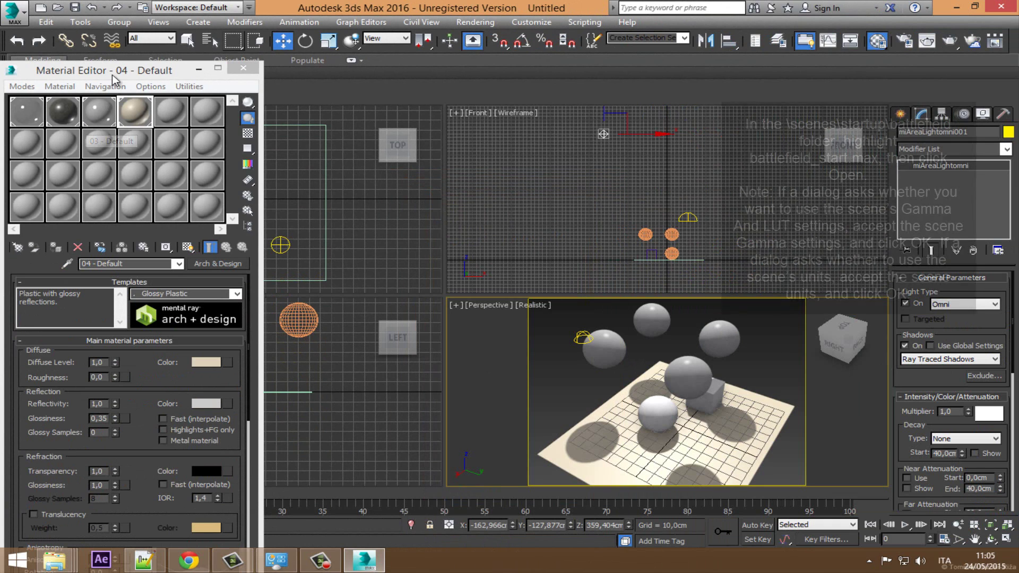
mouse_move(110, 70)
left_mouse_down()
mouse_move(99, 116)
mouse_move(114, 127)
left_mouse_up()
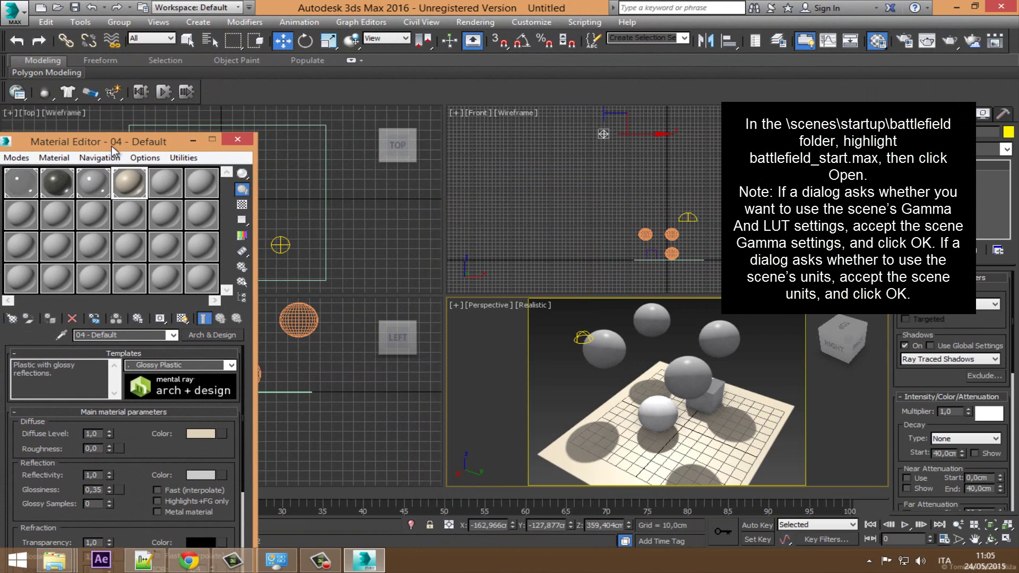
Open scenes\startup\battlefield\battlefield_start.max without saving the untitled scene.
left_click(16, 19)
left_click(32, 100)
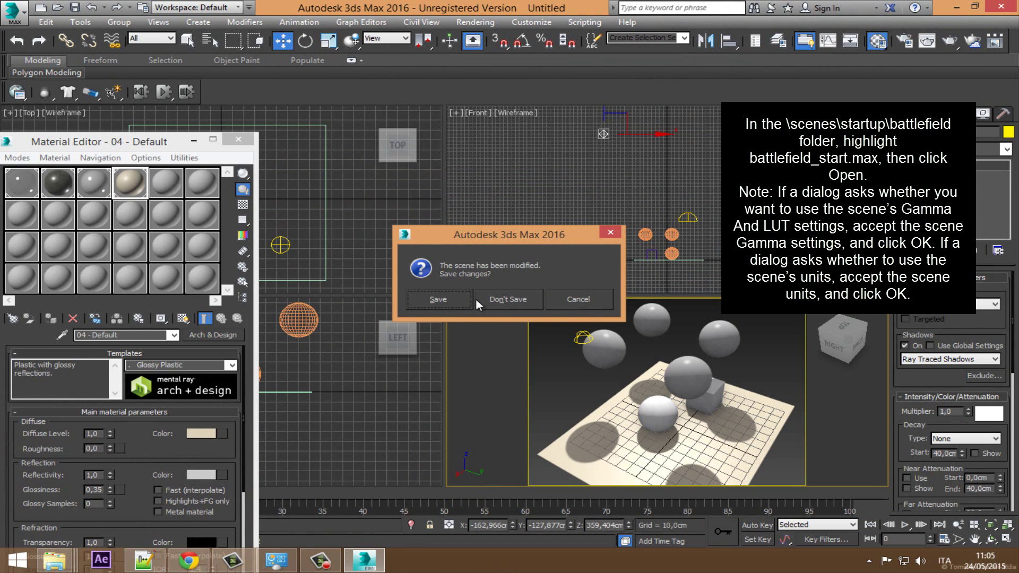
left_click(508, 301)
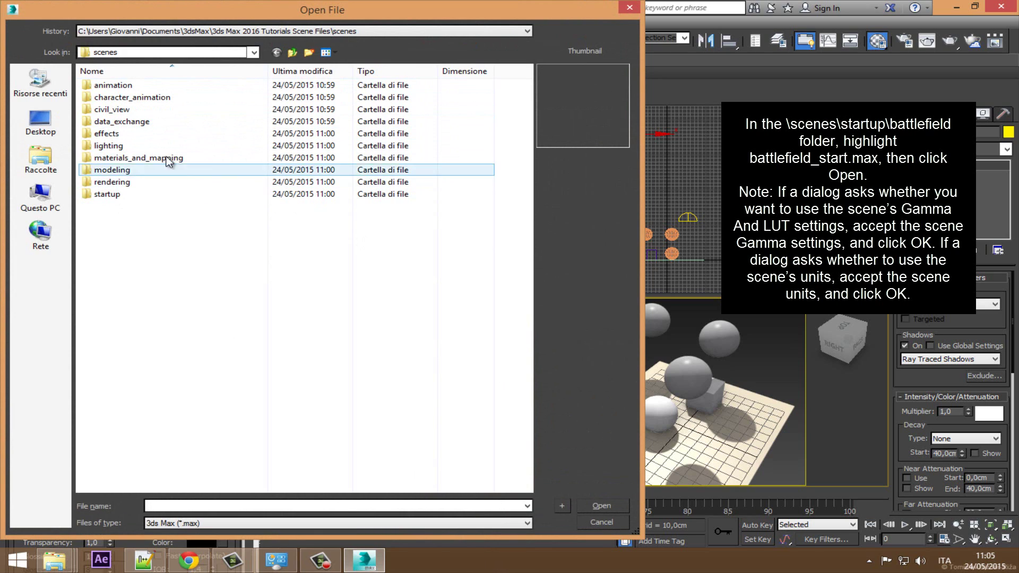
double_click(107, 195)
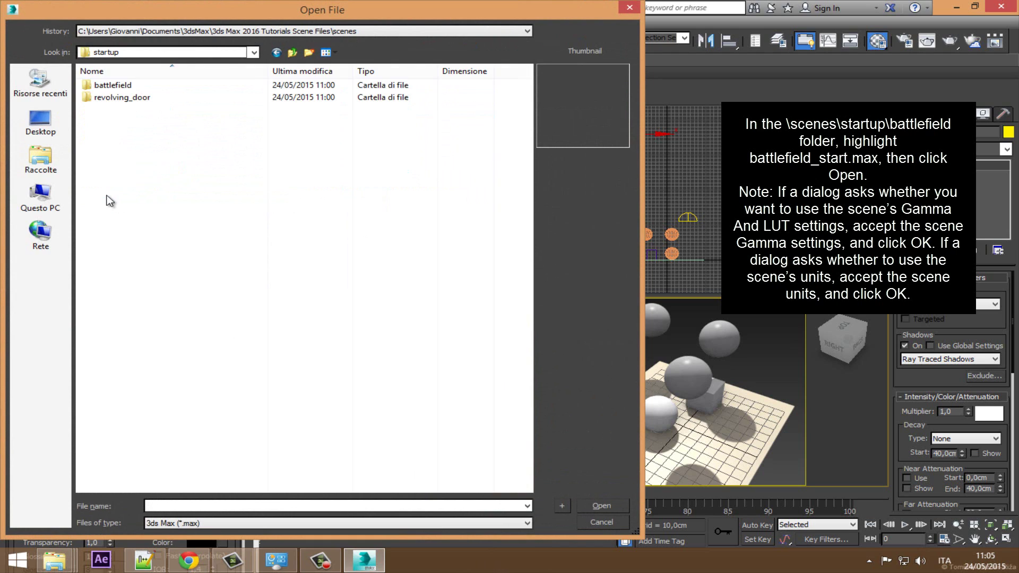
double_click(107, 86)
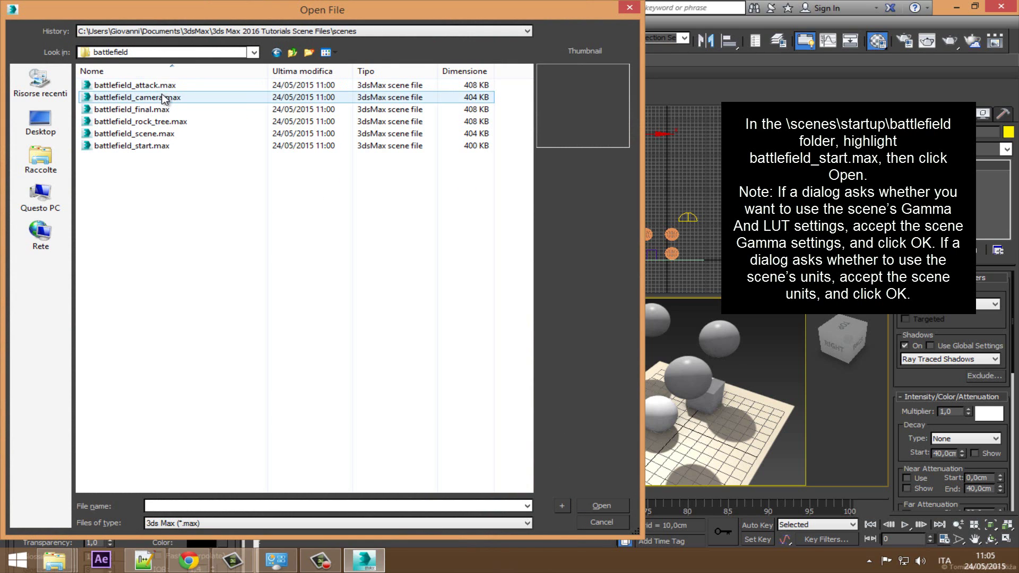
left_click(148, 152)
left_click(602, 506)
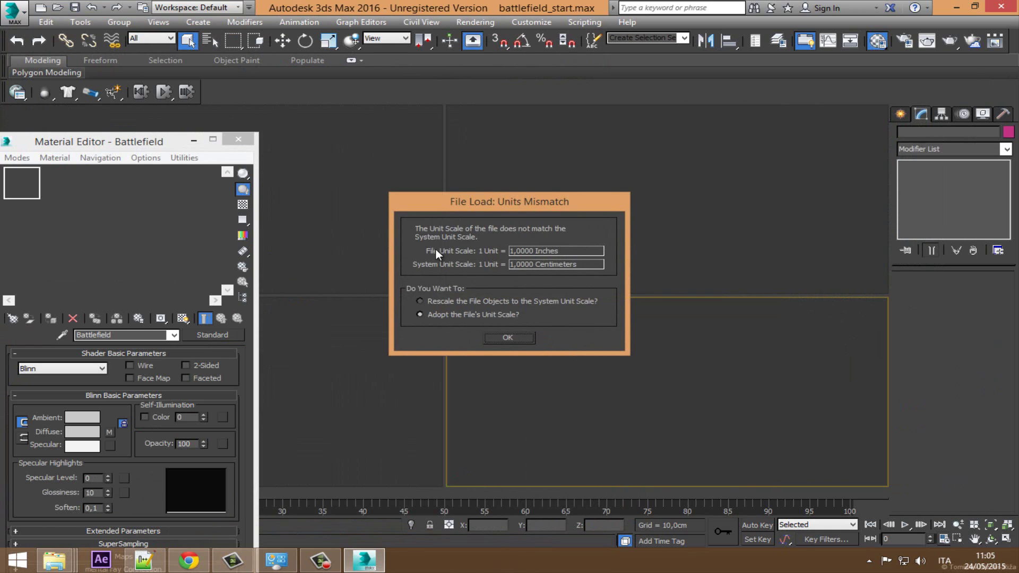
Adopt the file's unit scale, then confirm System Unit Setup and Metric Centimeters display units.
left_click(504, 339)
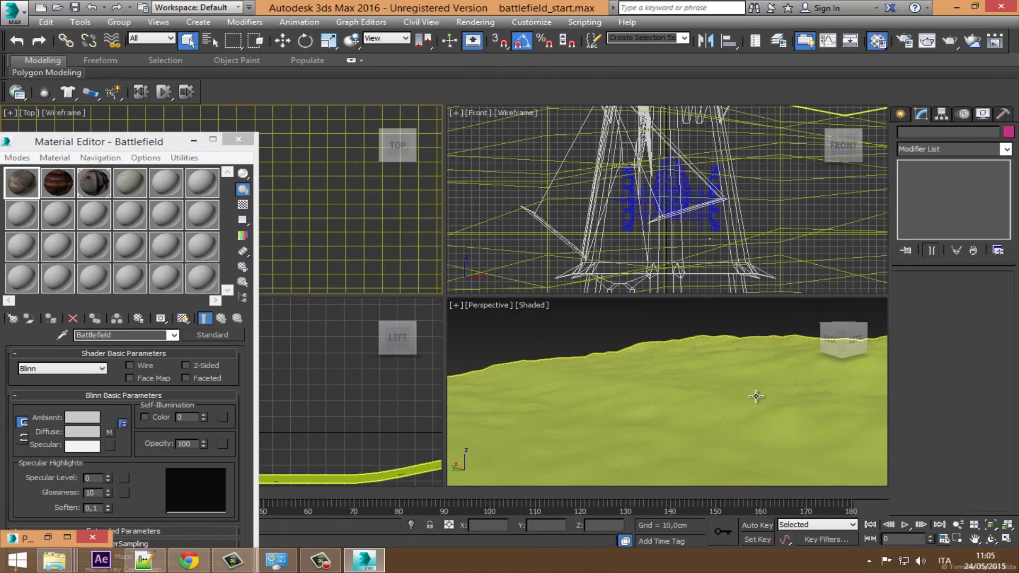
left_click(531, 22)
left_click(556, 186)
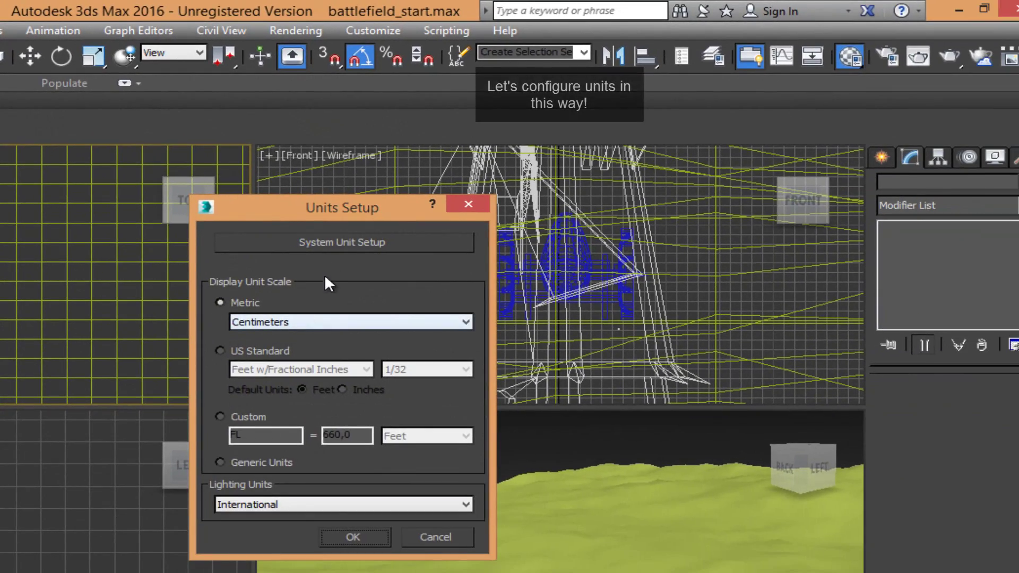
left_click(326, 240)
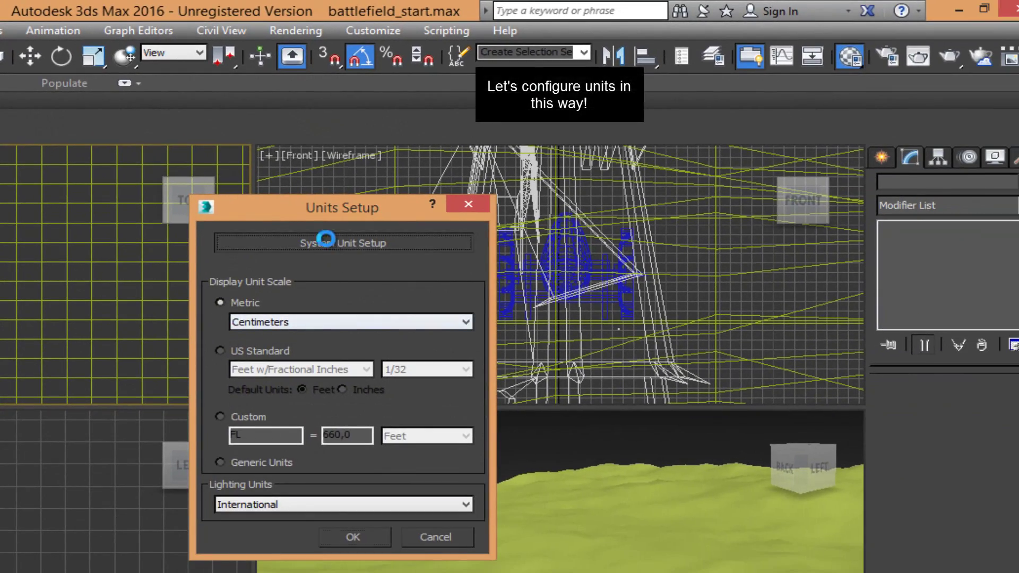
left_click(344, 468)
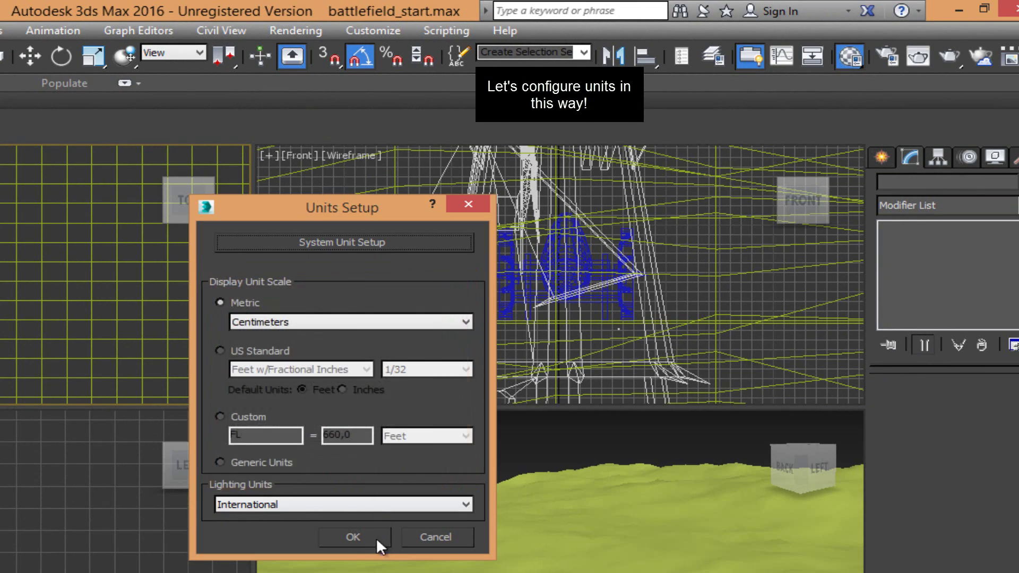
left_click(446, 538)
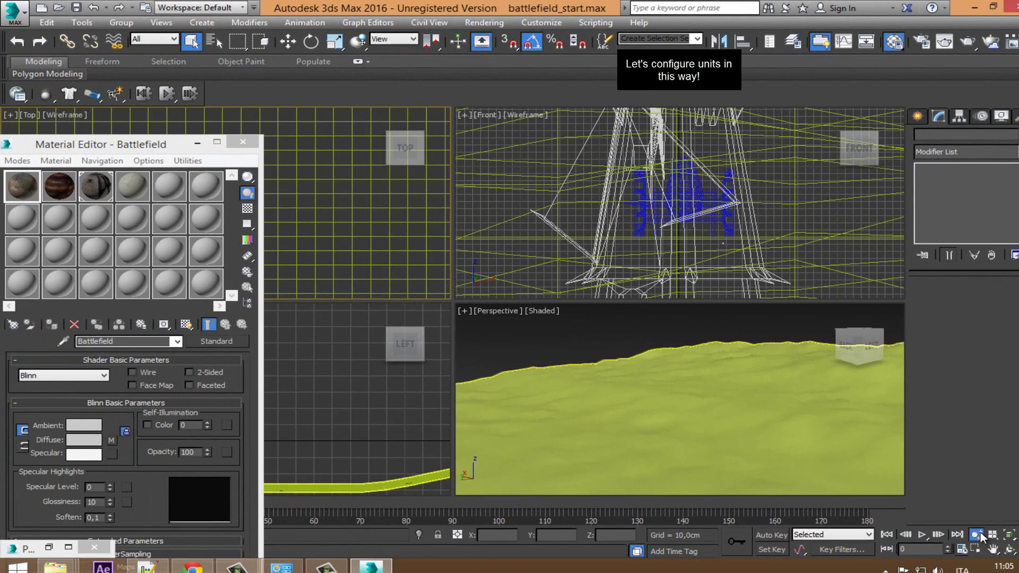
Orbit down onto the windmill and maximize the Perspective viewport.
scroll(683, 441, "down", 2)
scroll(683, 441, "down", 3)
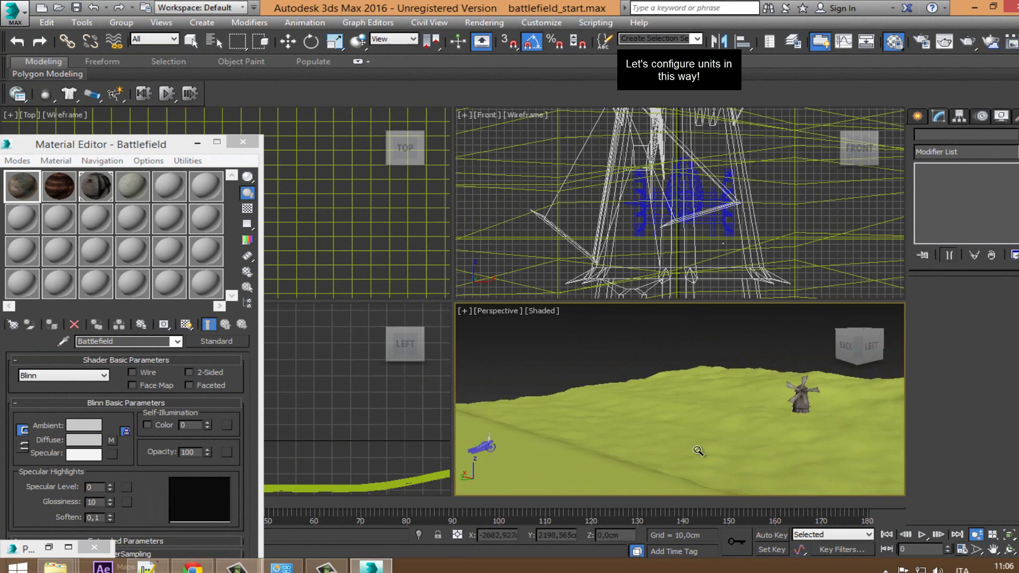
scroll(634, 416, "down", 2)
left_click(1010, 549)
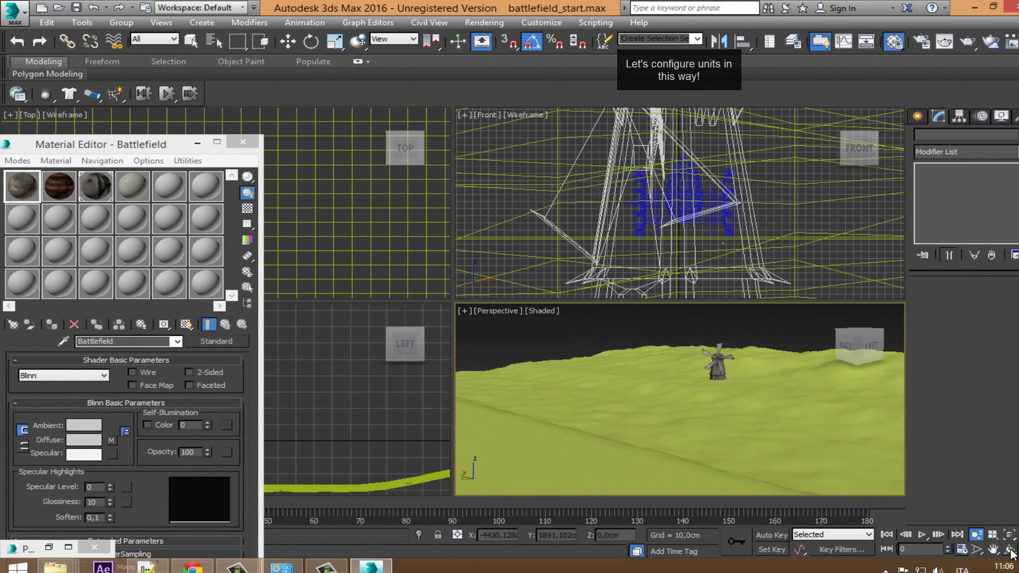
mouse_move(661, 403)
left_mouse_down()
mouse_move(673, 394)
mouse_move(663, 399)
left_mouse_up()
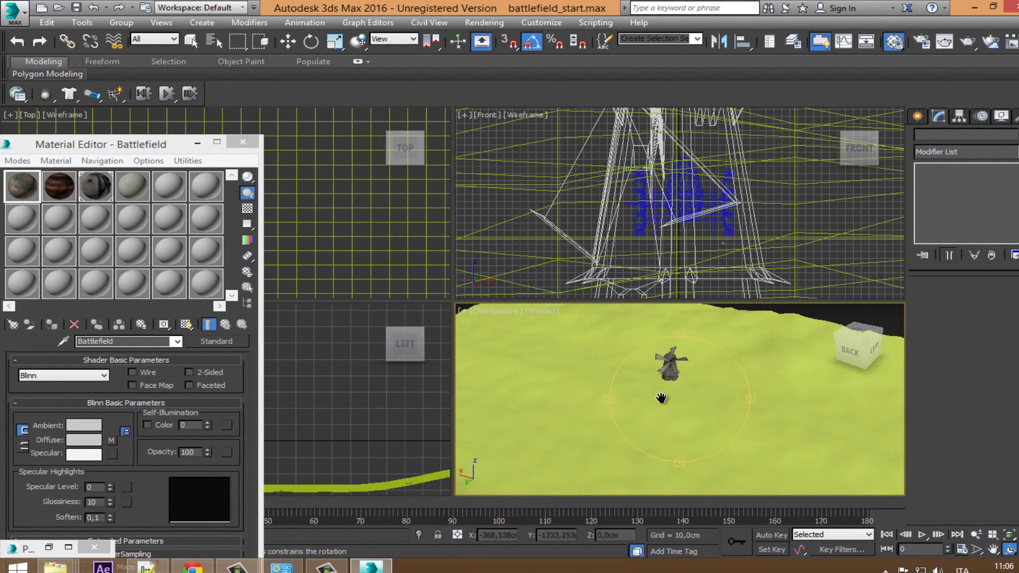
key("alt+w")
View the windmill from a near-front angle with the horizon visible, then return to the help page.
left_click_drag(416, 210, 429, 306)
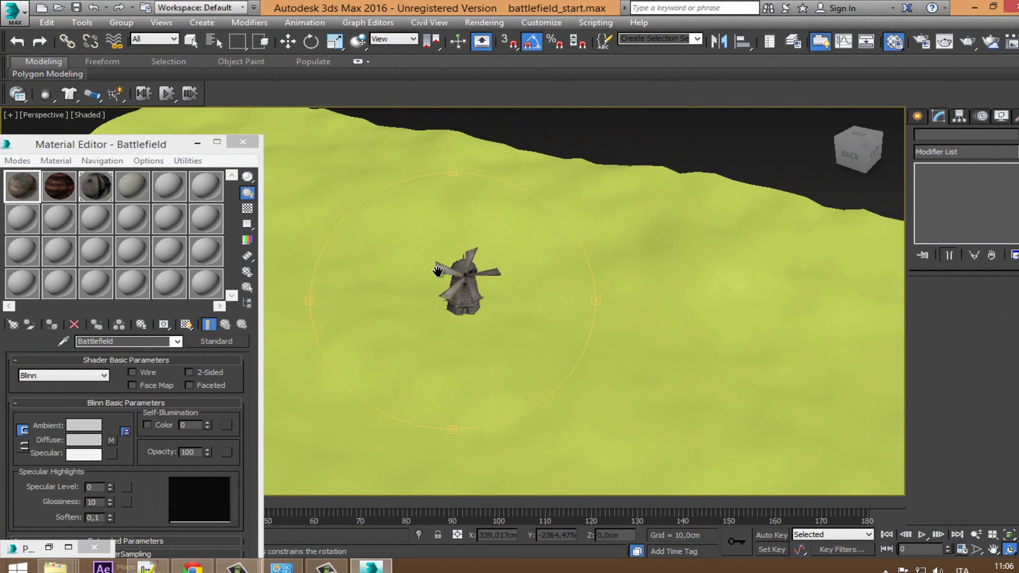
scroll(430, 306, "up", 2)
scroll(430, 307, "up", 3)
scroll(430, 307, "up", 2)
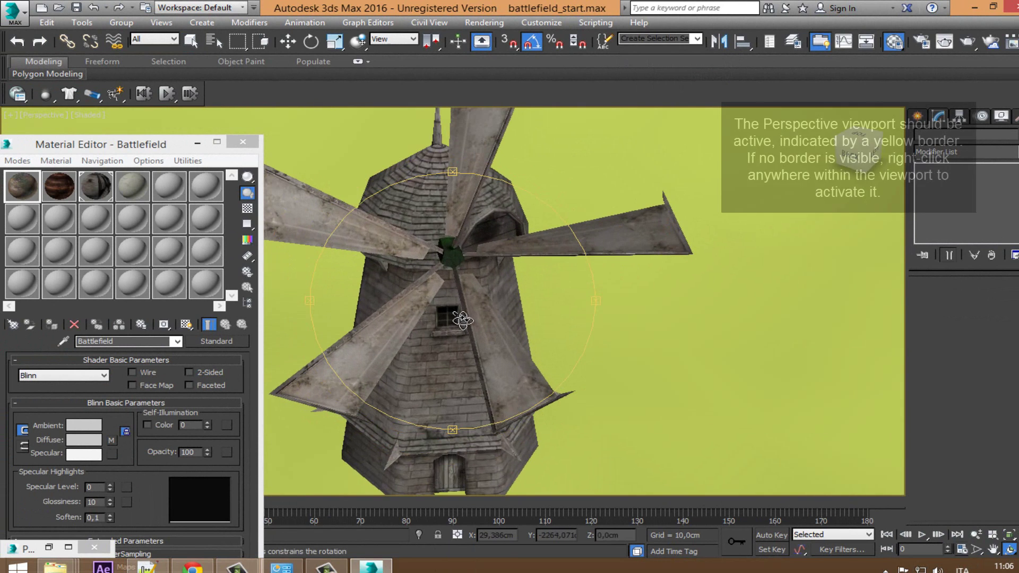
scroll(440, 292, "down", 3)
middle_click_drag(448, 281, 440, 491)
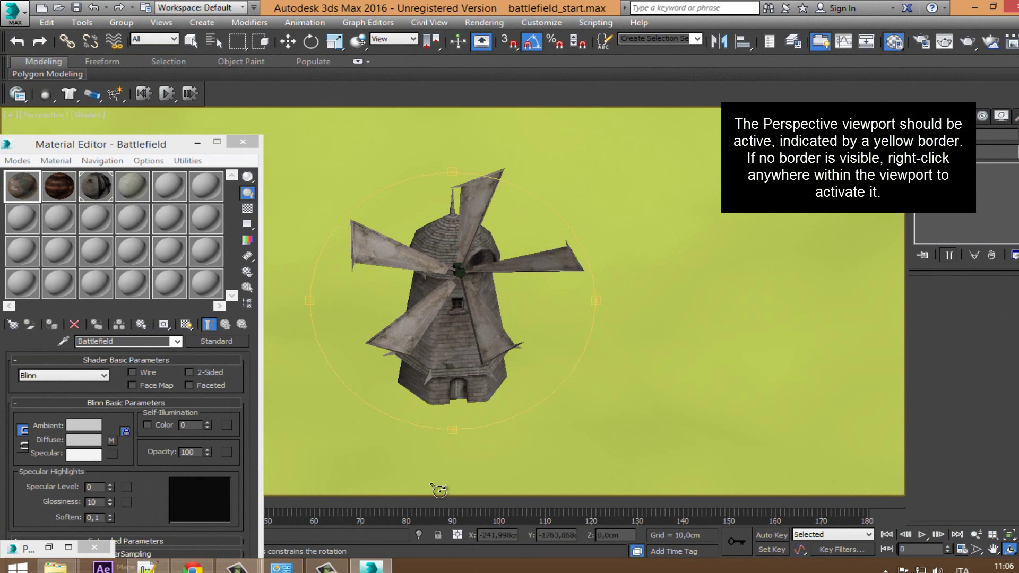
middle_click_drag(456, 356, 469, 333, "alt")
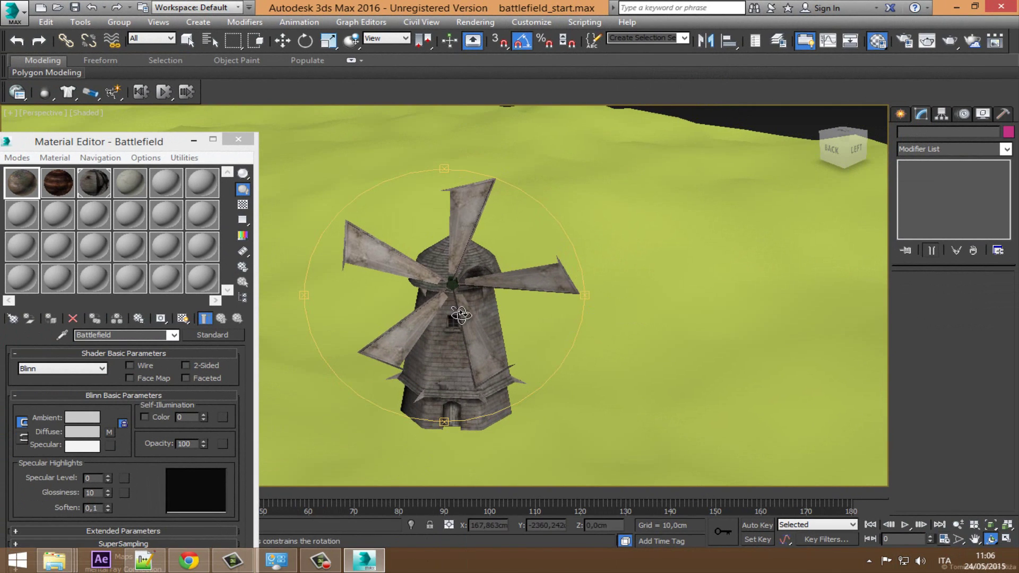
left_click(188, 561)
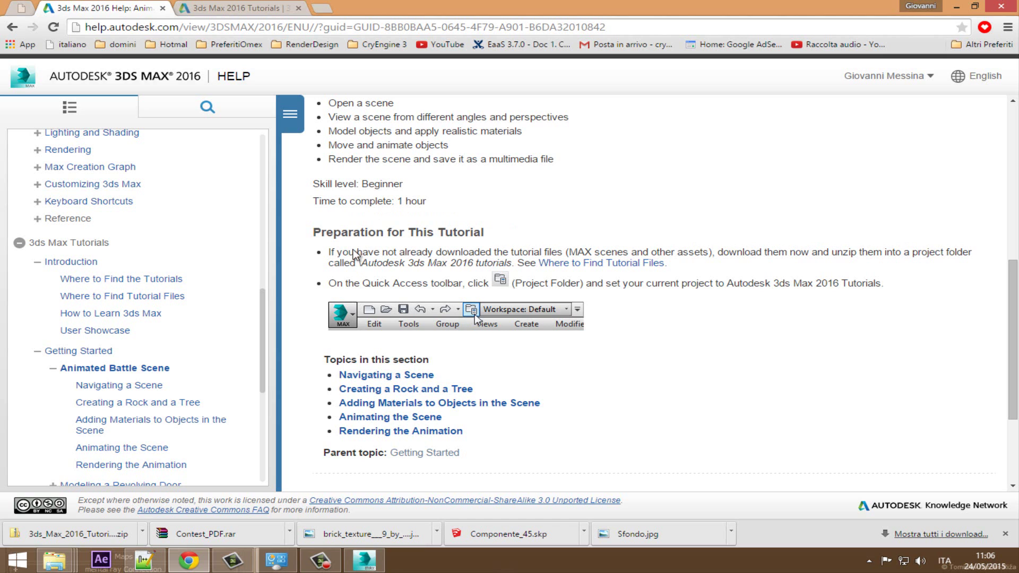
Open the Navigating a Scene lesson and read its opening steps.
left_click(375, 378)
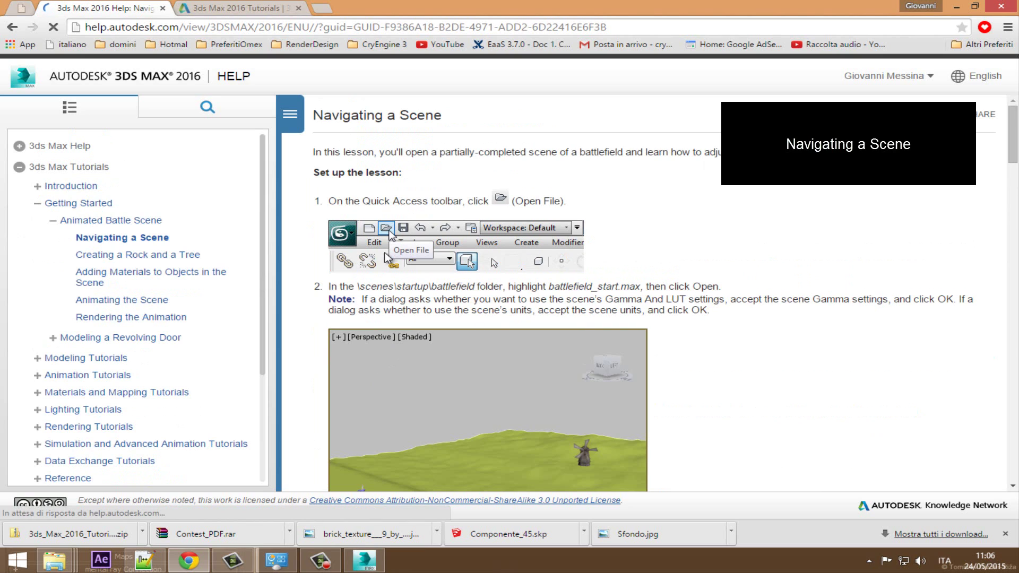
scroll(530, 412, "down", 1)
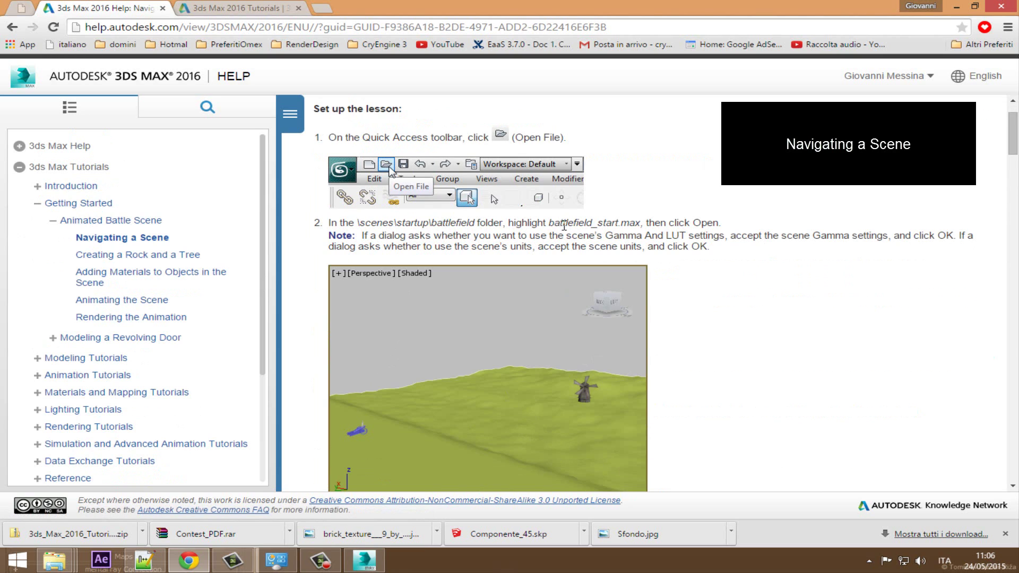
left_click_drag(564, 225, 663, 223)
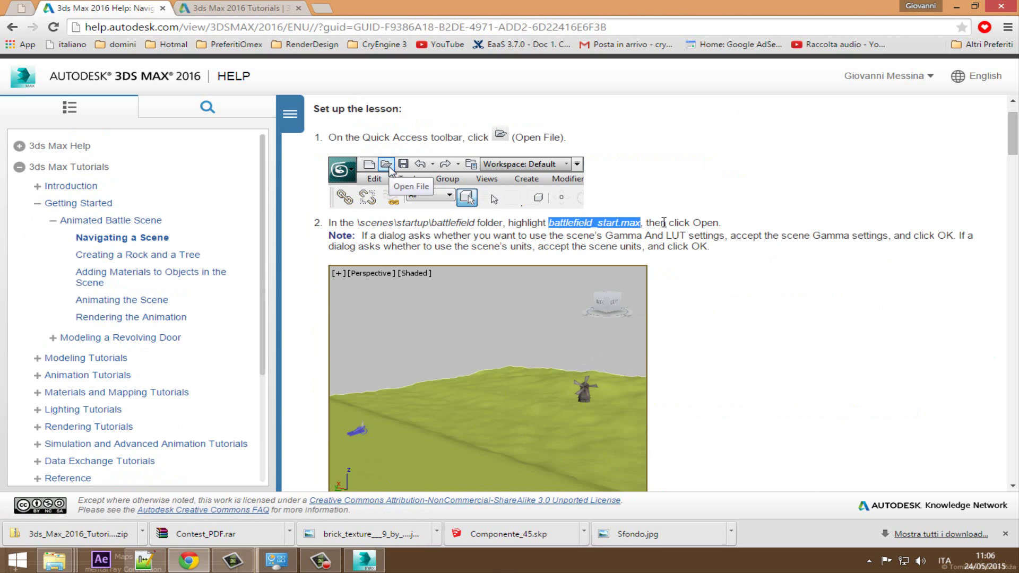
left_click(719, 223)
Scroll down to the ViewCube section, then return to the 3ds Max scene.
scroll(609, 242, "down", 3)
scroll(499, 317, "down", 1)
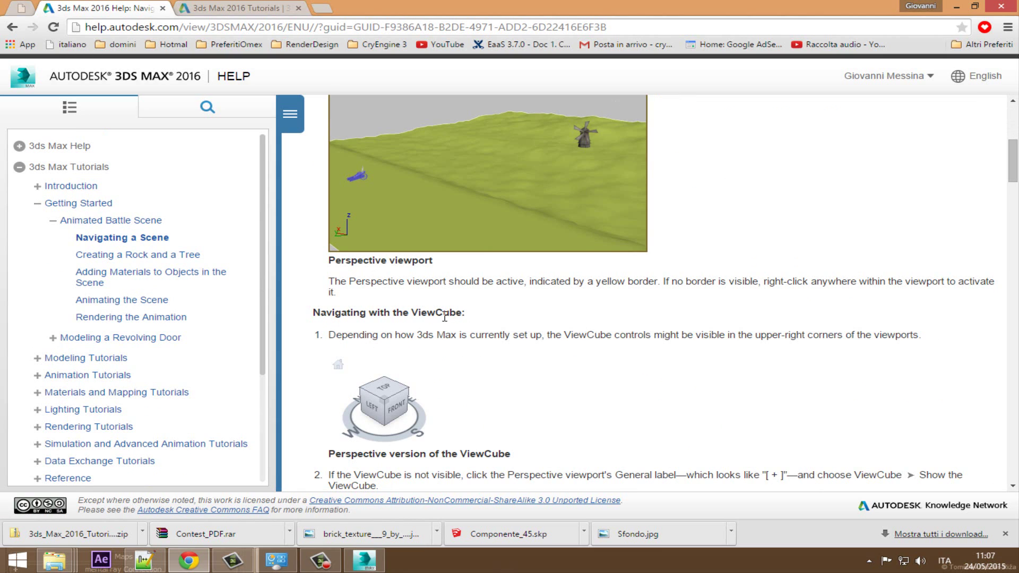
scroll(465, 377, "down", 1)
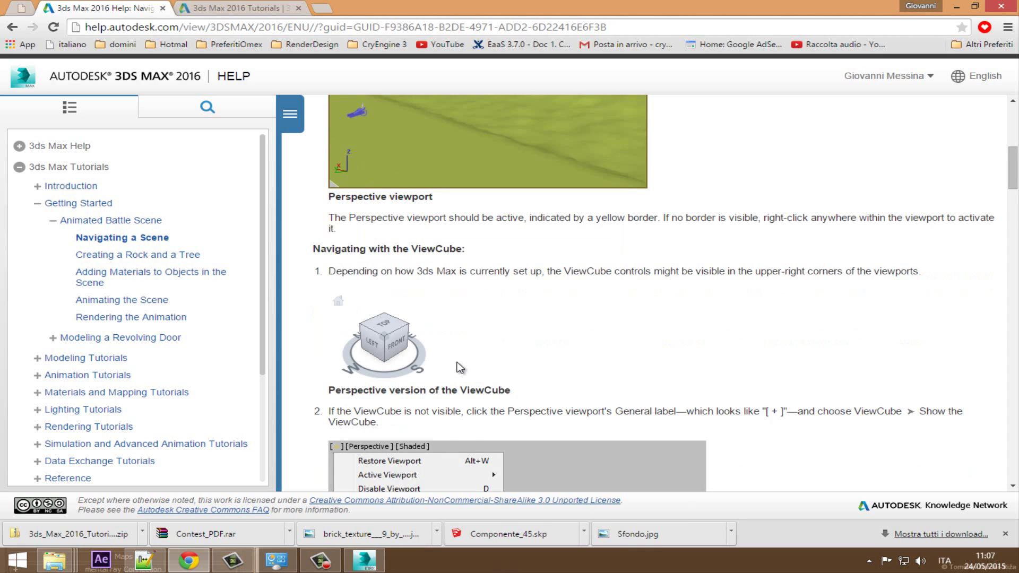
scroll(459, 366, "down", 1)
scroll(468, 340, "down", 1)
scroll(470, 337, "down", 1)
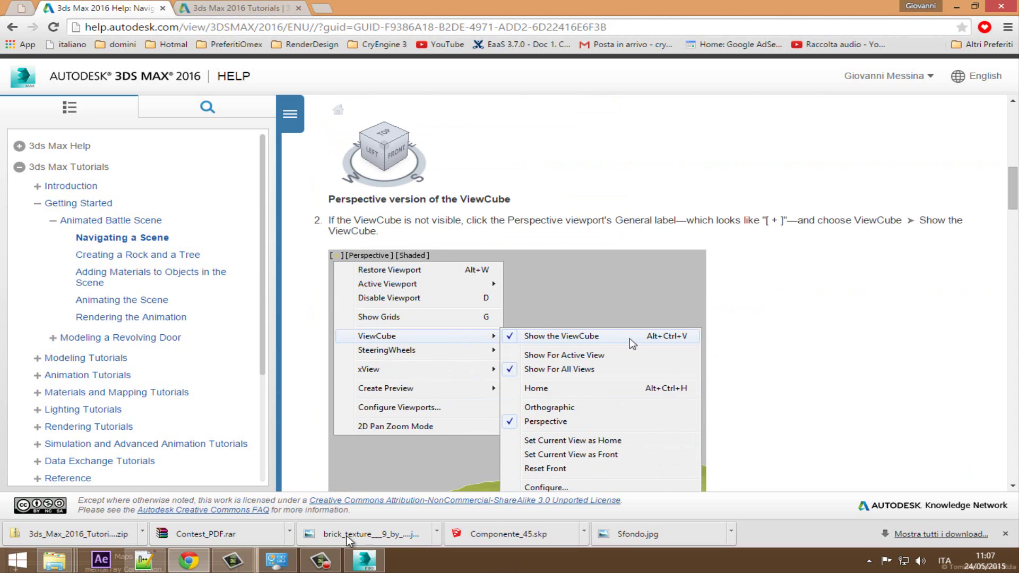
left_click(365, 560)
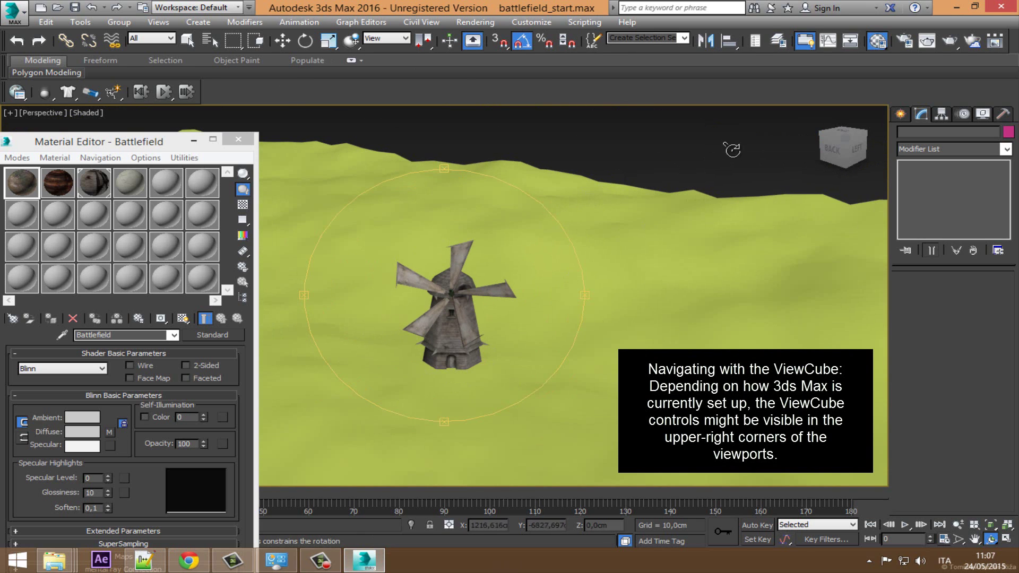
Exit Orbit mode and turn off Show the ViewCube in the Perspective viewport.
right_click(781, 154)
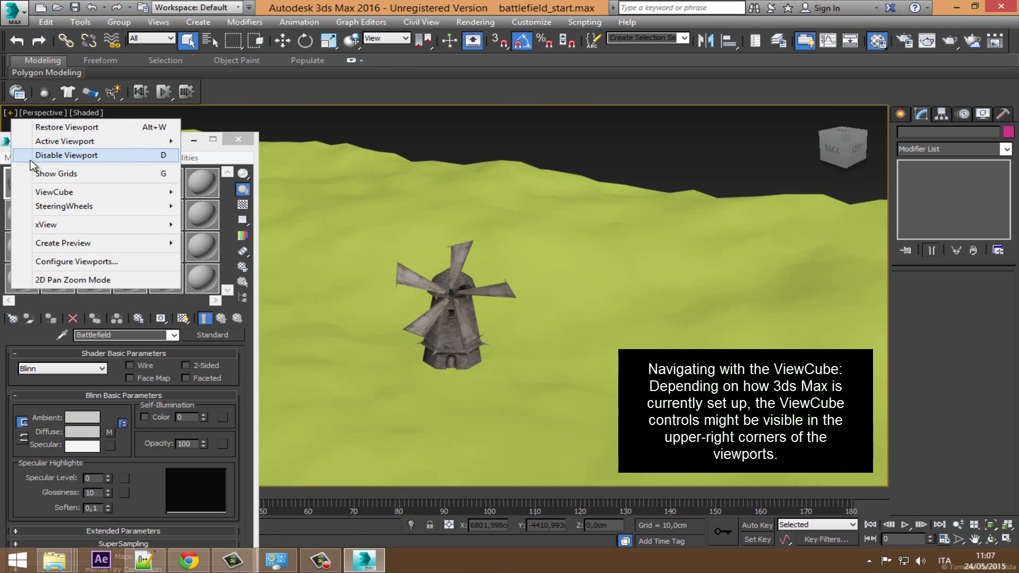
left_click(252, 196)
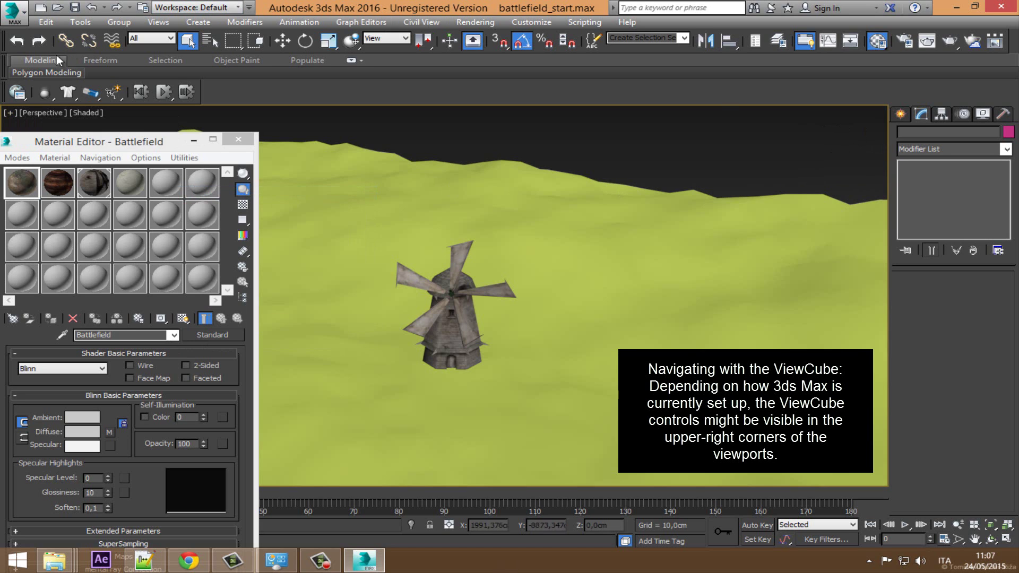
left_click(9, 112)
mouse_move(53, 192)
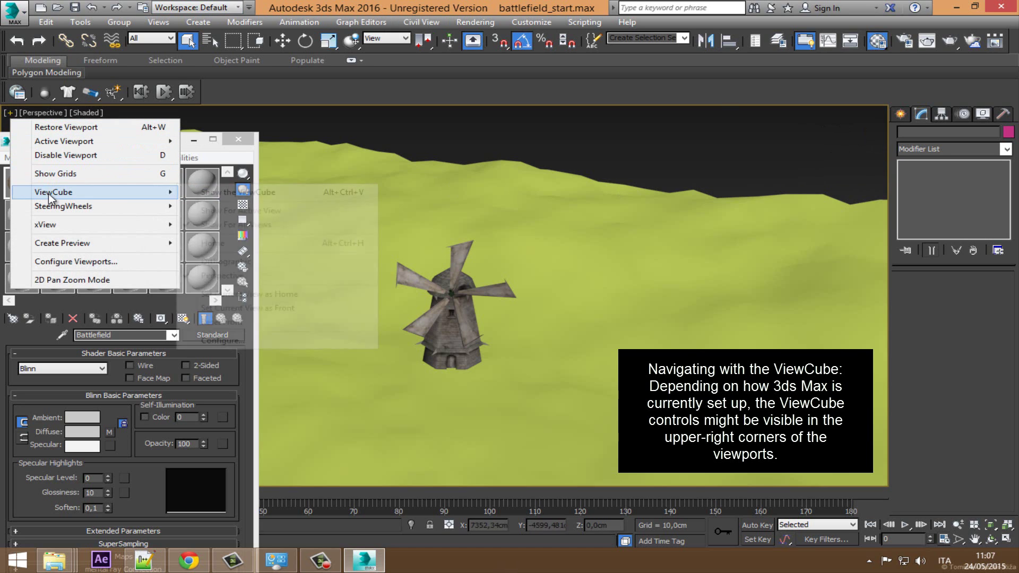
Show the ViewCube again, orbit higher with it, and open its Configure settings.
left_click(247, 193)
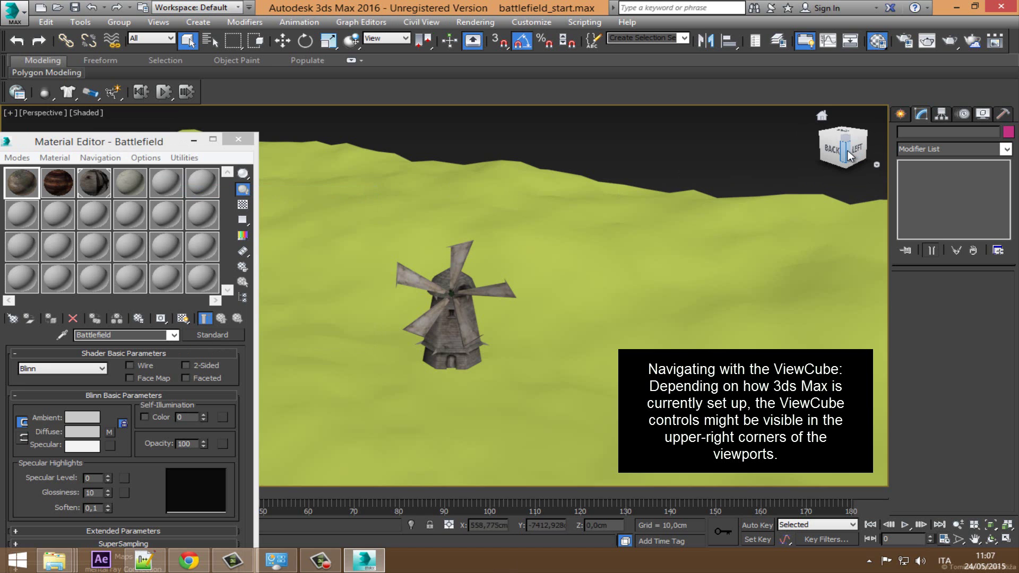
mouse_move(849, 155)
left_mouse_down()
mouse_move(865, 166)
mouse_move(849, 159)
left_mouse_up()
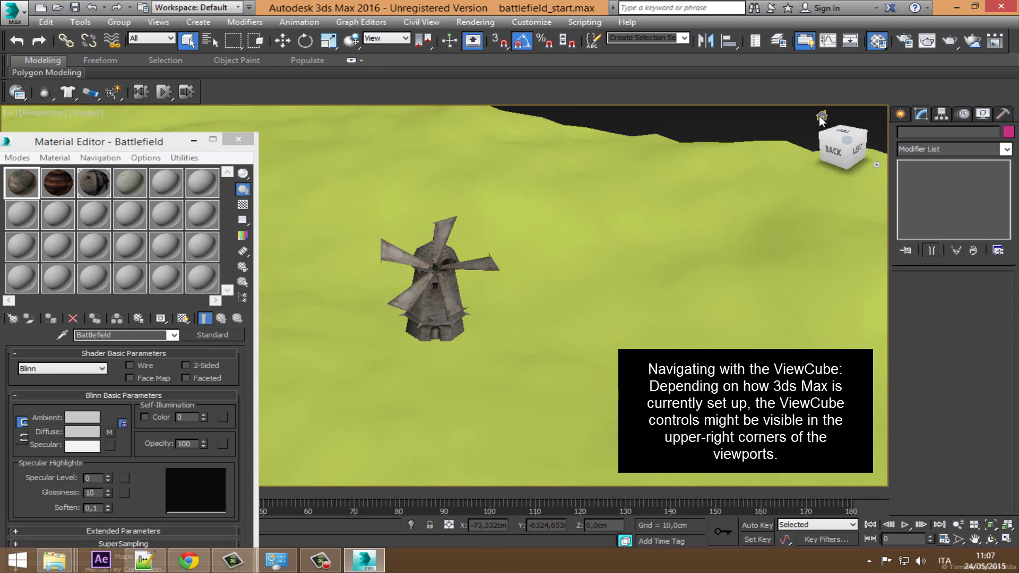
right_click(877, 167)
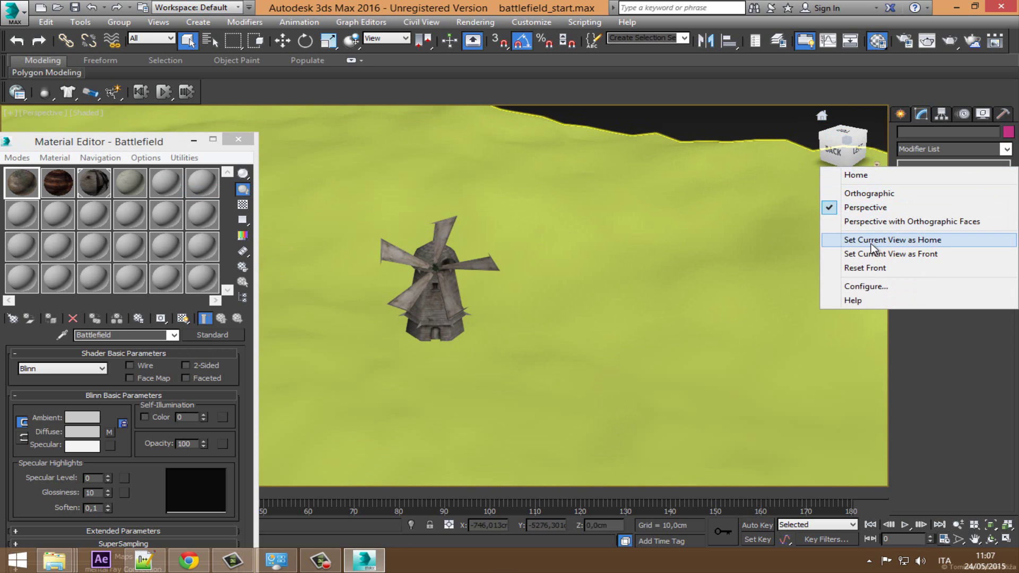
left_click(874, 287)
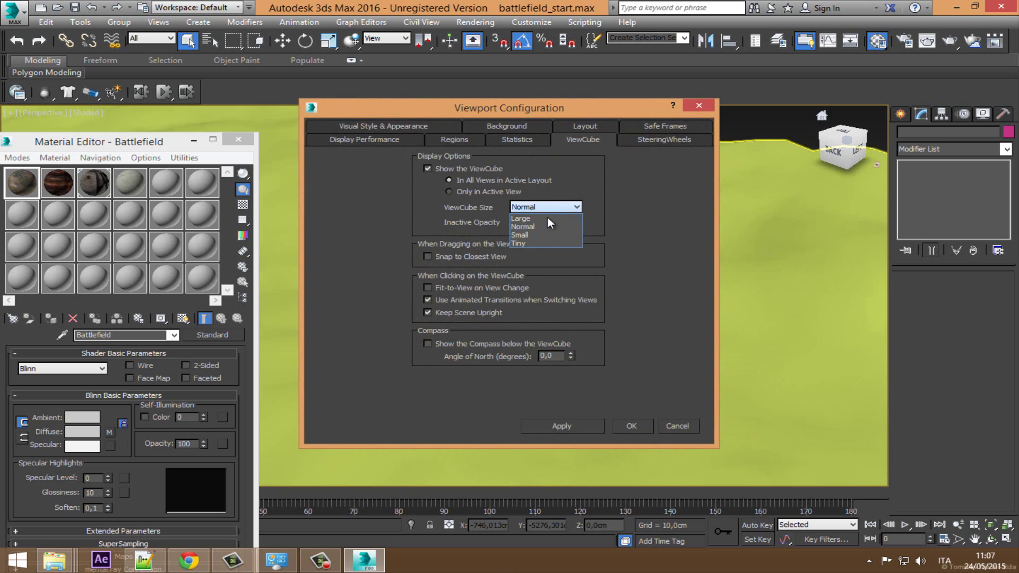
Set ViewCube Size to Large, apply and close, then orbit to look steeply down.
left_click(544, 218)
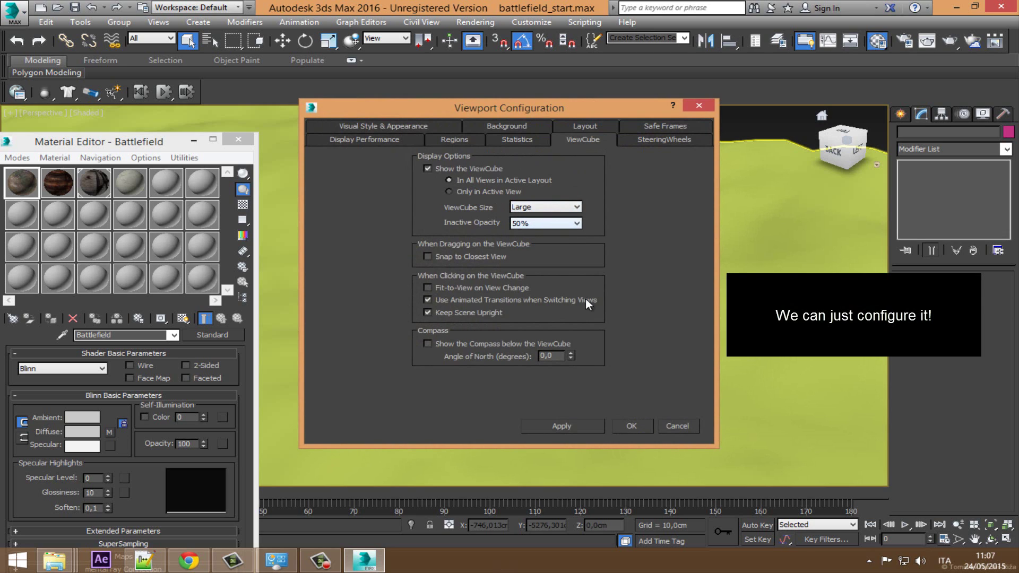
left_click(569, 427)
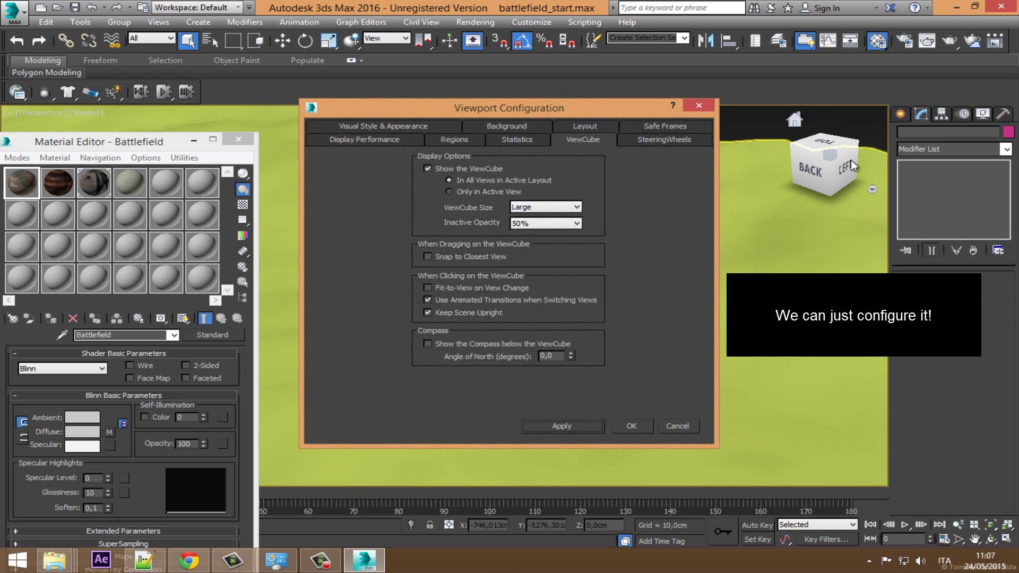
left_click(637, 430)
mouse_move(828, 170)
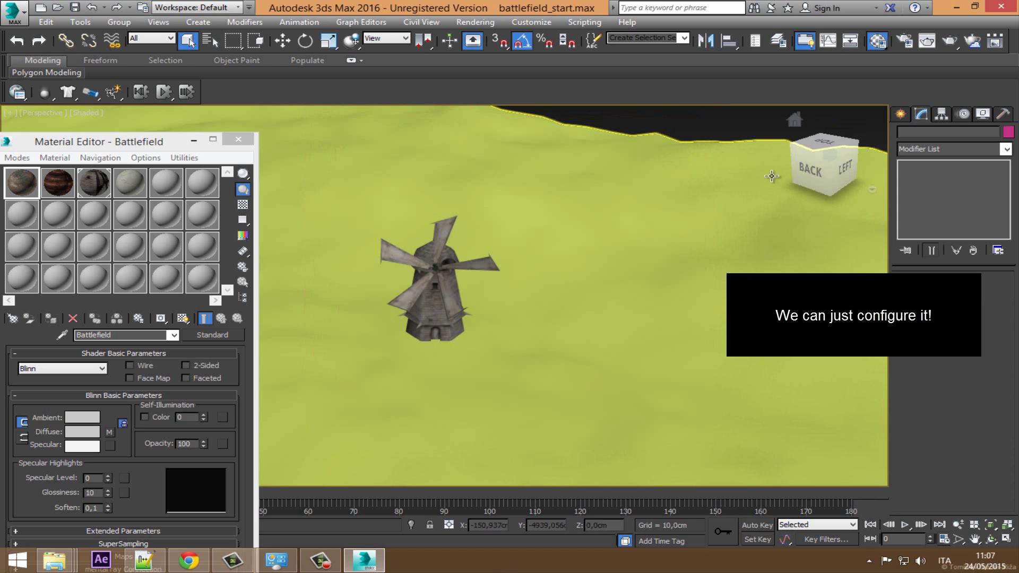
left_click_drag(829, 180, 821, 185)
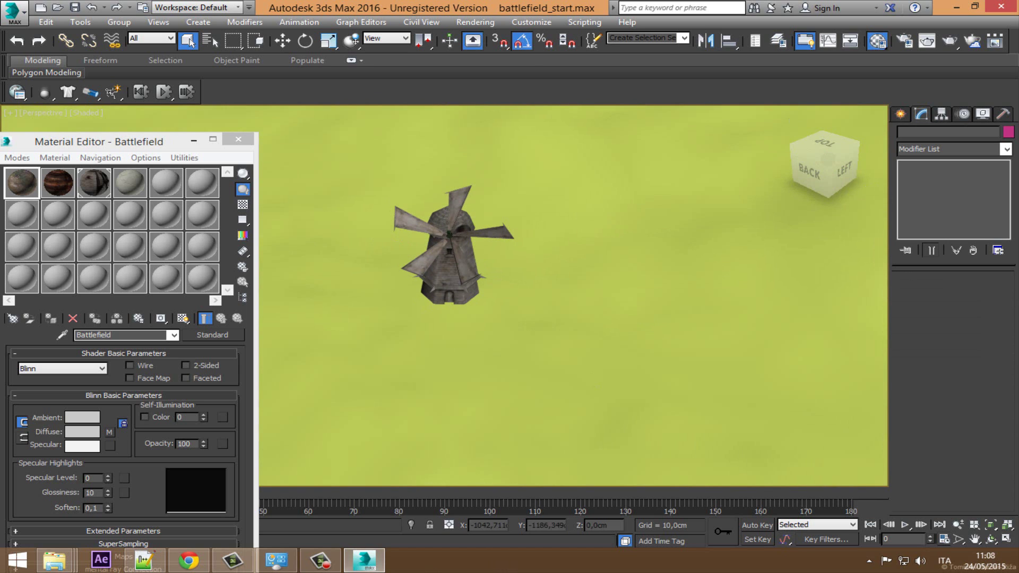
Read help step 3, 'Set Current View as Home', then close the Rendered Frame Window.
left_click(188, 560)
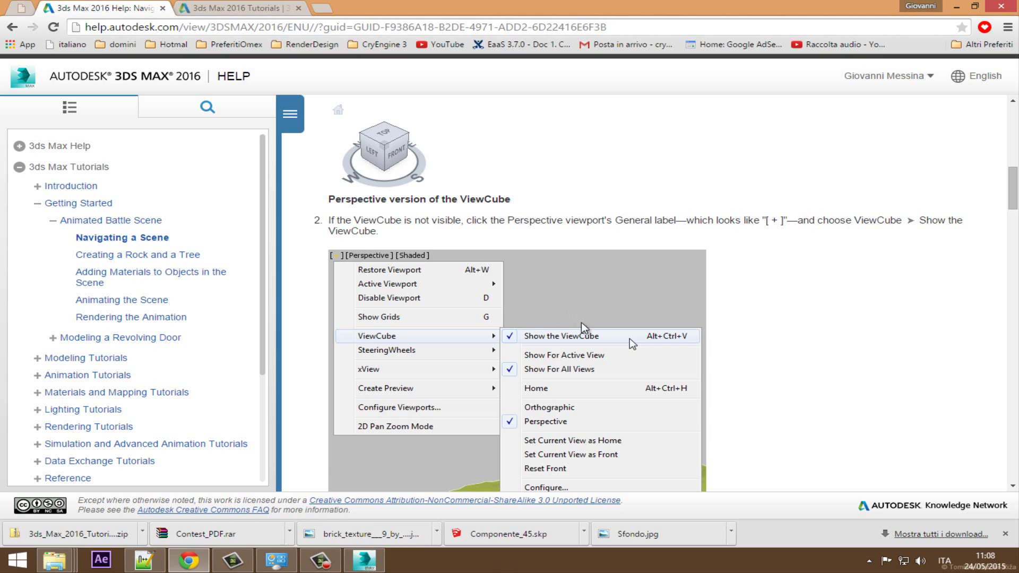
scroll(581, 342, "down", 2)
scroll(564, 365, "down", 2)
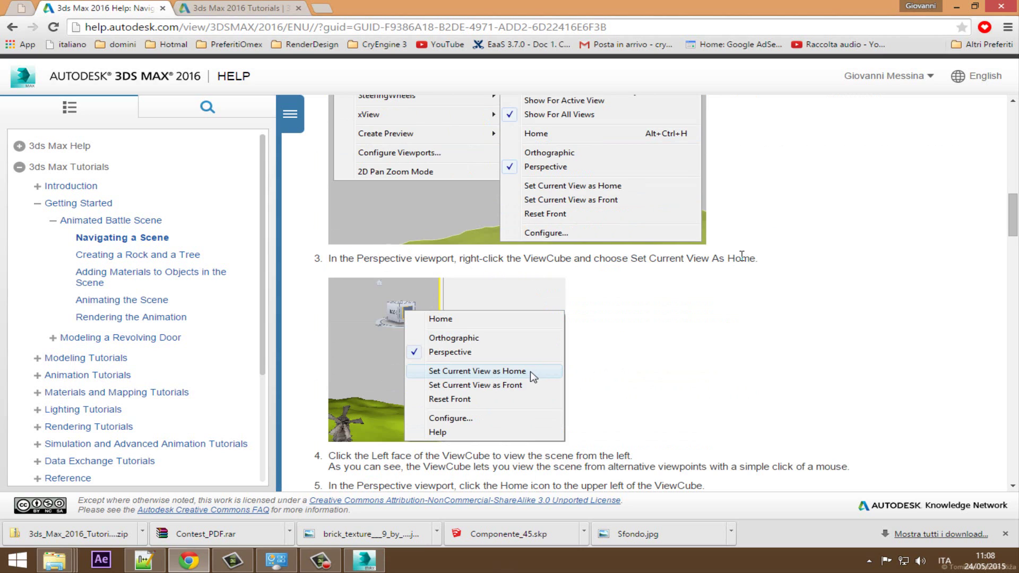
left_click(357, 555)
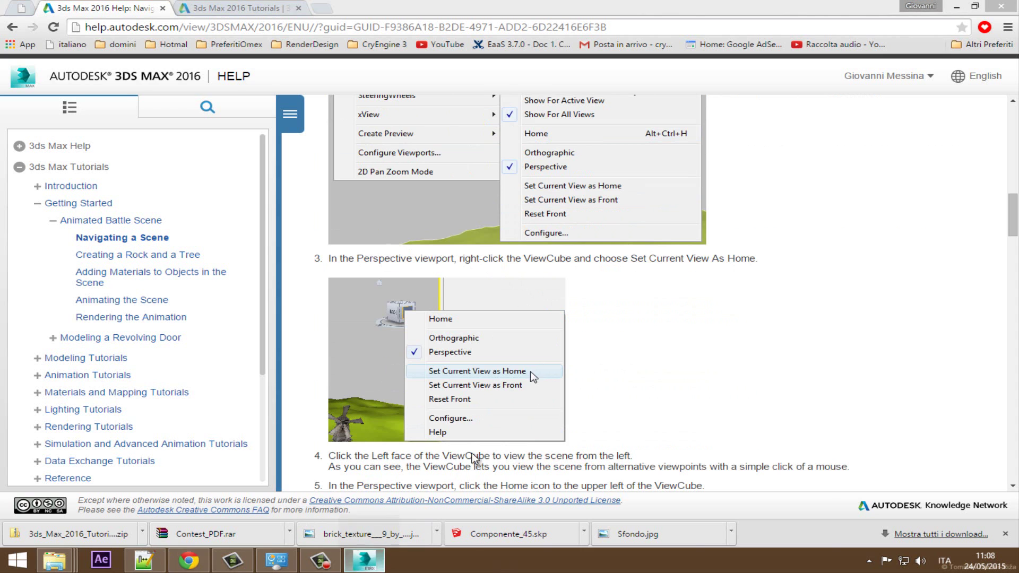
left_click(554, 65)
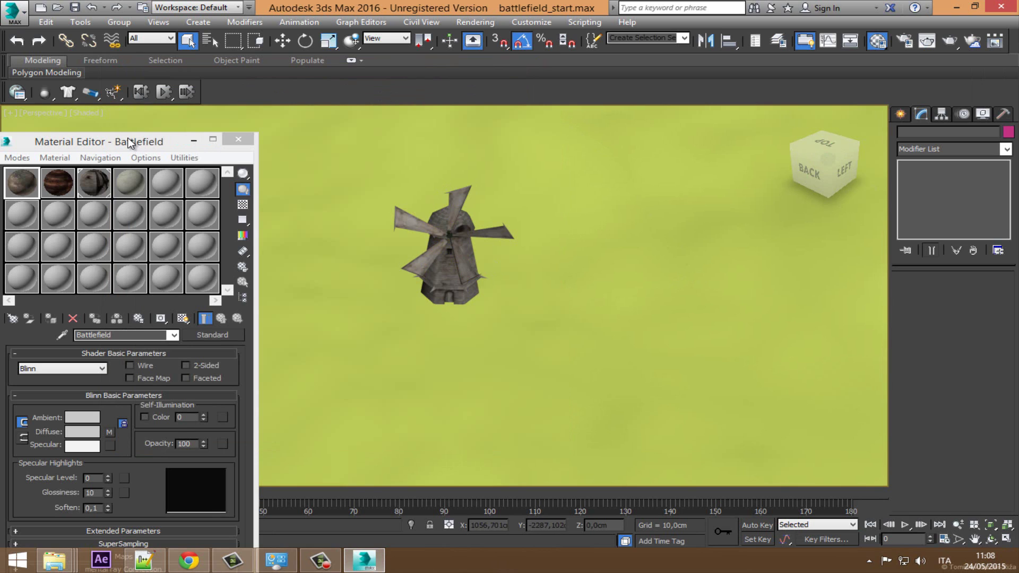
Pan the Perspective view and save it as the ViewCube Home view.
middle_click_drag(729, 170, 758, 209)
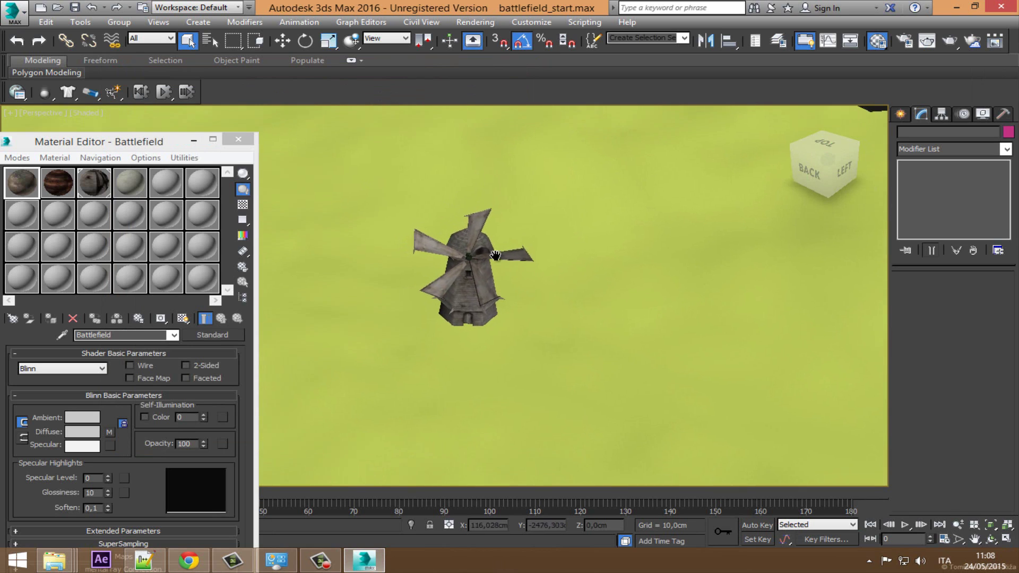
right_click(825, 169)
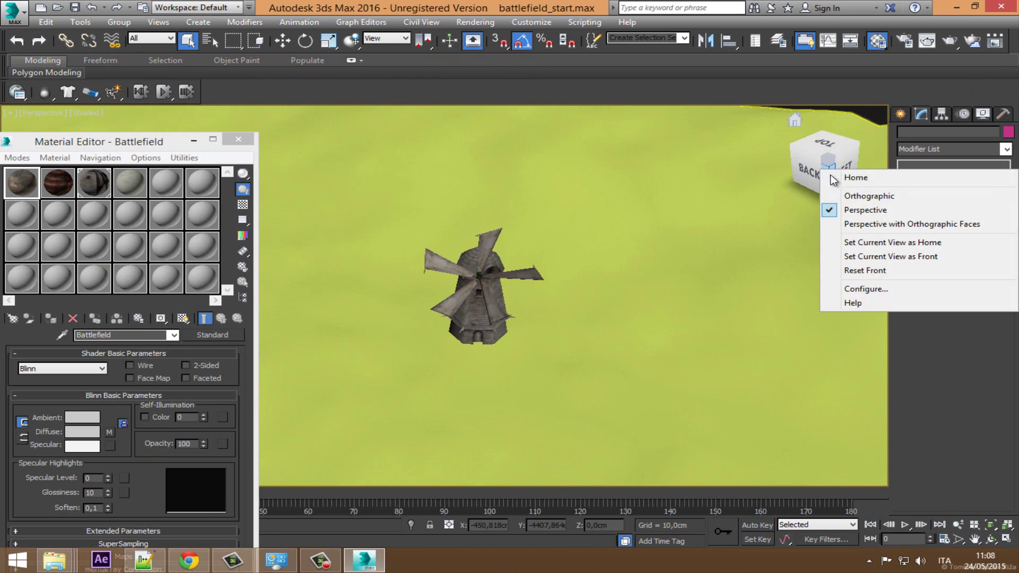
left_click(899, 243)
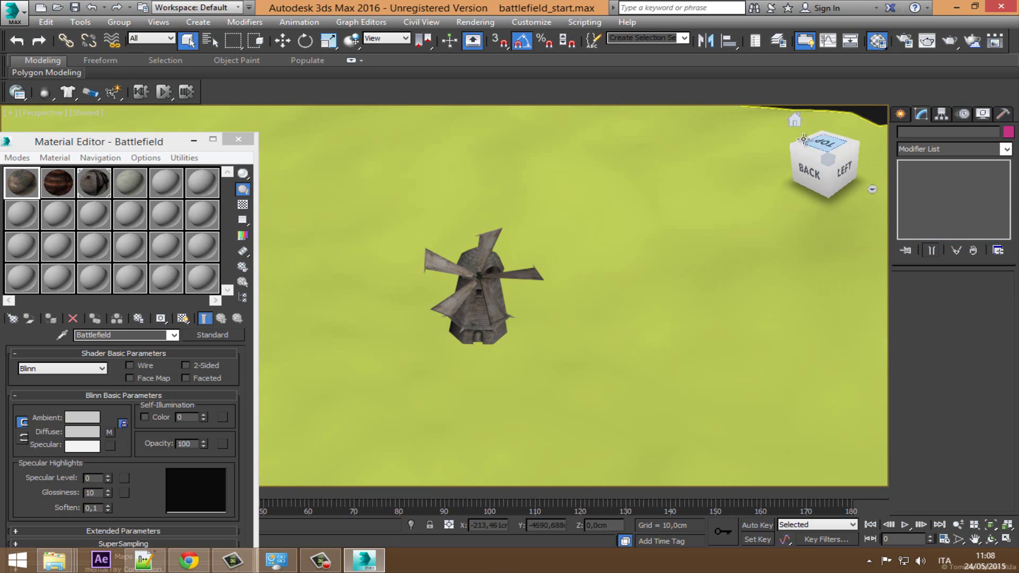
left_click(795, 121)
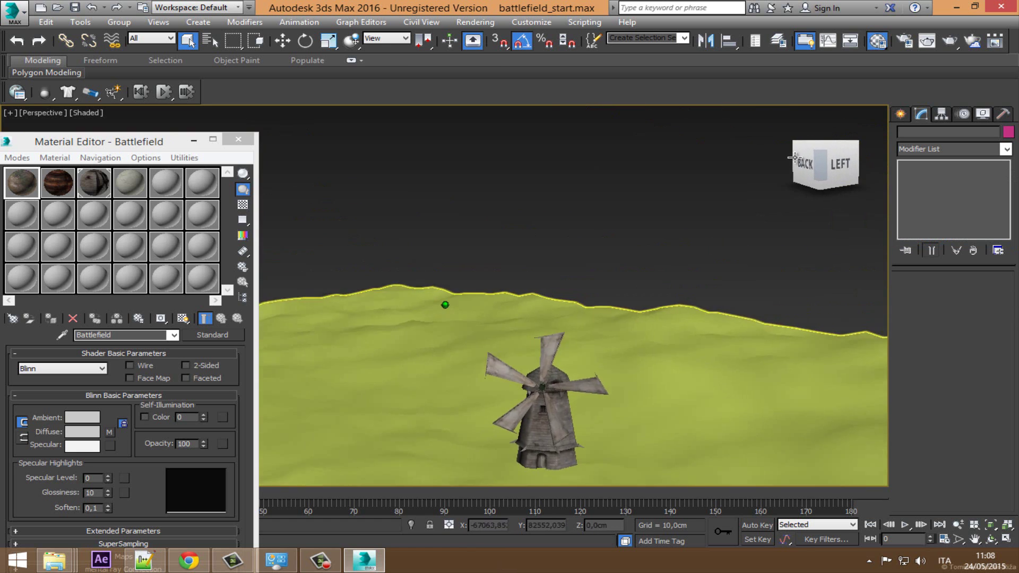
Orbit the Perspective view freely, then reset it to the Home view.
mouse_move(793, 157)
left_mouse_down()
mouse_move(505, 293)
mouse_move(926, 471)
left_mouse_up()
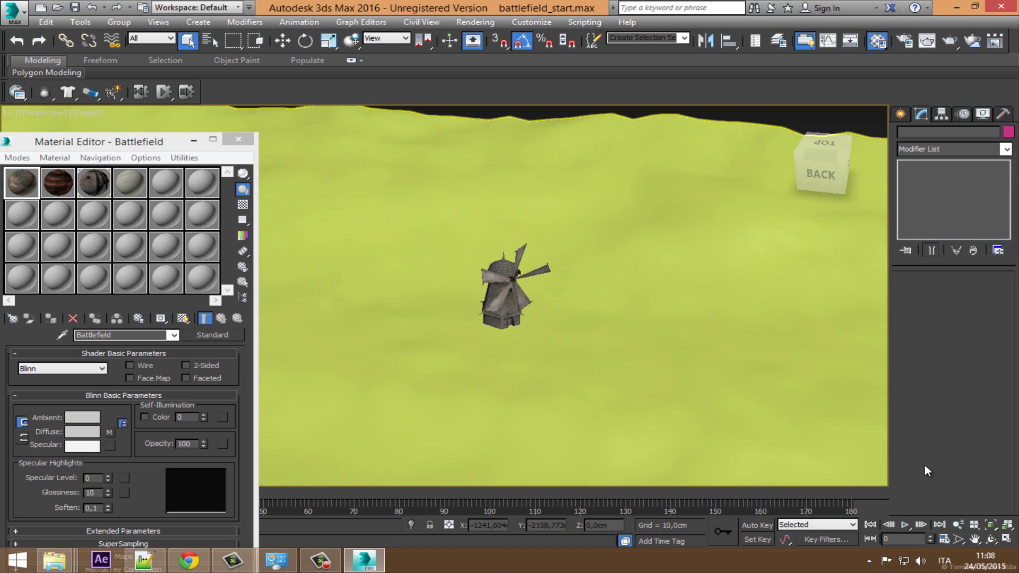
left_click(991, 539)
mouse_move(586, 363)
left_mouse_down()
mouse_move(603, 324)
mouse_move(421, 319)
mouse_move(564, 301)
left_mouse_up()
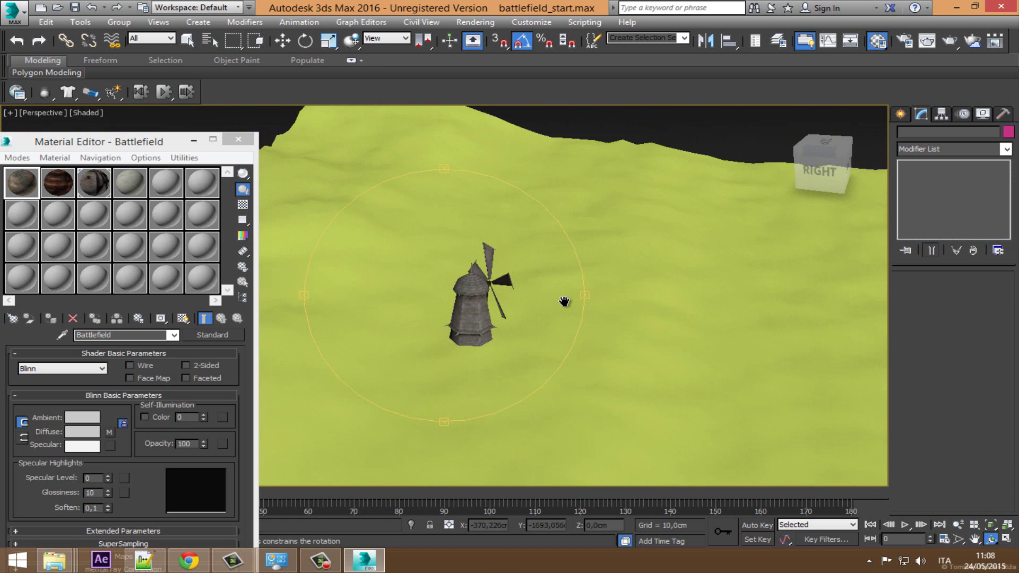
right_click(820, 175)
left_click(849, 178)
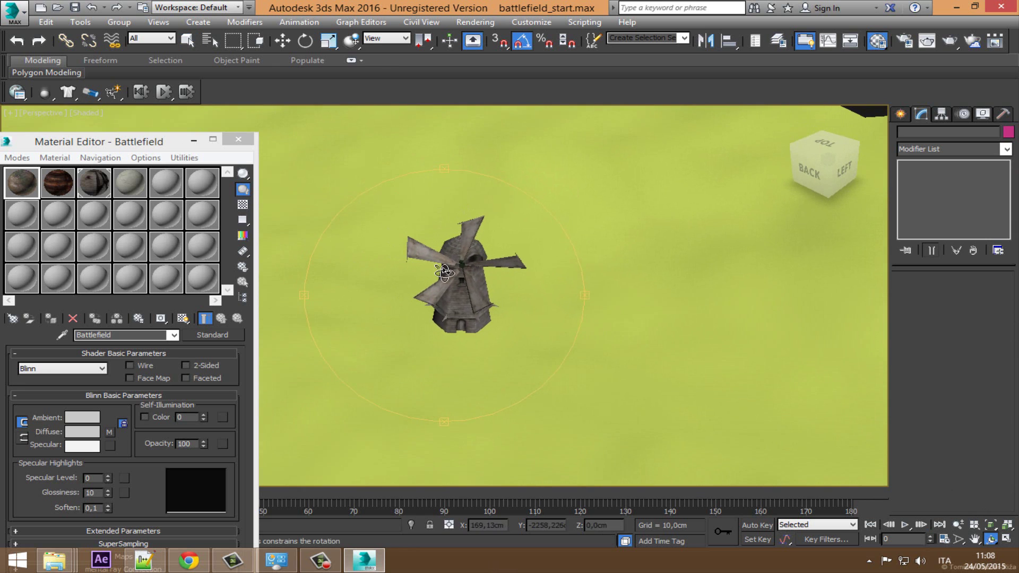
Zoom, orbit and pan the Perspective view in close on the windmill.
scroll(465, 281, "up", 2)
scroll(471, 267, "up", 3)
mouse_move(471, 267)
left_mouse_down()
mouse_move(407, 309)
mouse_move(440, 287)
left_mouse_up()
scroll(407, 309, "down", 3)
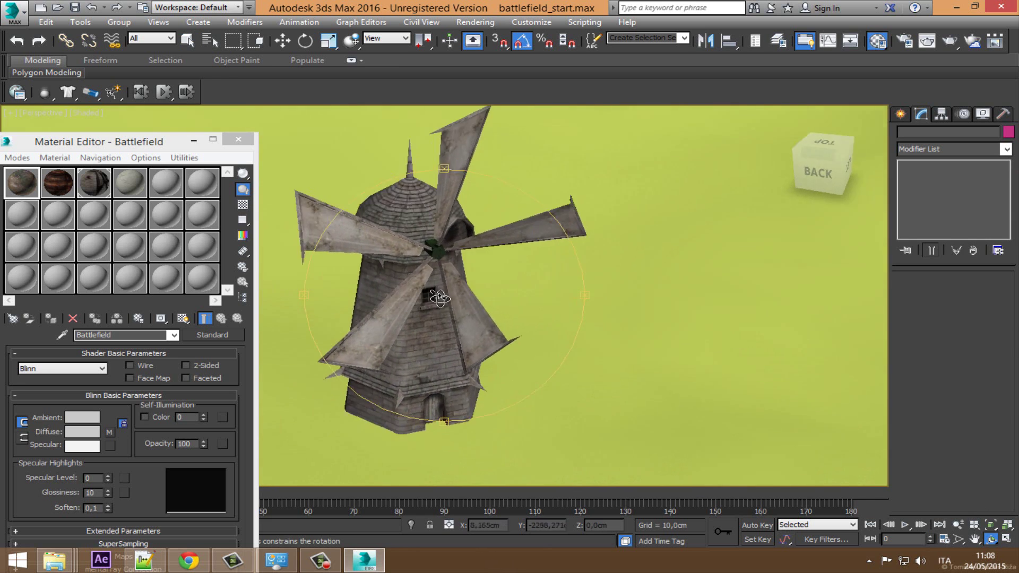
mouse_move(440, 287)
middle_mouse_down()
mouse_move(432, 292)
mouse_move(471, 294)
middle_mouse_up()
scroll(472, 295, "up", 1)
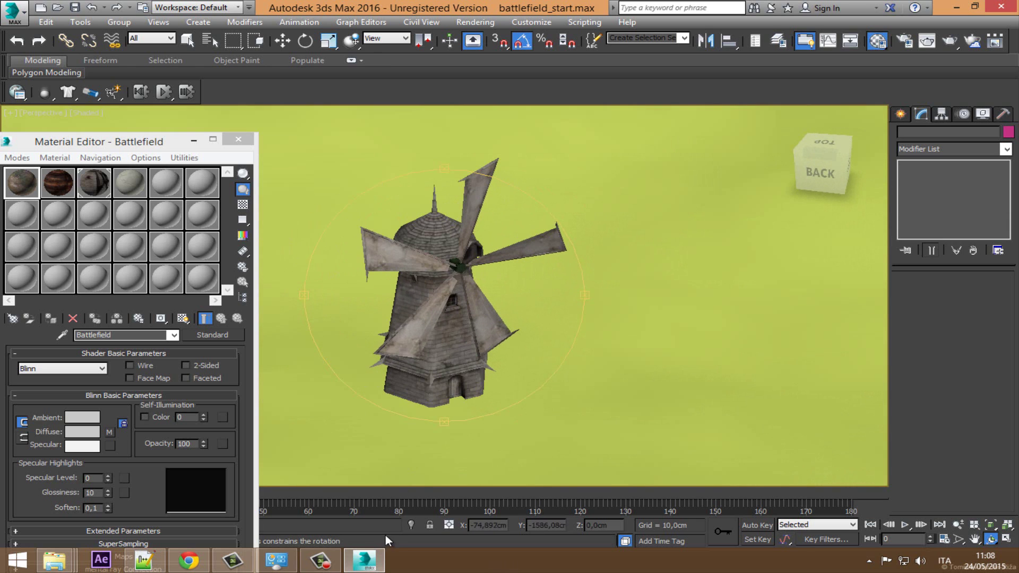
left_click(365, 560)
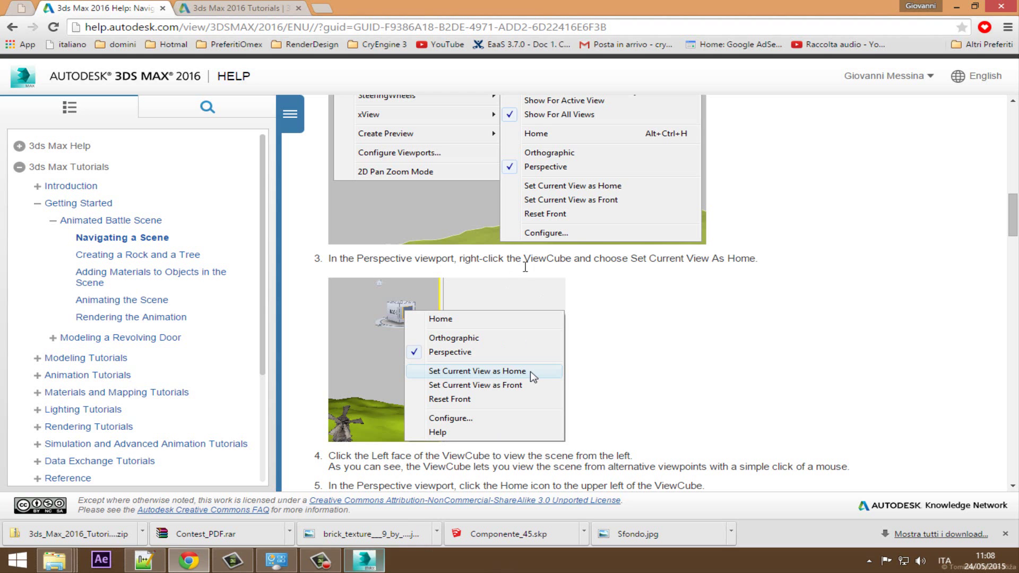
left_click_drag(1013, 225, 1015, 255)
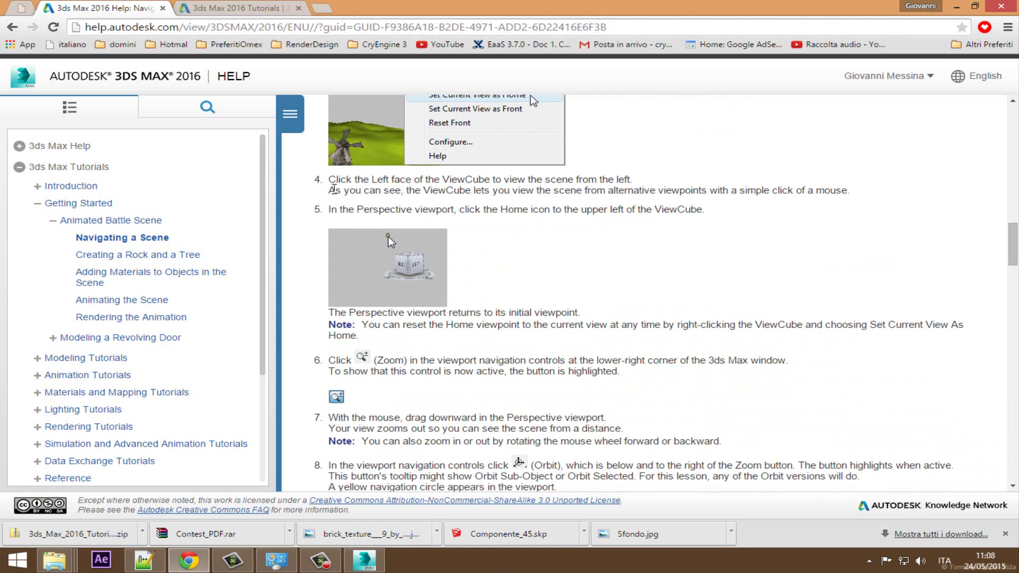
left_click_drag(328, 190, 775, 192)
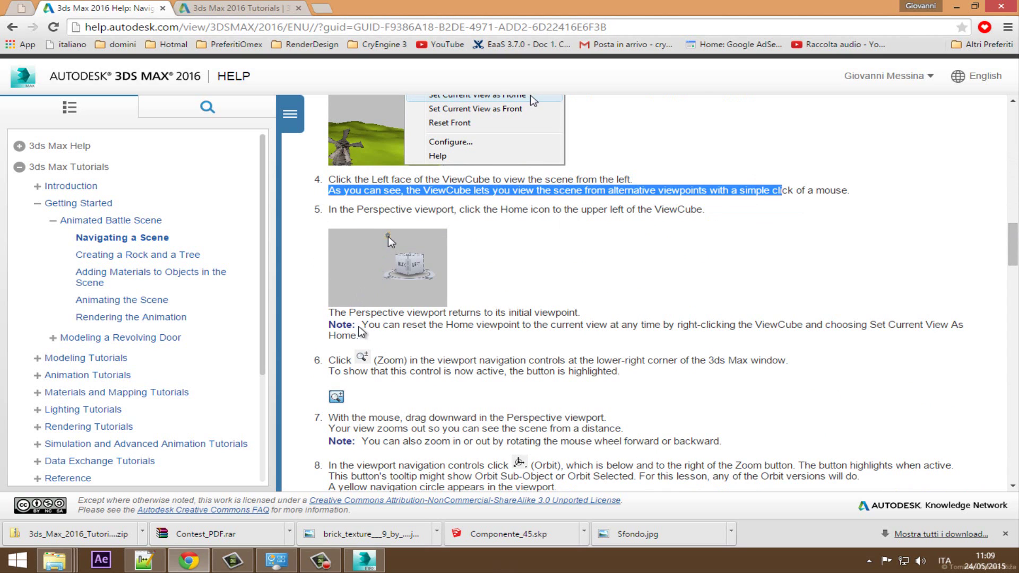
scroll(414, 372, "down", 1)
scroll(419, 370, "down", 1)
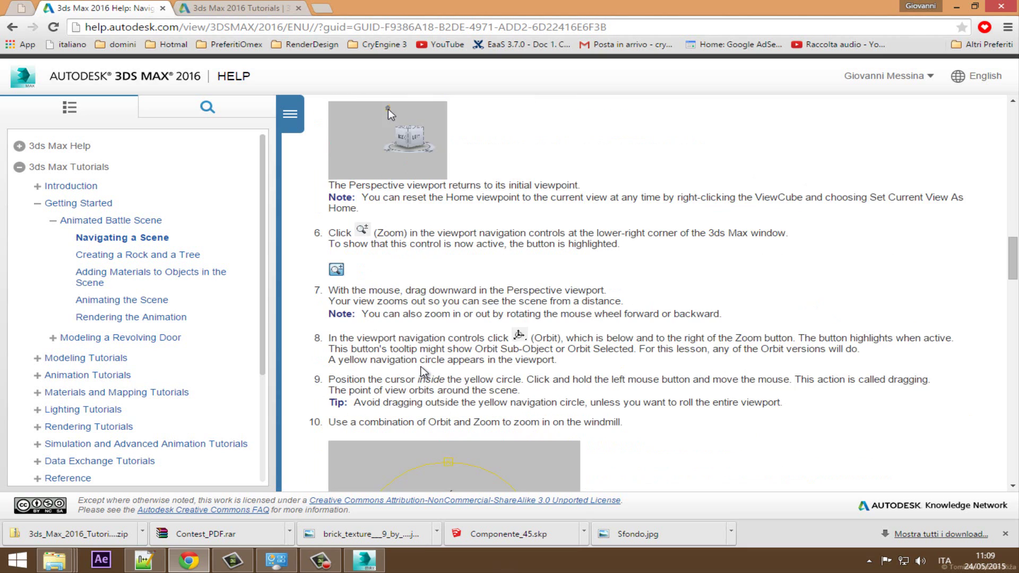
scroll(425, 370, "down", 1)
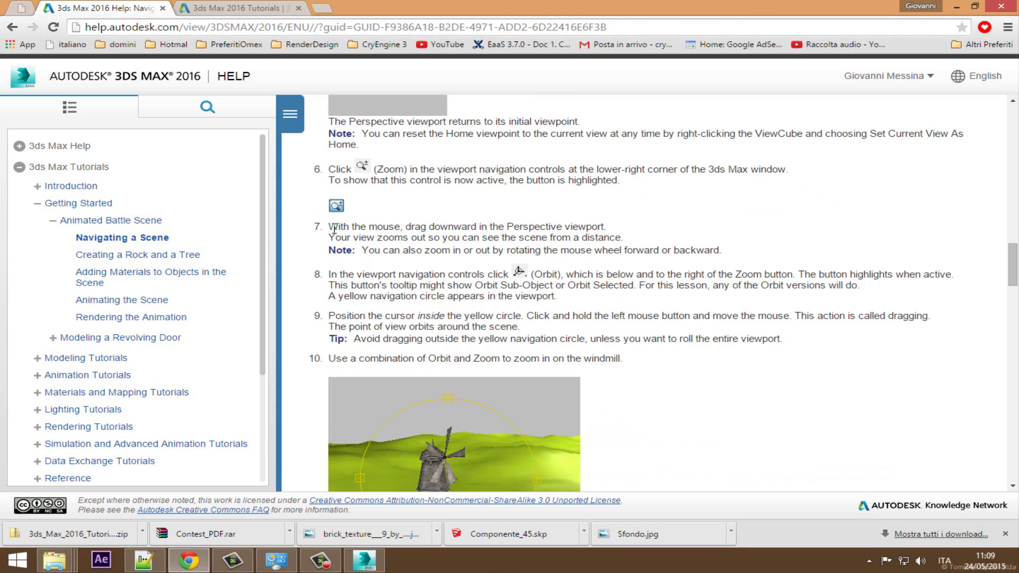
left_click_drag(329, 226, 631, 230)
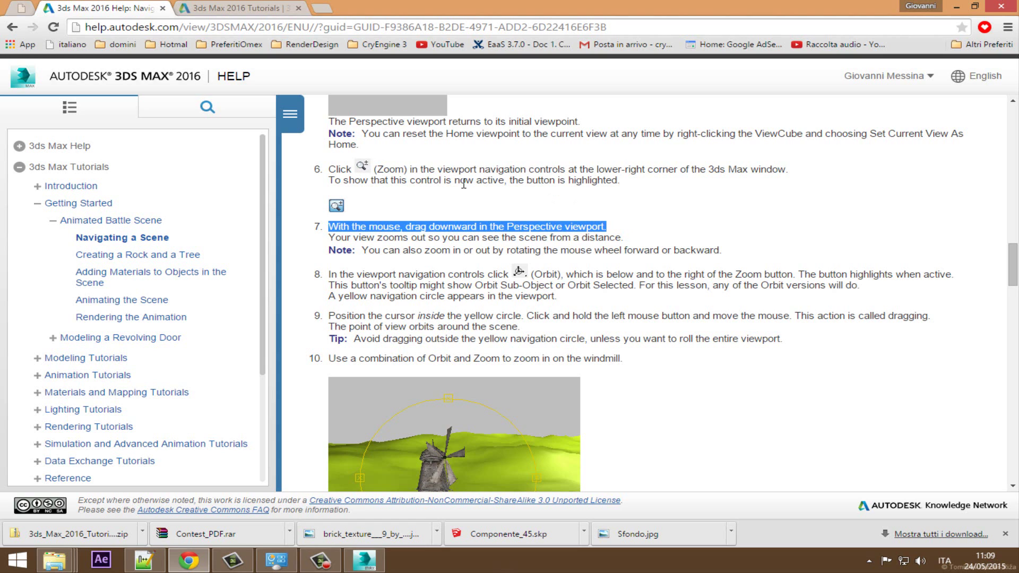
scroll(463, 184, "up", 1)
scroll(464, 184, "up", 2)
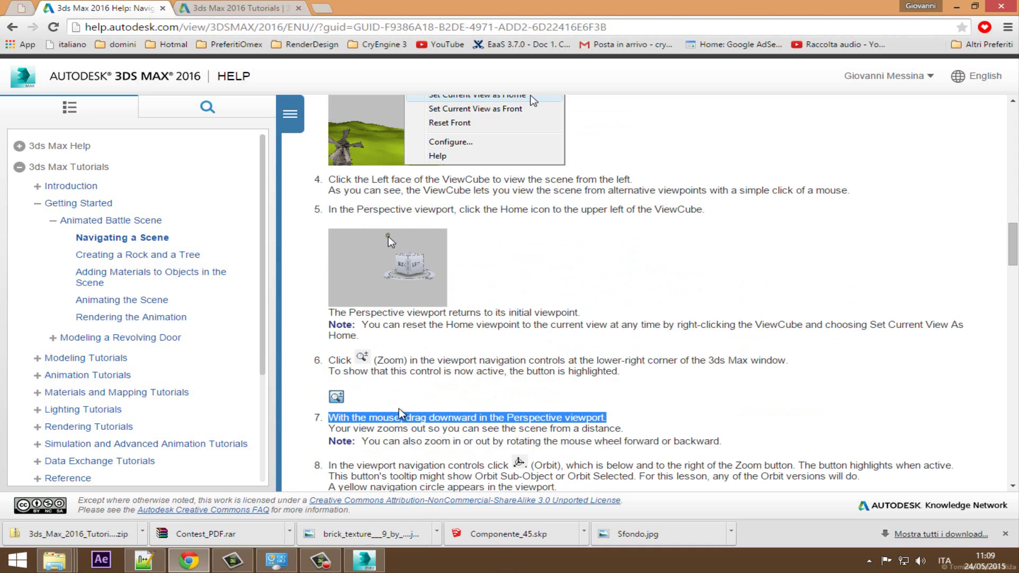
View the scene from the ViewCube Back and Right faces, panning to find the windmill.
left_click(364, 560)
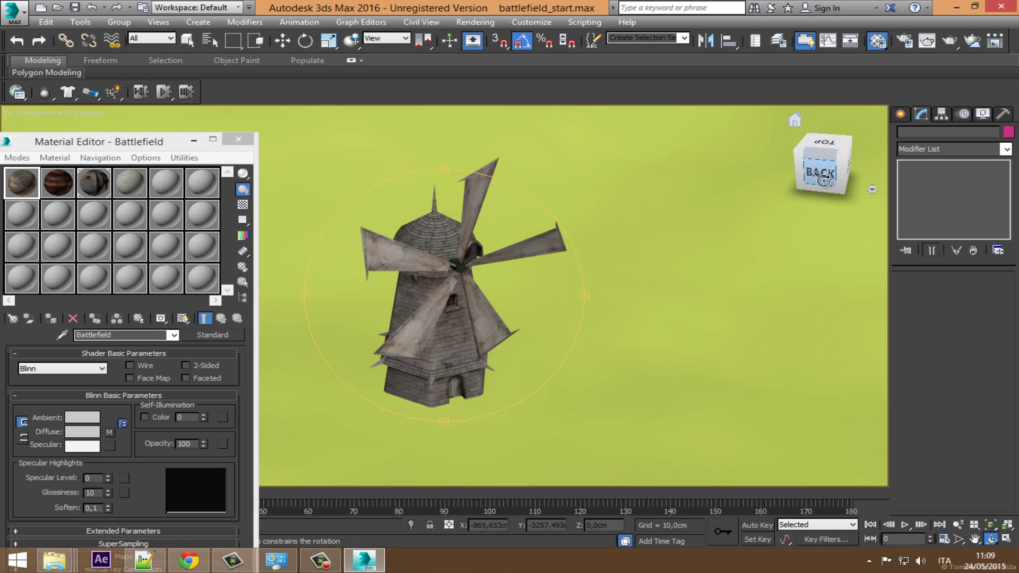
left_click(821, 173)
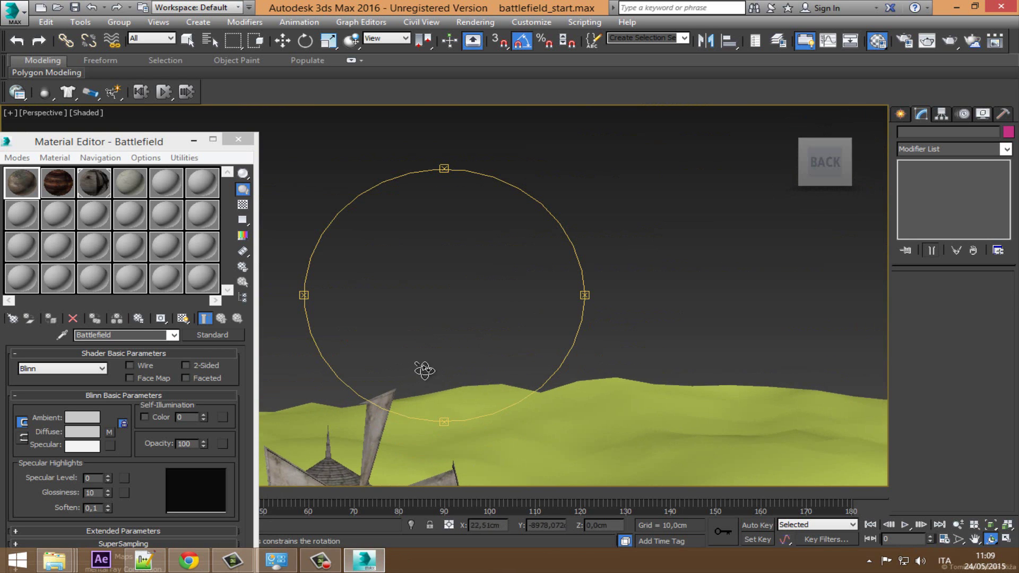
left_click_drag(425, 370, 707, 287)
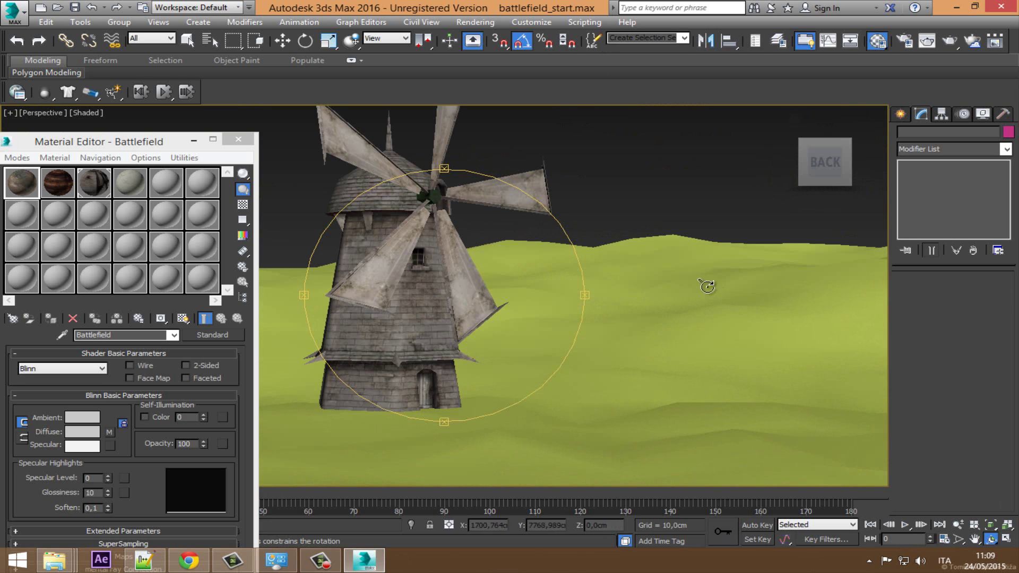
left_click_drag(820, 162, 790, 159)
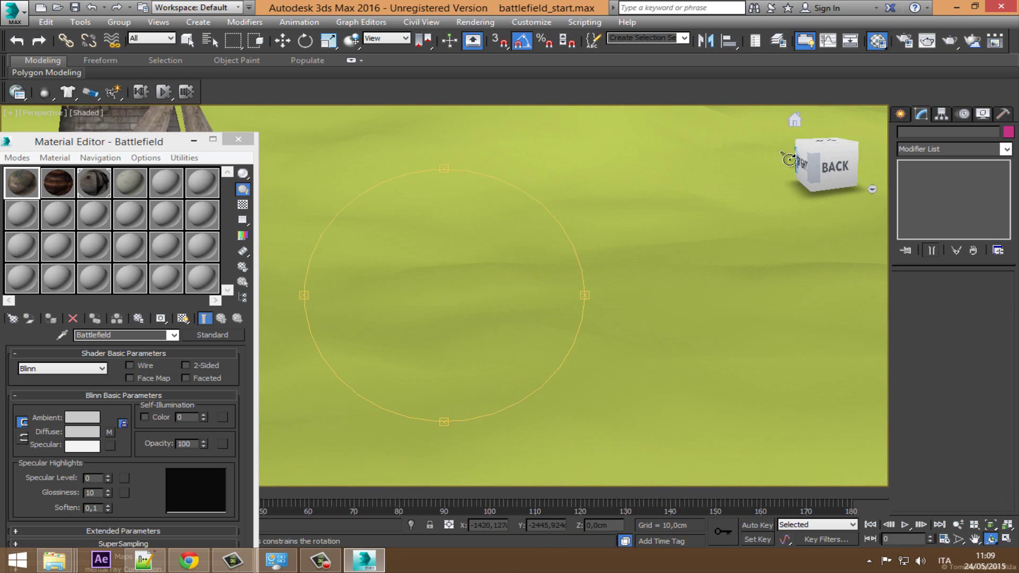
left_click(798, 164)
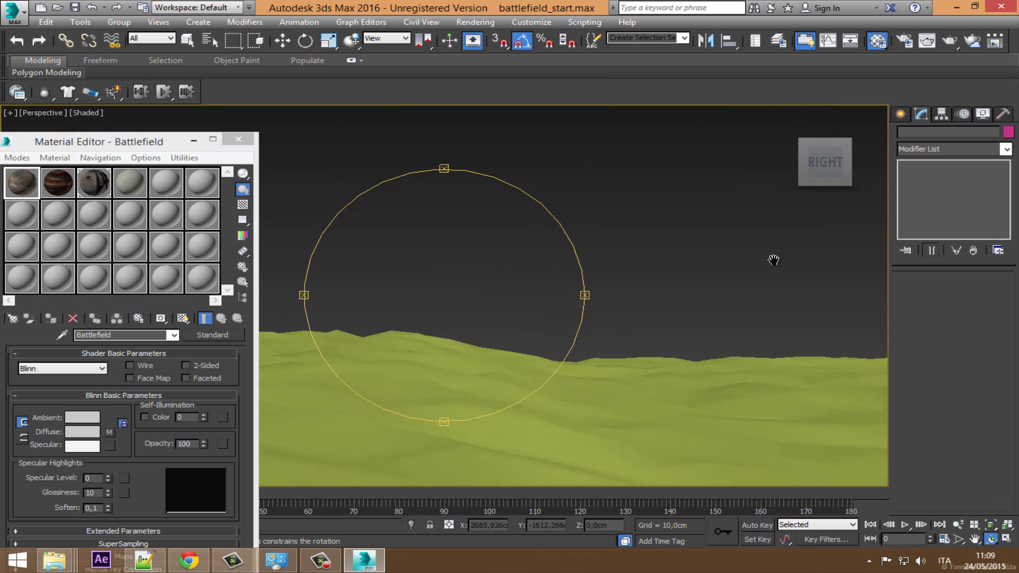
middle_click_drag(773, 260, 454, 289)
Return the Perspective view to Home and browse the ViewCube menus without changes.
right_click(807, 139)
mouse_move(825, 161)
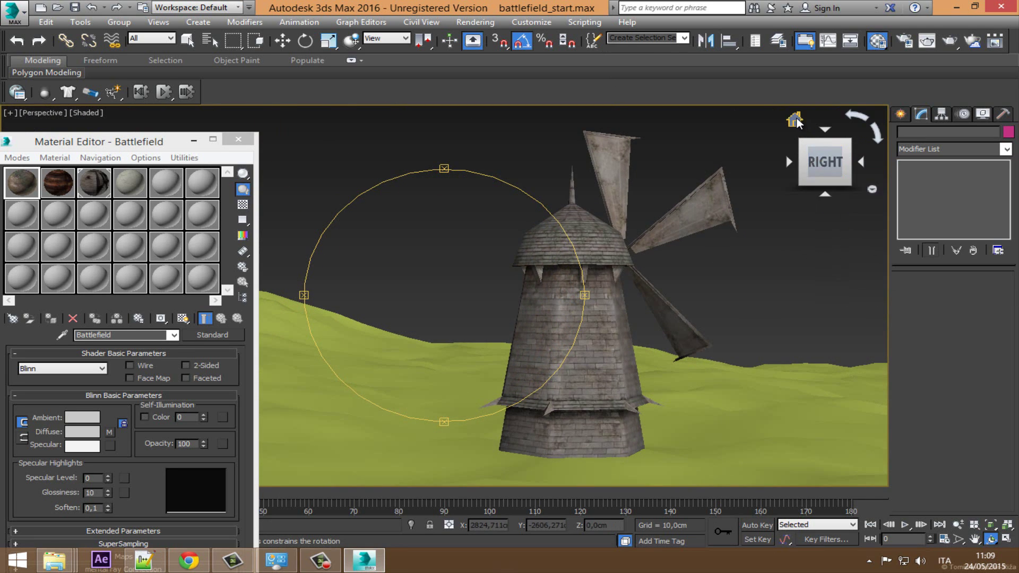
left_click(796, 120)
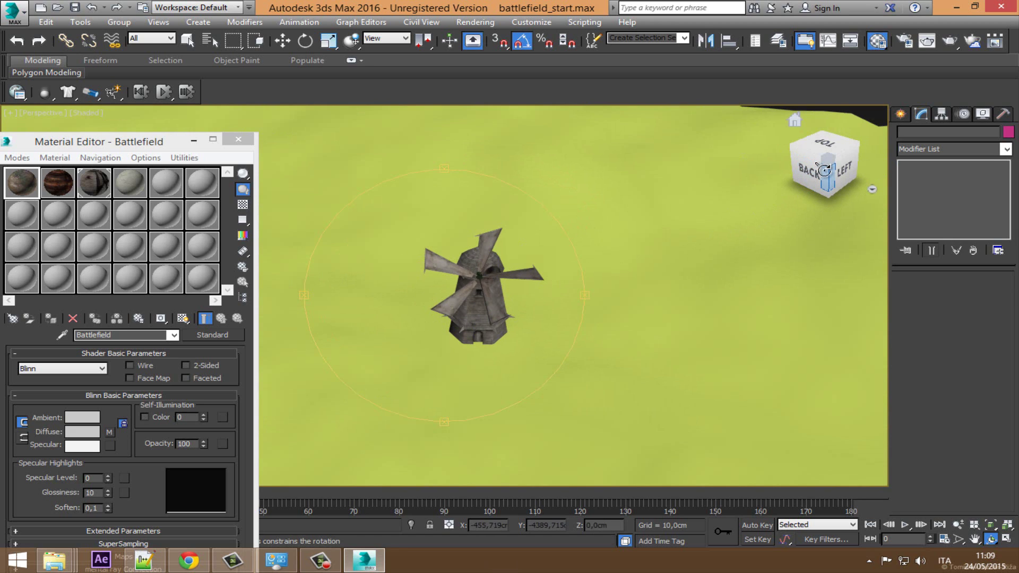
left_click(872, 190)
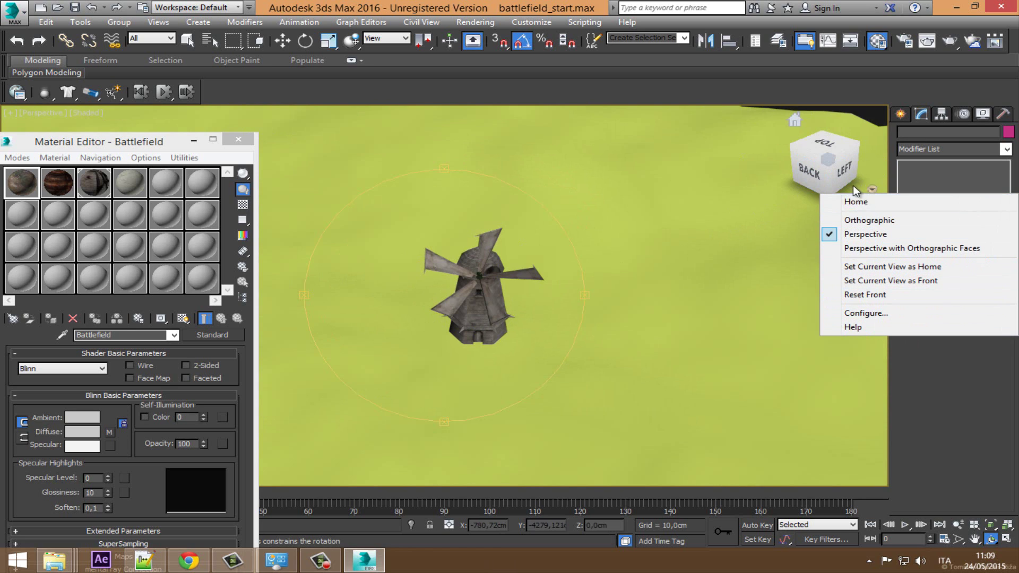
left_click(822, 161)
right_click(826, 162)
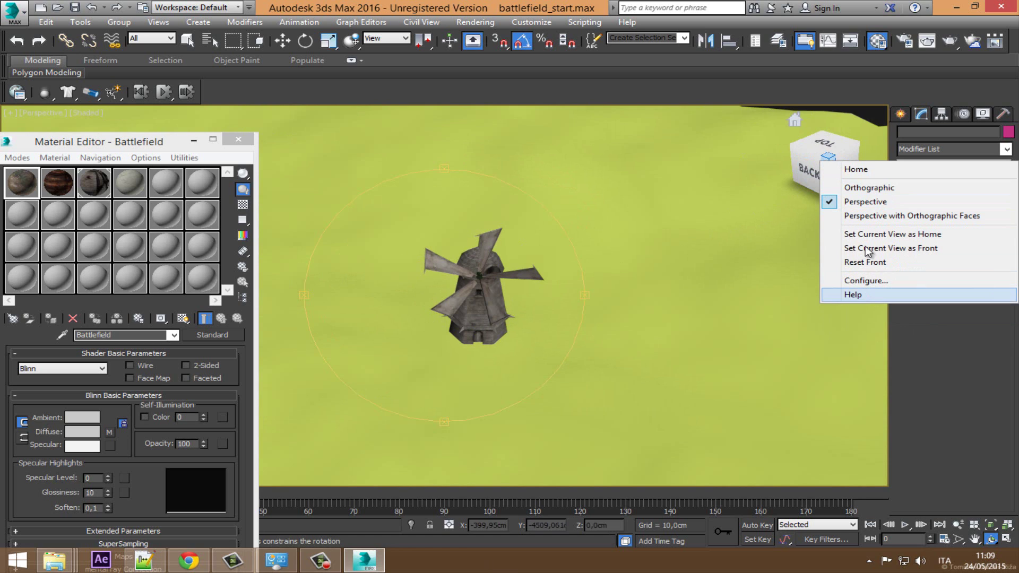
left_click(470, 281)
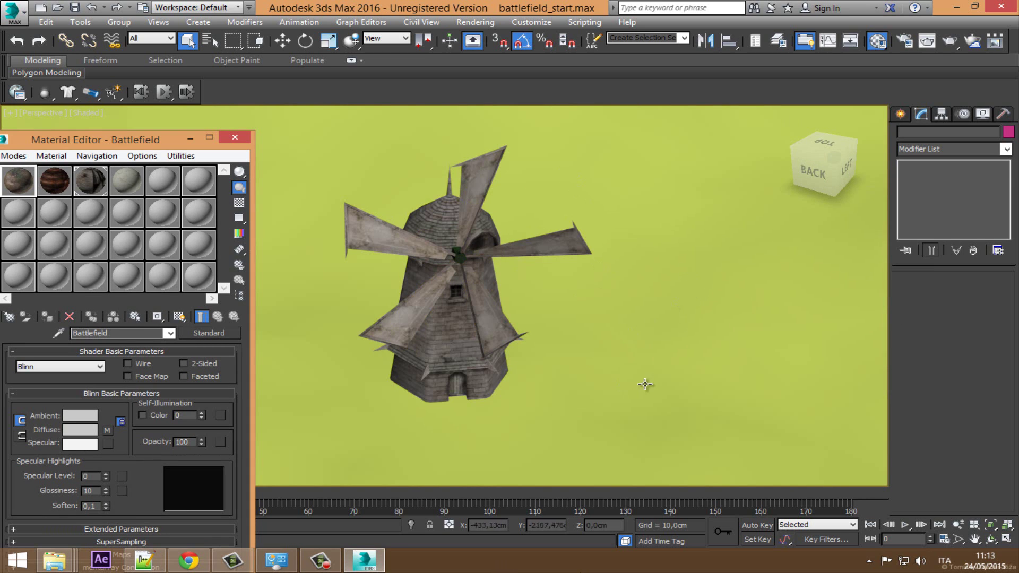
left_click(189, 561)
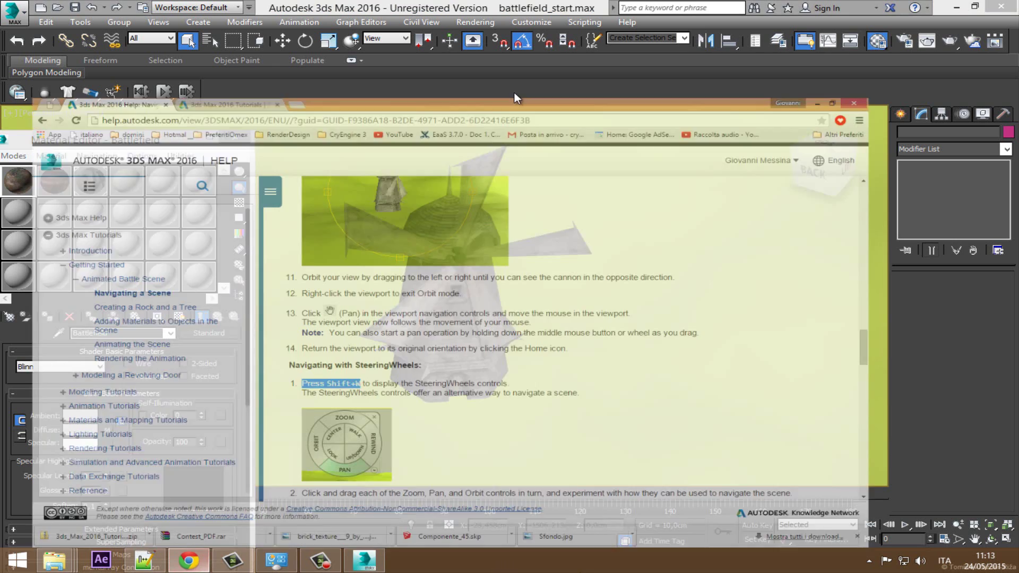
left_click_drag(313, 325, 475, 326)
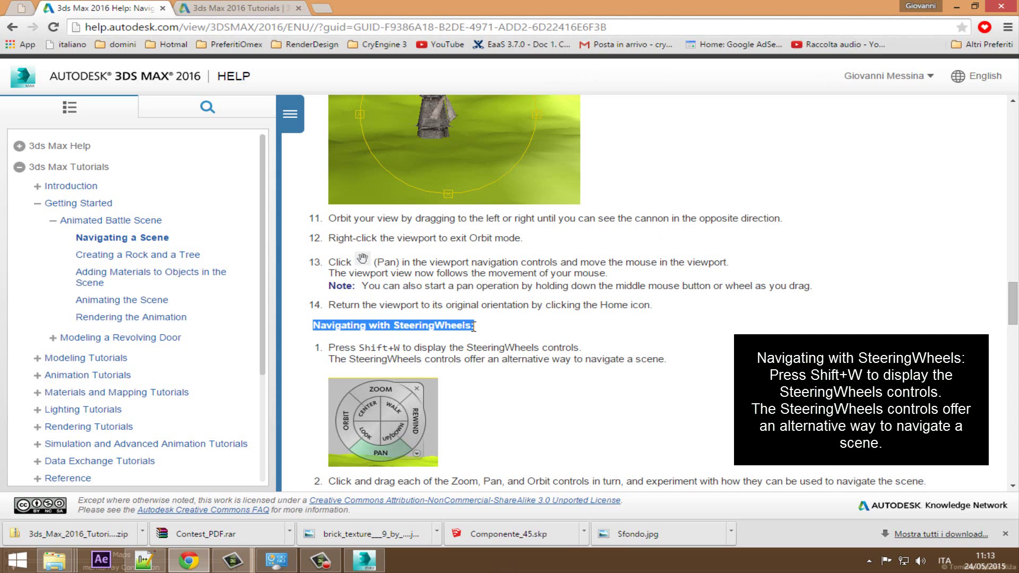
left_click_drag(329, 348, 388, 356)
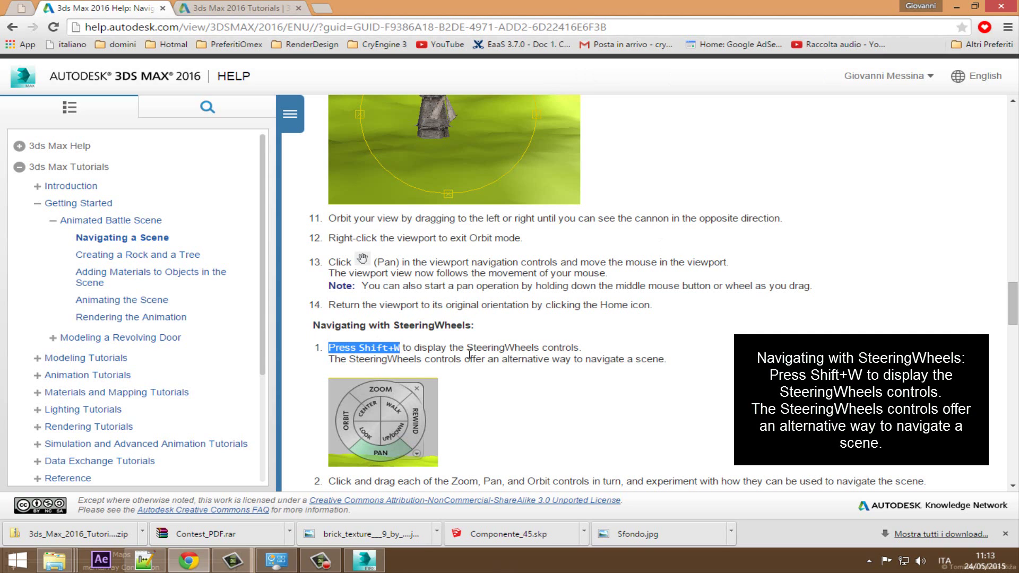
left_click_drag(403, 347, 580, 347)
Use SteeringWheels (Shift+W) zoom, pan, walk and orbit for a ground-level windmill view.
left_click(364, 560)
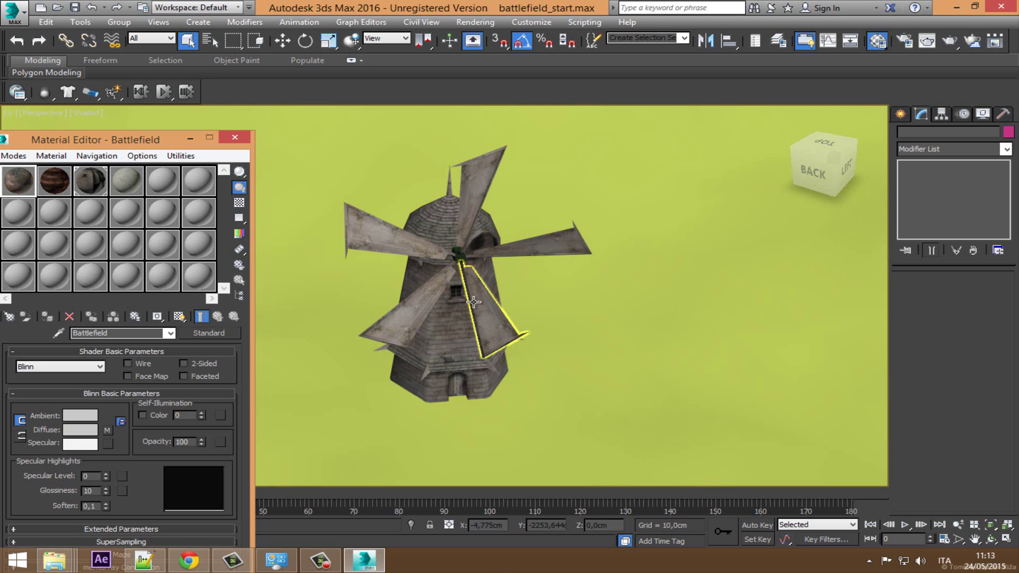
key("shift+w")
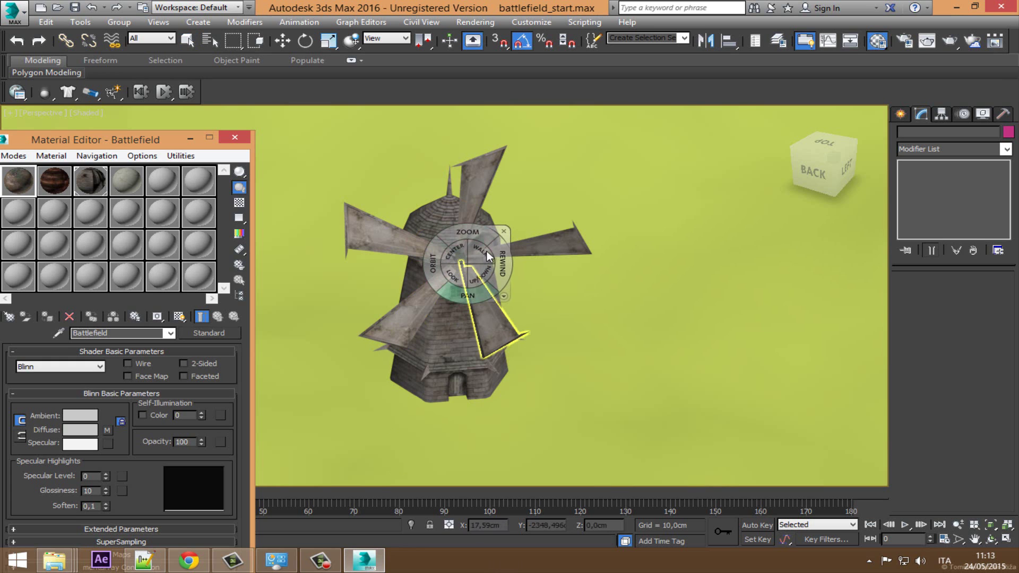
left_click_drag(481, 236, 495, 259)
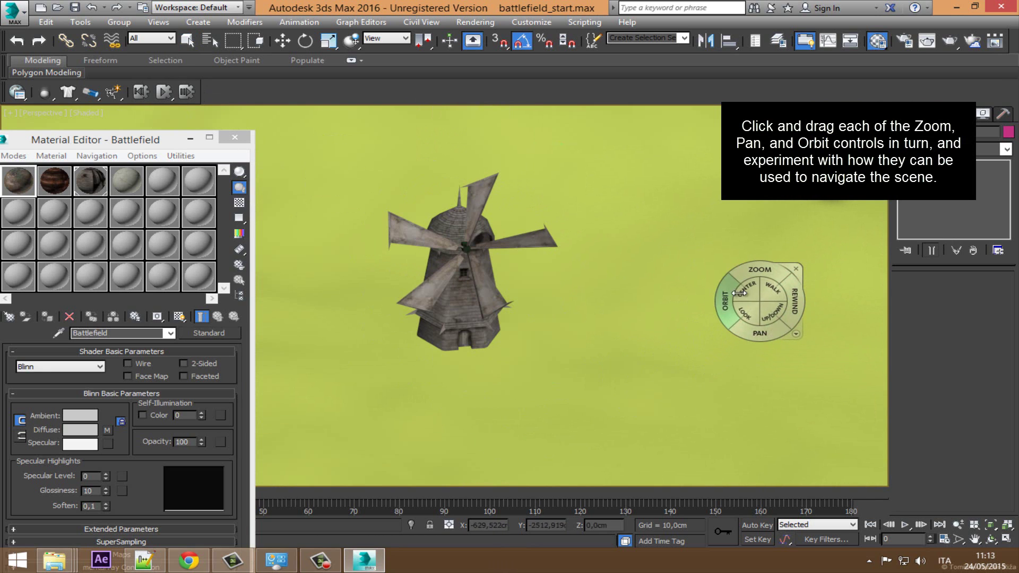
left_click_drag(760, 333, 715, 340)
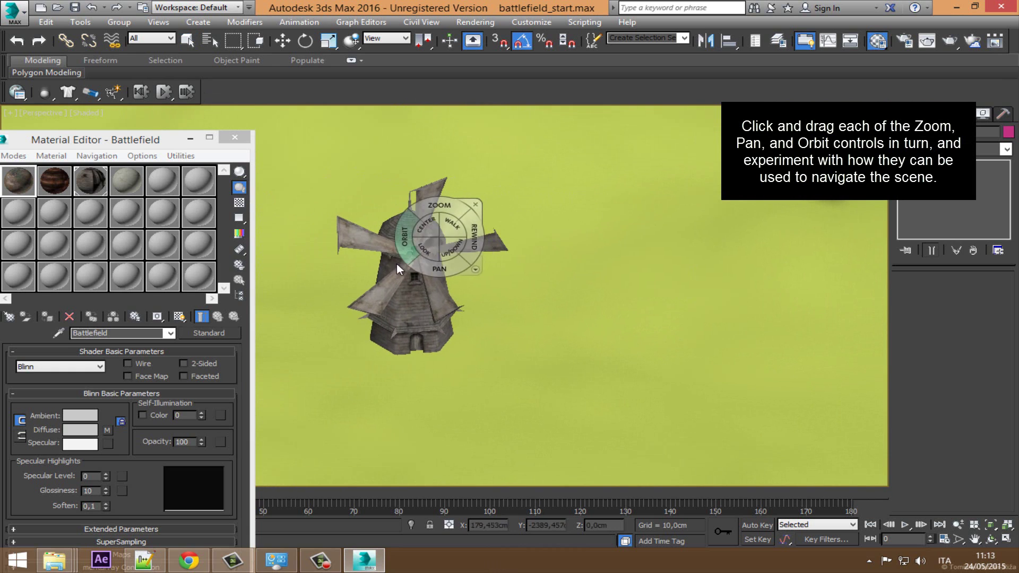
left_click(377, 257)
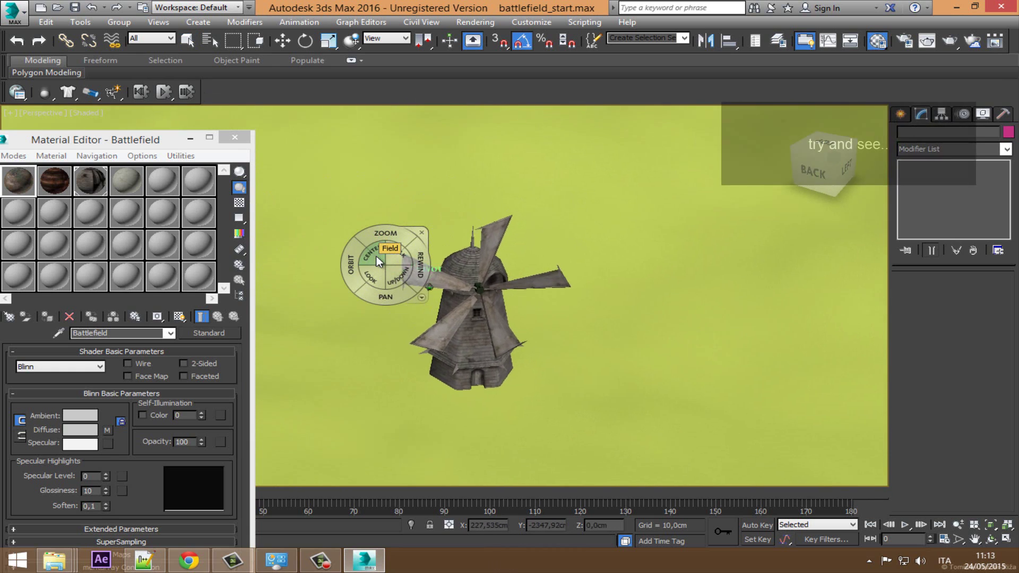
mouse_move(393, 259)
left_mouse_down()
mouse_move(445, 409)
mouse_move(484, 467)
left_mouse_up()
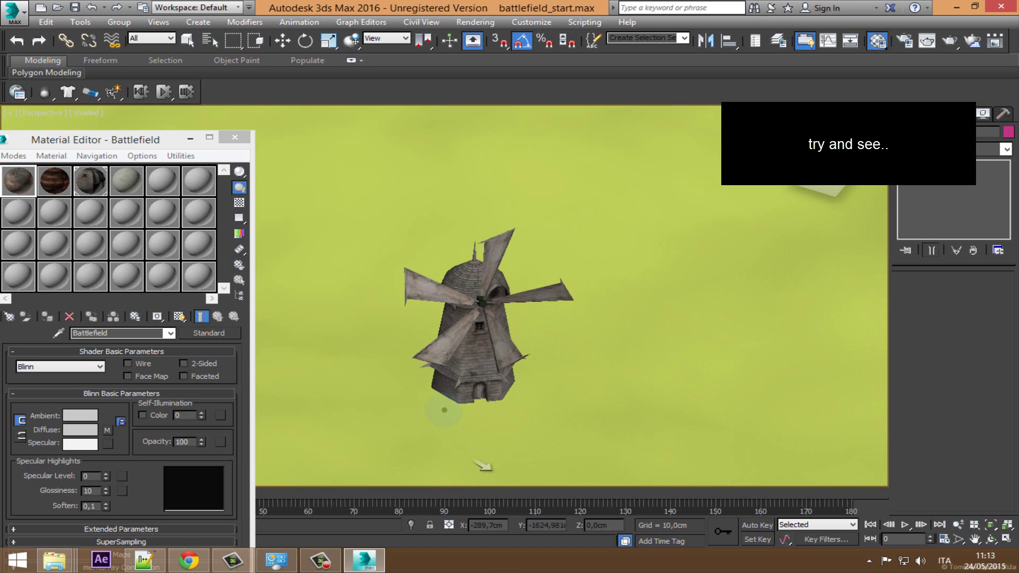
mouse_move(436, 382)
left_mouse_down()
mouse_move(441, 341)
mouse_move(437, 442)
left_mouse_up()
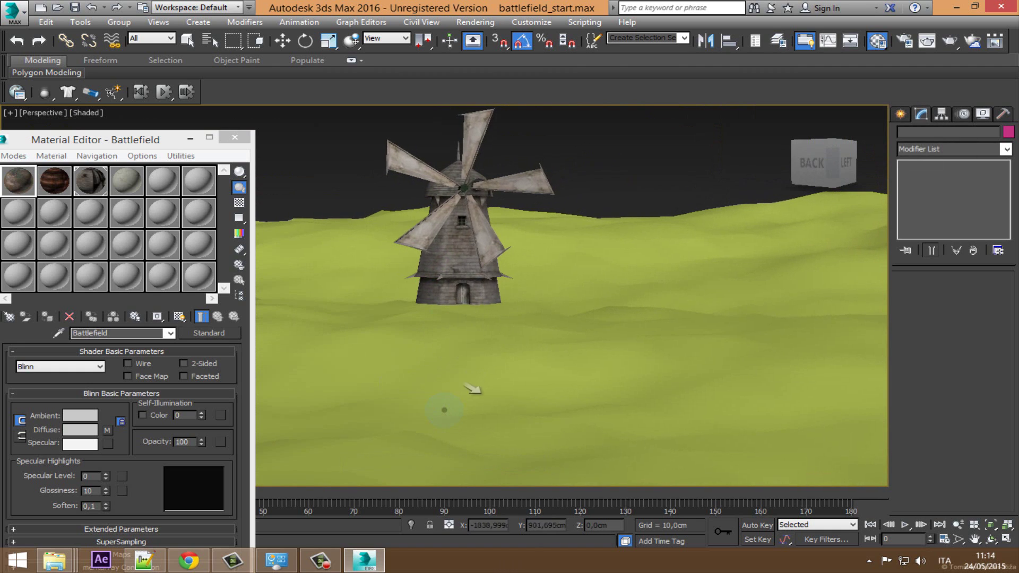
Walk, zoom and look around the windmill with the SteeringWheel wedges.
left_click_drag(446, 139, 450, 224)
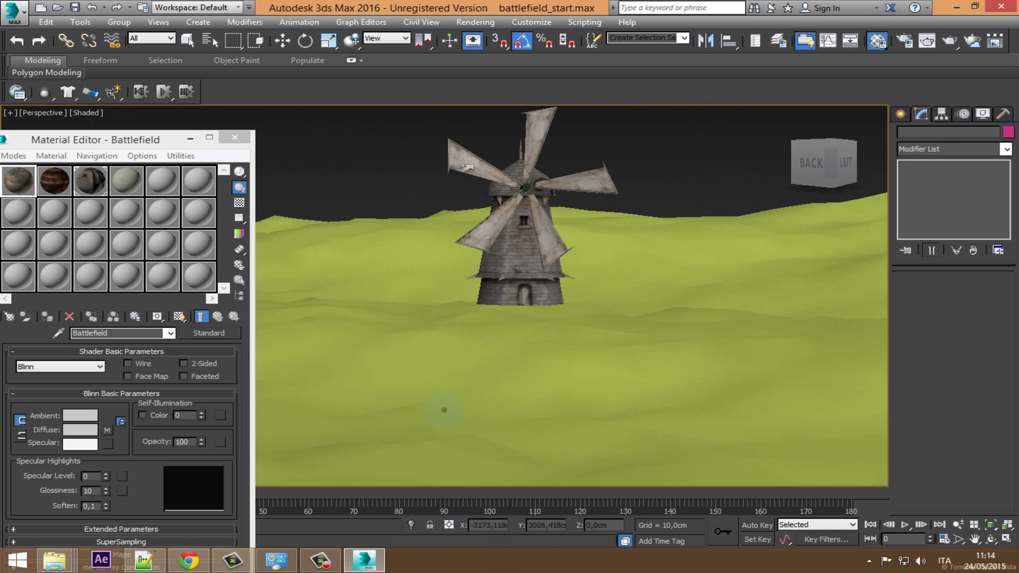
left_click_drag(460, 481, 436, 364)
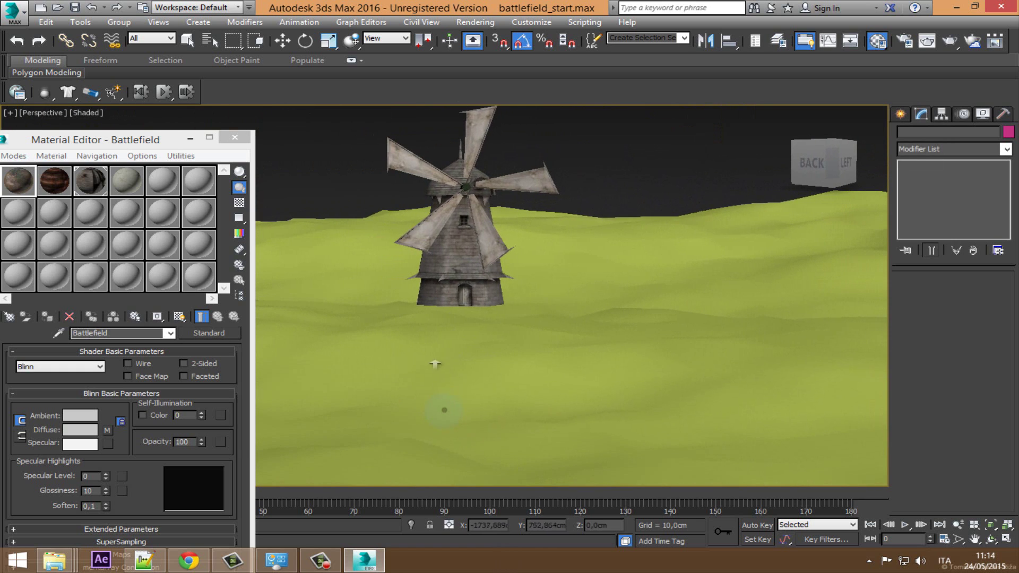
left_click_drag(444, 409, 446, 296)
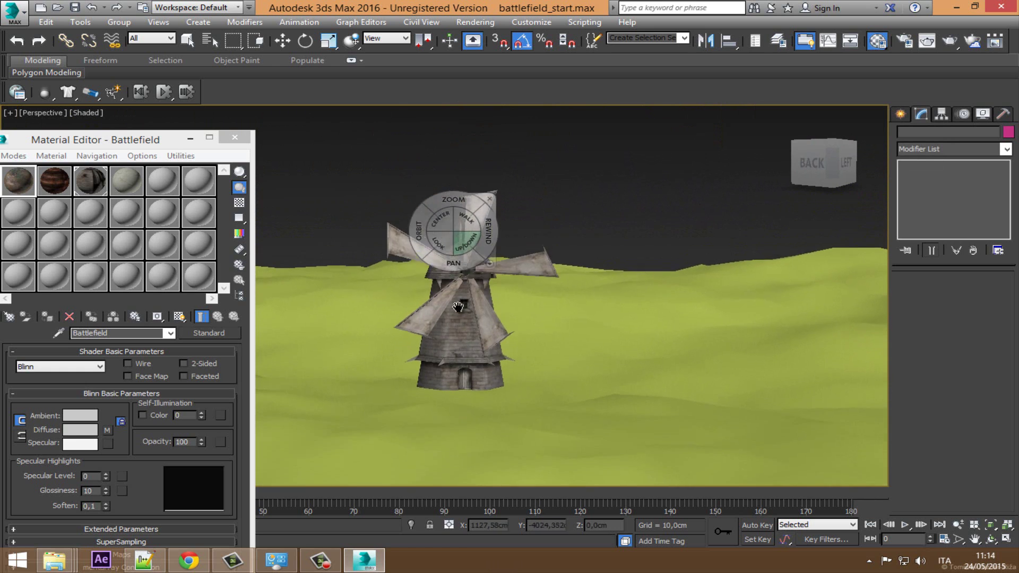
scroll(457, 300, "up", 3)
mouse_move(438, 279)
left_mouse_down()
mouse_move(444, 289)
mouse_move(470, 253)
mouse_move(476, 223)
mouse_move(460, 407)
mouse_move(484, 288)
left_mouse_up()
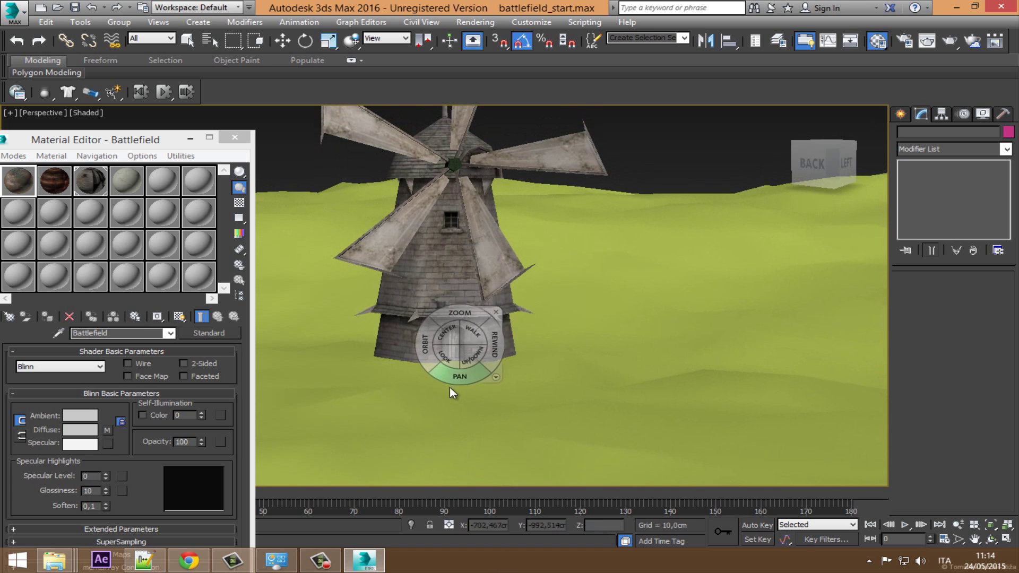
Raise the viewpoint, zoom out and orbit the windmill, then close the wheel.
mouse_move(473, 365)
left_mouse_down()
mouse_move(495, 327)
mouse_move(483, 170)
left_mouse_up()
mouse_move(476, 119)
left_mouse_down()
mouse_move(469, 172)
mouse_move(473, 123)
left_mouse_up()
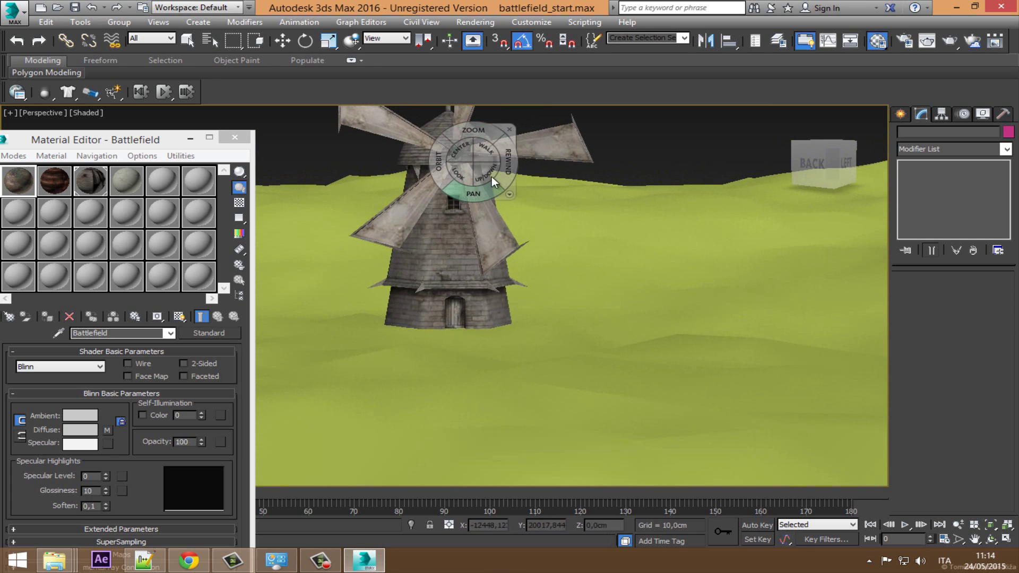
left_click_drag(435, 167, 466, 217)
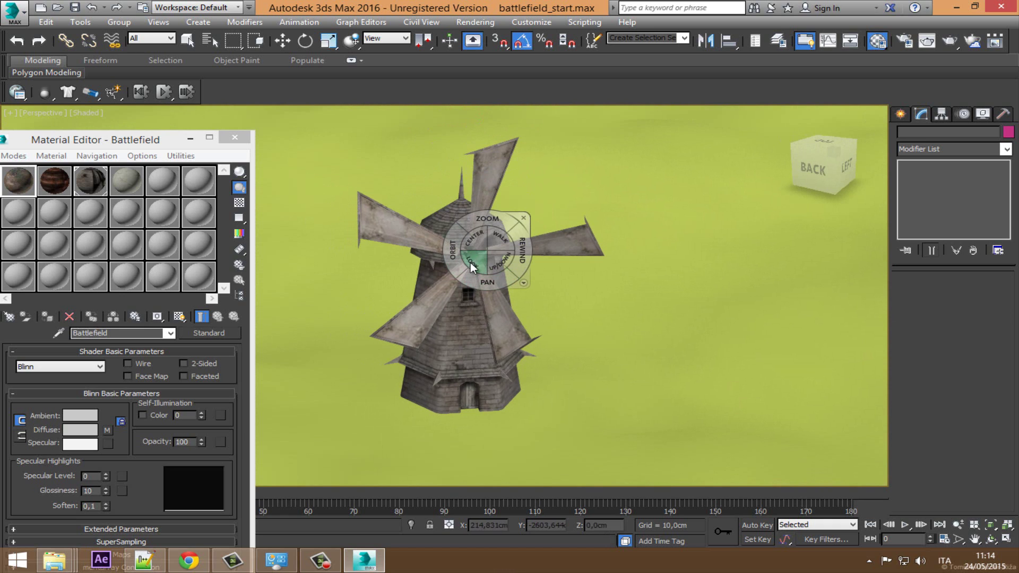
key("Escape")
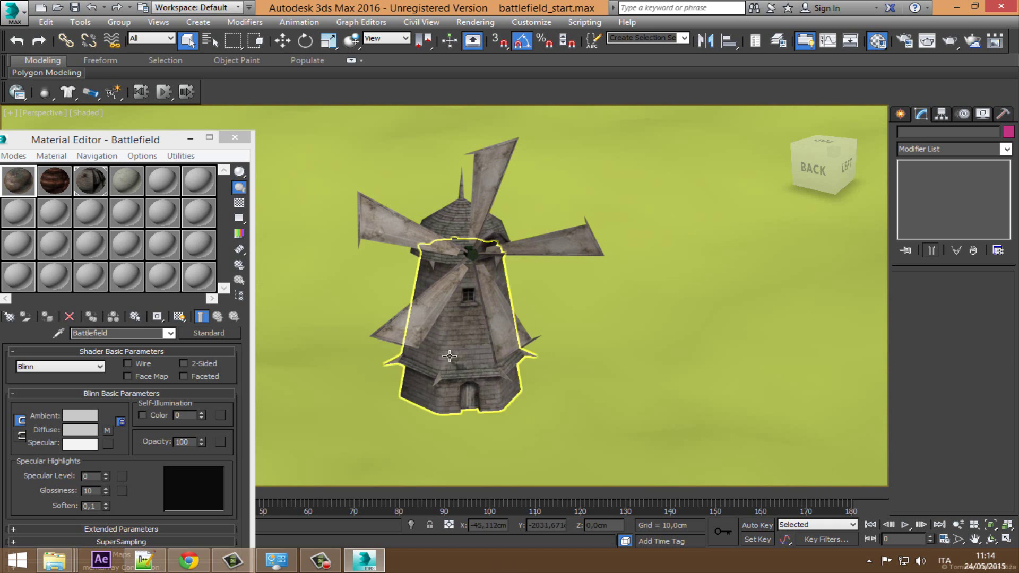
middle_click_drag(449, 356, 457, 358)
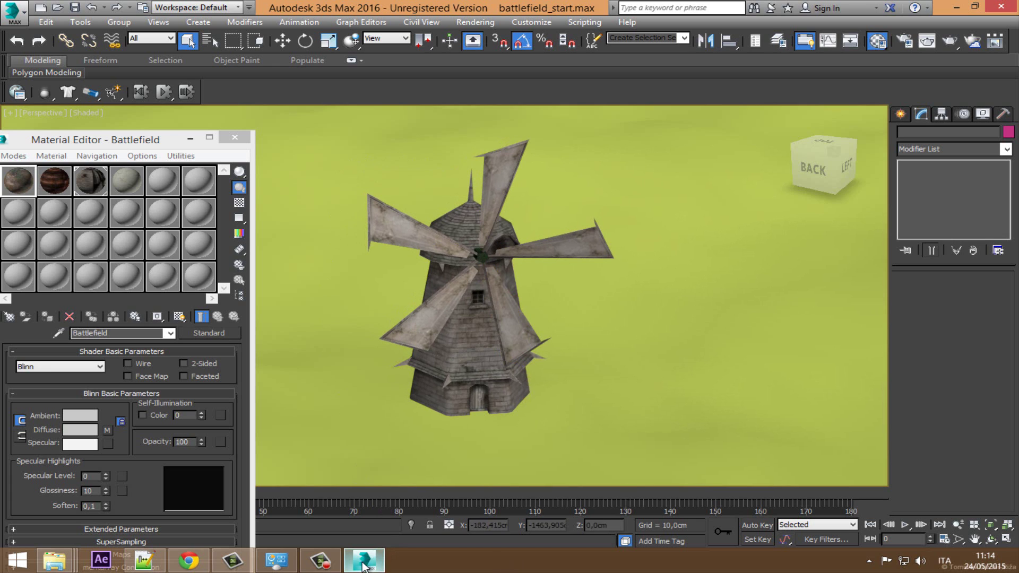
Read the help's SteeringWheels steps 2–6 on Rewind and Home, then return to 3ds Max.
left_click(187, 562)
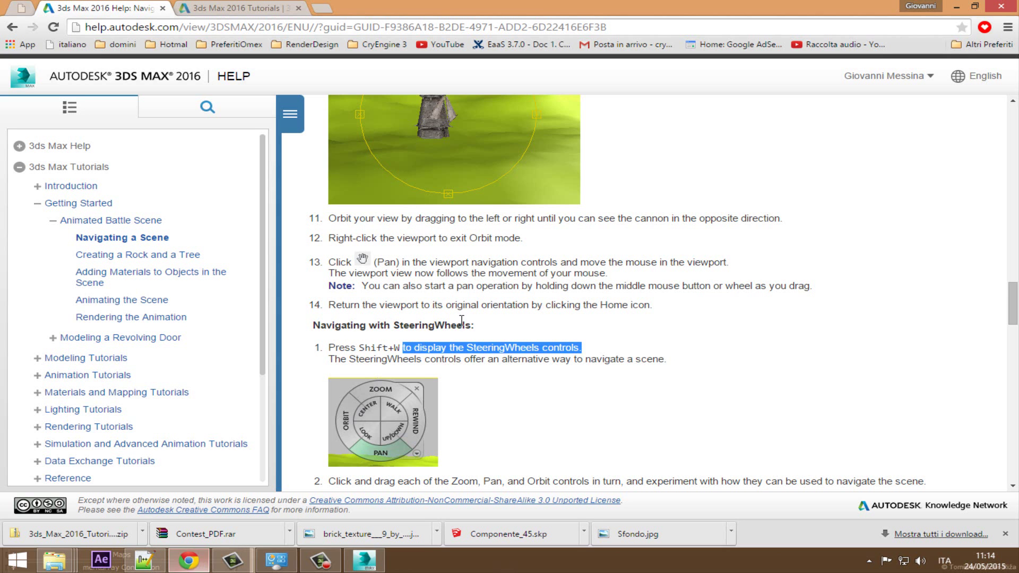
scroll(480, 406, "down", 2)
scroll(480, 404, "down", 2)
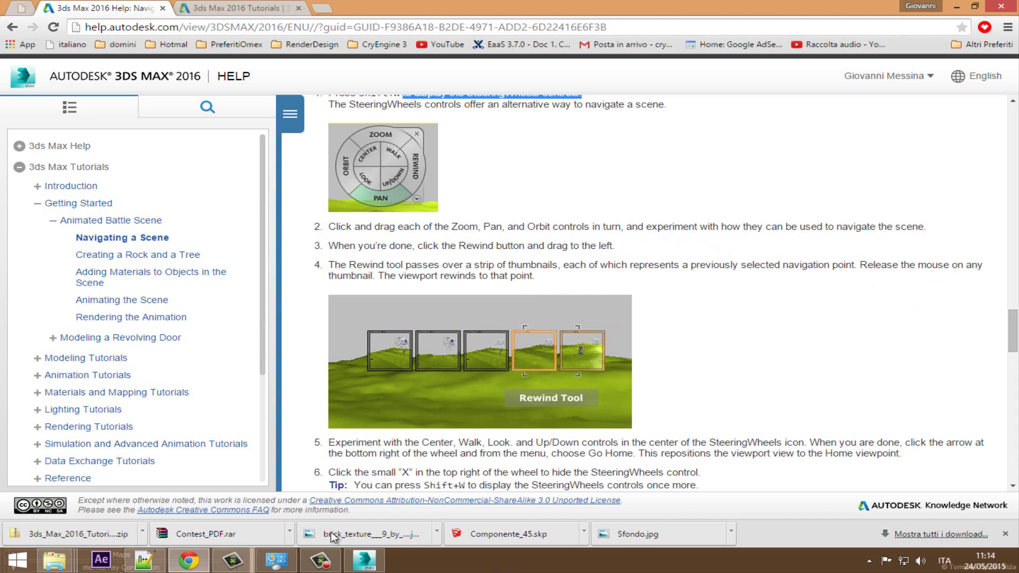
left_click(364, 561)
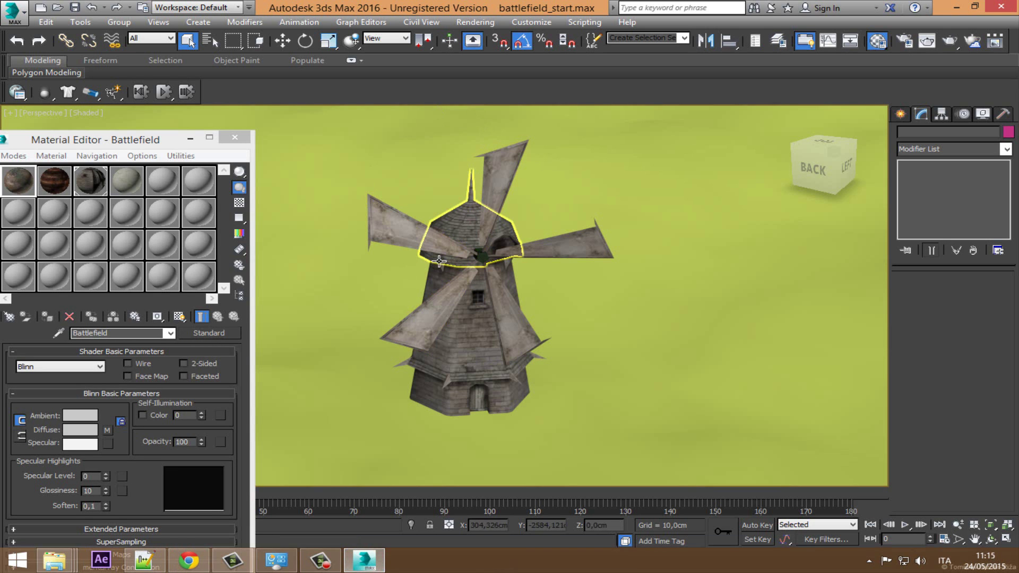
Rewind the Perspective view to an earlier viewpoint via the SteeringWheel thumbnails, then close it.
key("shift+w")
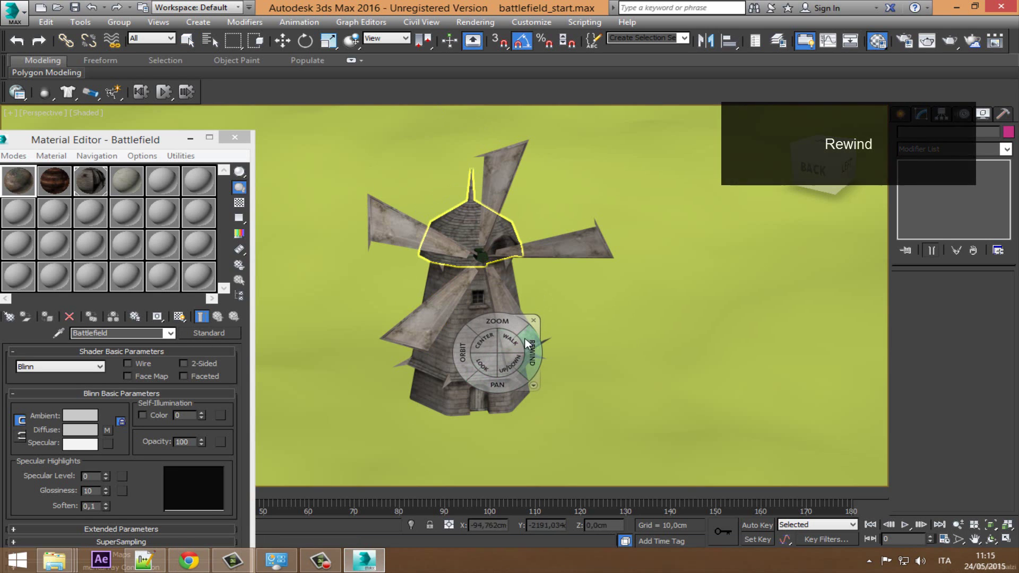
mouse_move(533, 355)
left_mouse_down()
mouse_move(447, 356)
mouse_move(541, 358)
left_mouse_up()
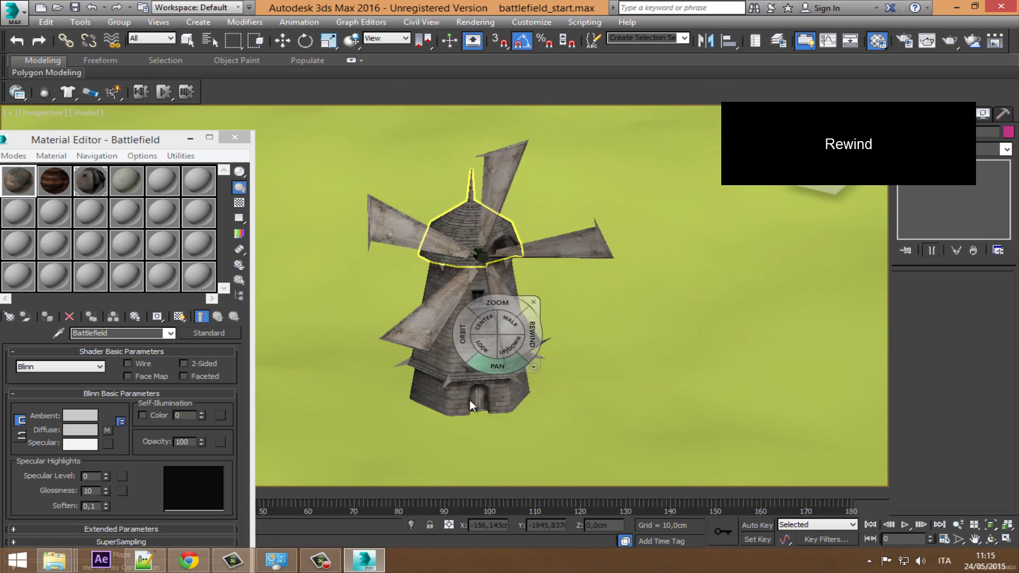
left_click(494, 320)
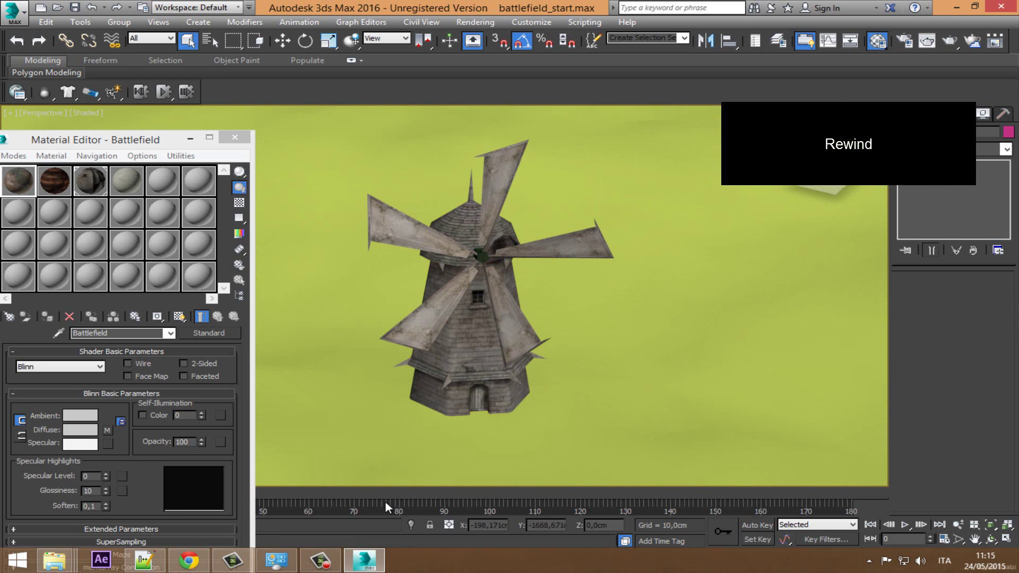
Find 'Creating a camera' in the help, highlight its heading and step 1, then return.
left_click(188, 561)
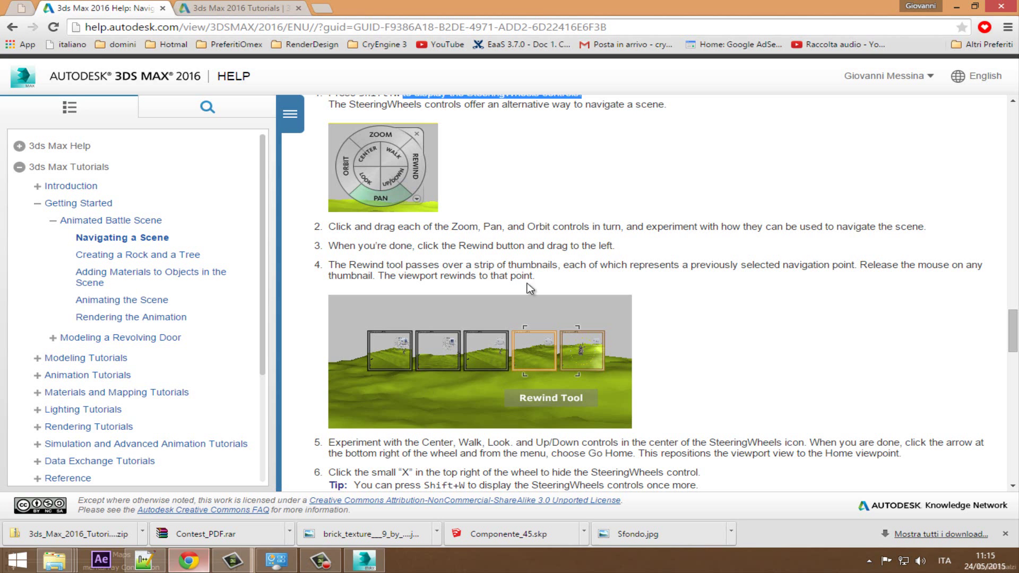
scroll(483, 396, "down", 1)
scroll(482, 396, "down", 2)
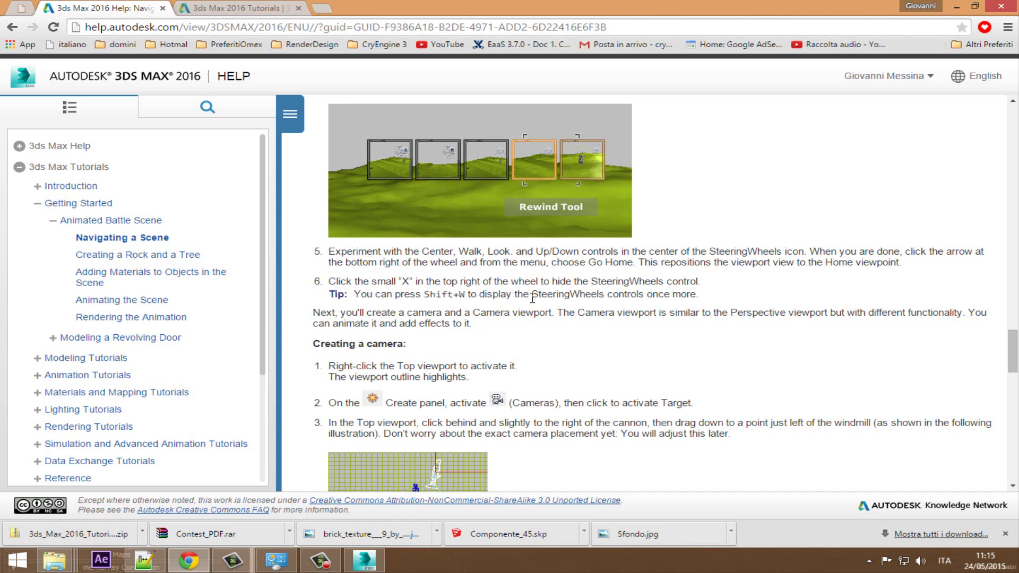
scroll(423, 359, "down", 2)
scroll(423, 361, "down", 1)
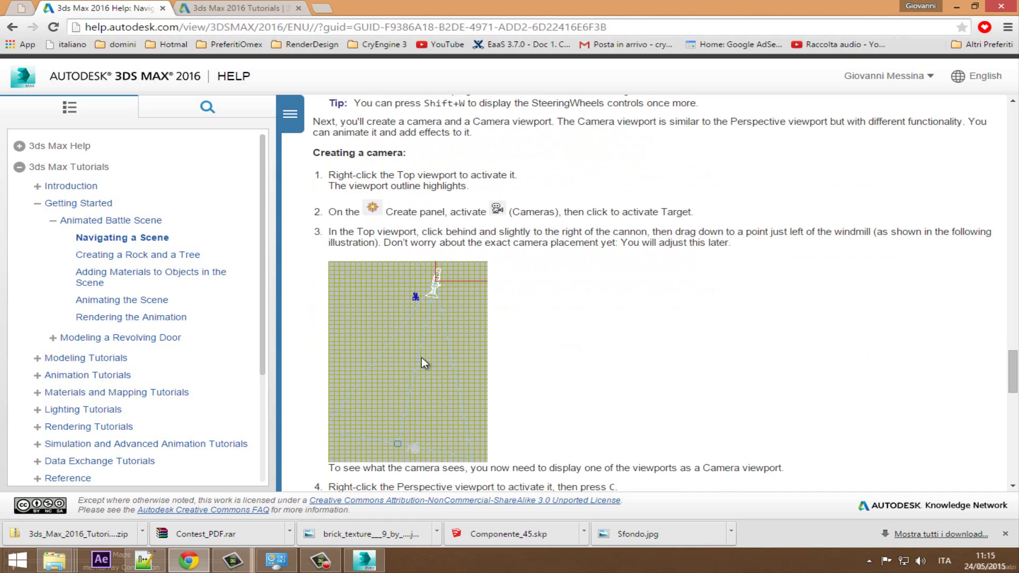
left_click_drag(315, 153, 412, 156)
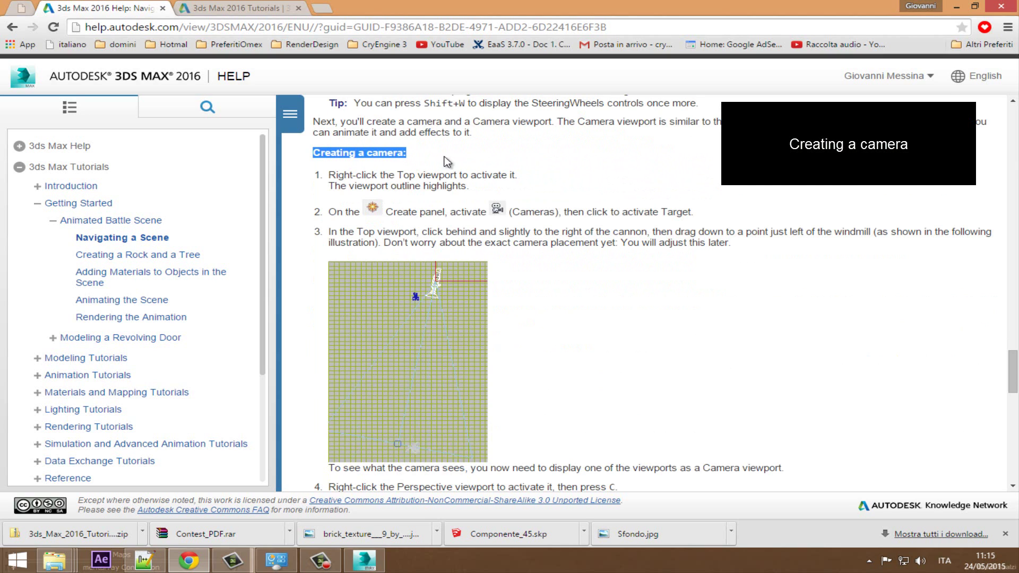
mouse_move(326, 175)
left_mouse_down()
mouse_move(524, 175)
mouse_move(533, 187)
left_mouse_up()
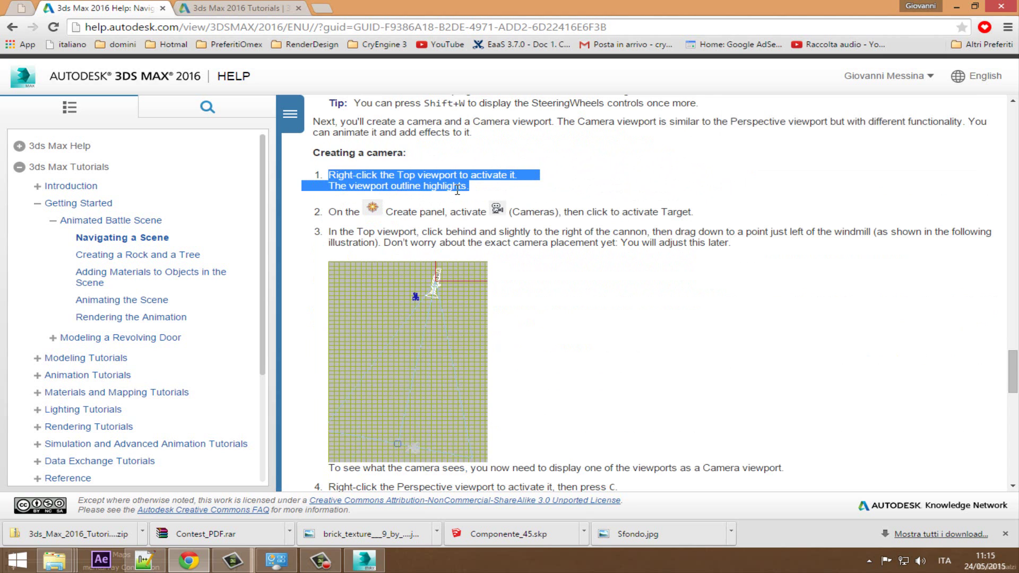
left_click(354, 564)
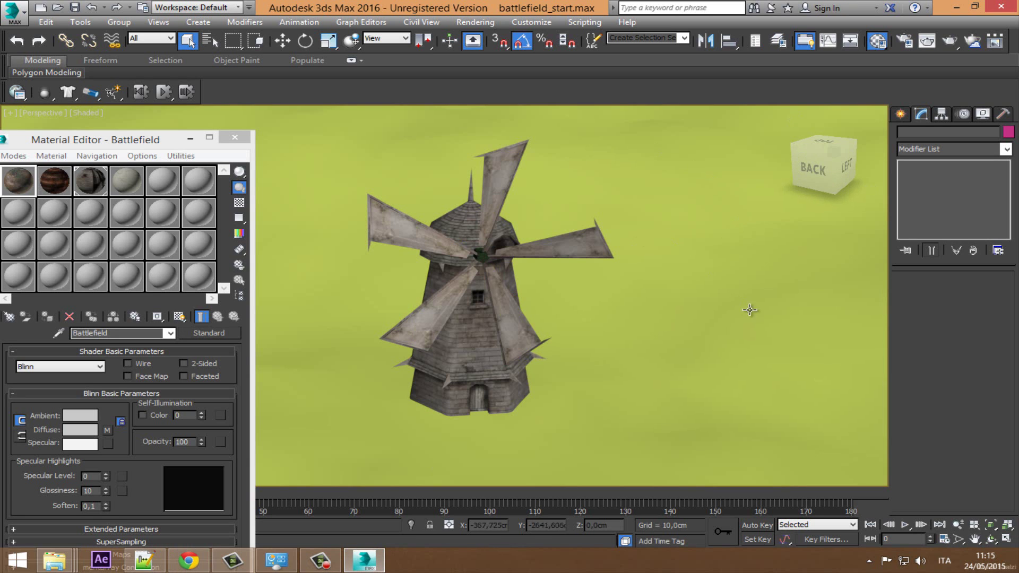
Restore the four-viewport layout, close the material editor and make the Top viewport active.
left_click(1007, 538)
left_click(234, 137)
right_click(206, 195)
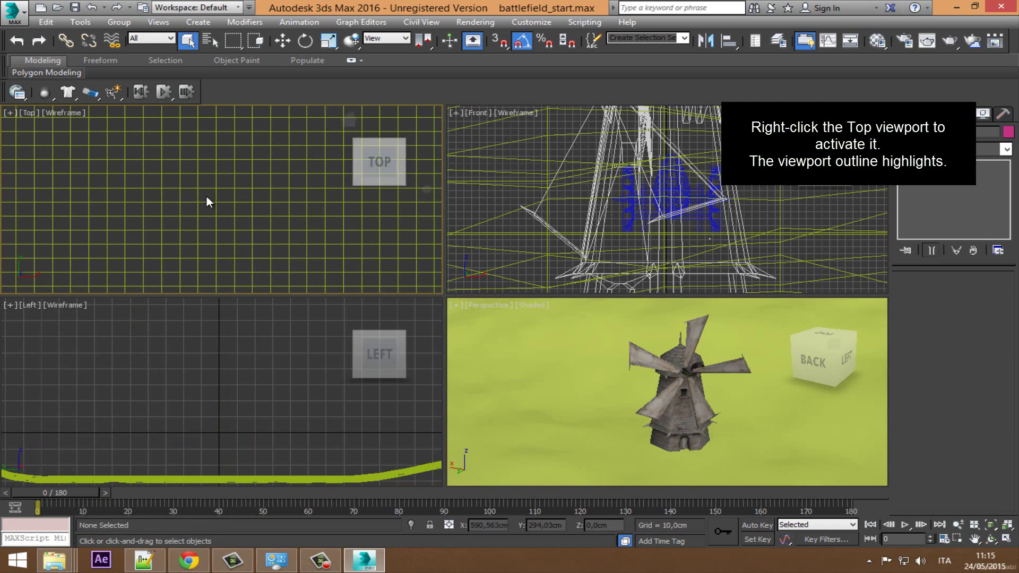
right_click(442, 260)
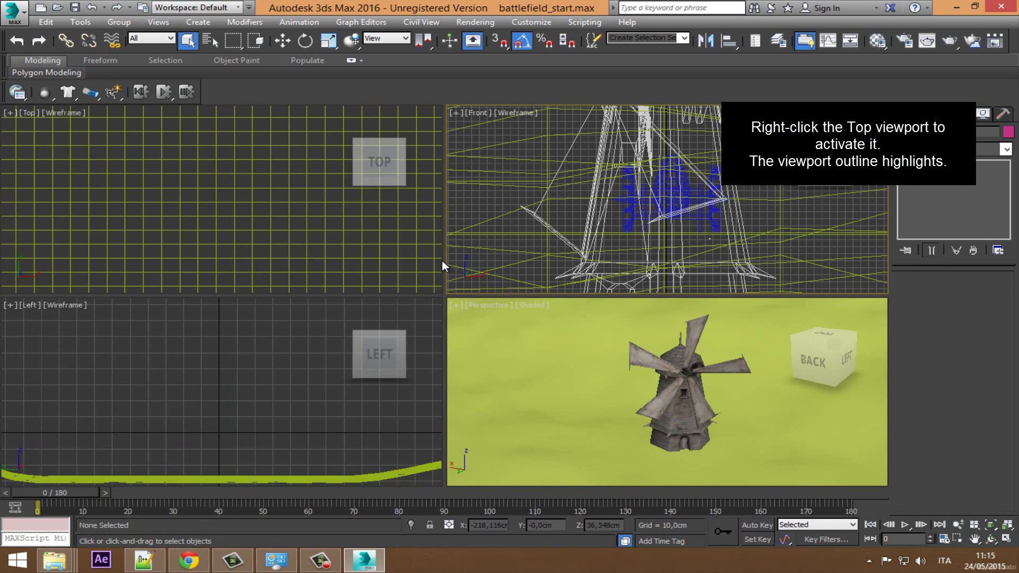
right_click(340, 366)
right_click(531, 361)
right_click(340, 191)
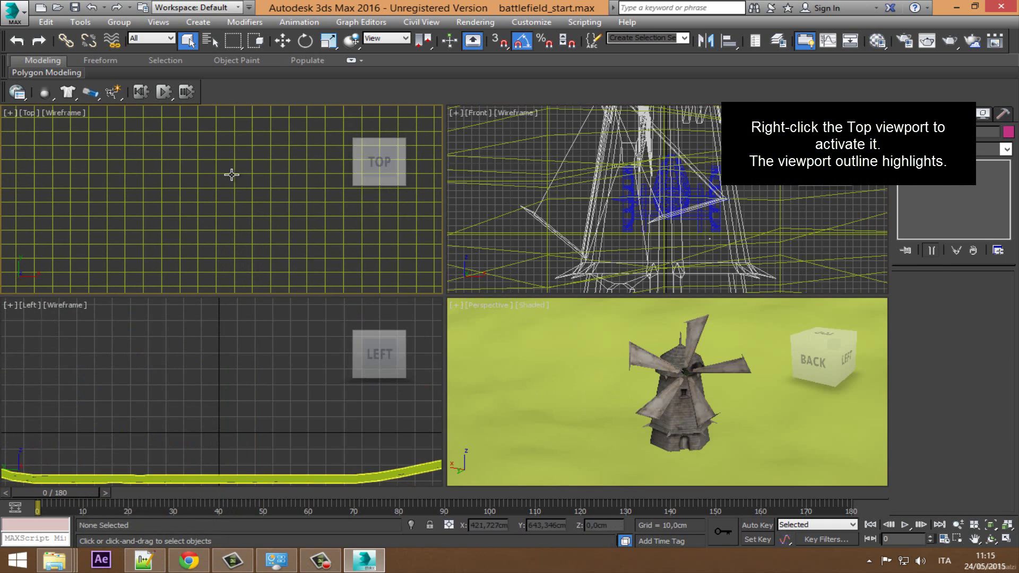
right_click(541, 187)
right_click(531, 361)
right_click(223, 329)
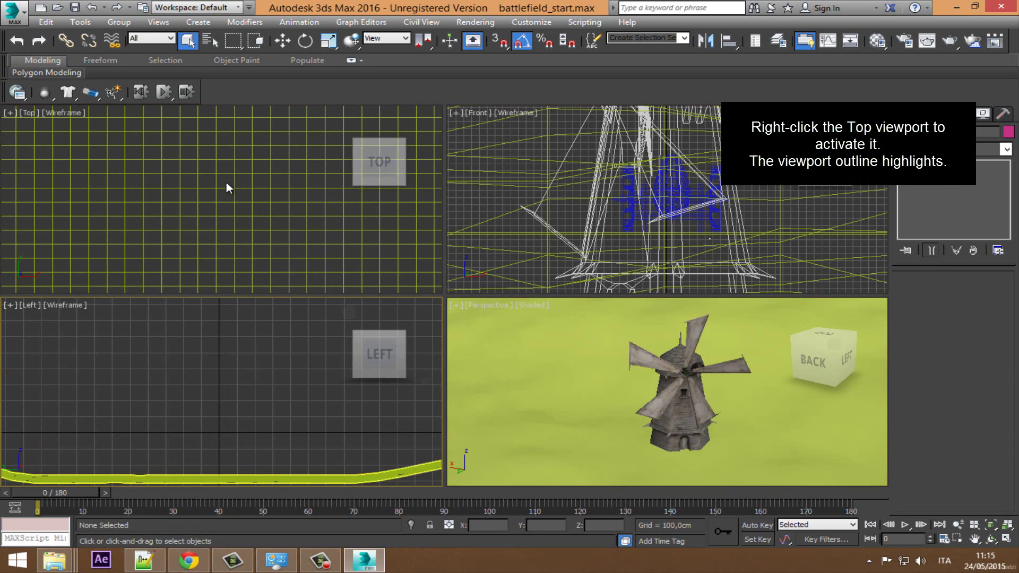
right_click(226, 183)
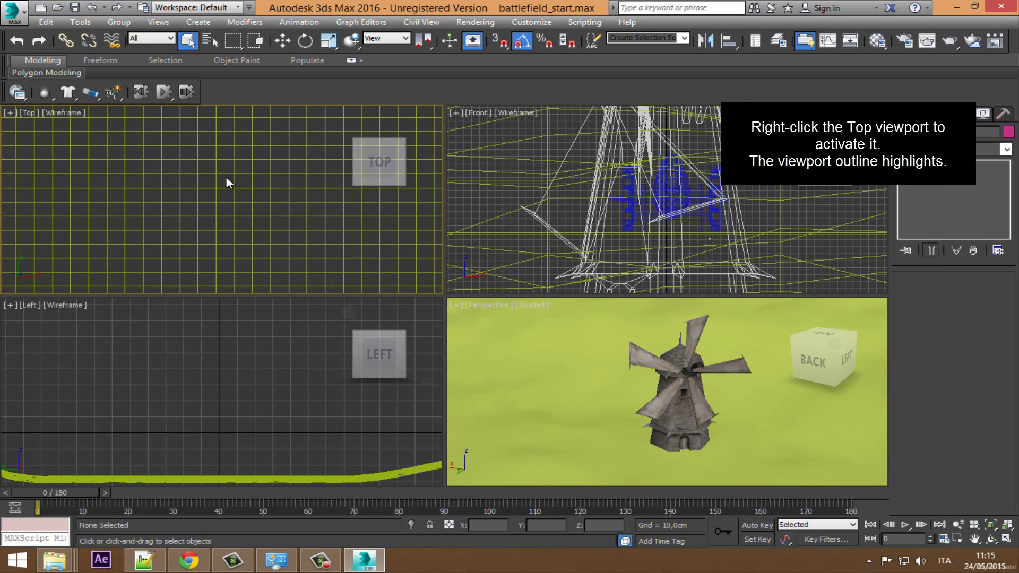
Maximize the Top viewport and zoom and pan until the windmill is centred.
left_click(1007, 539)
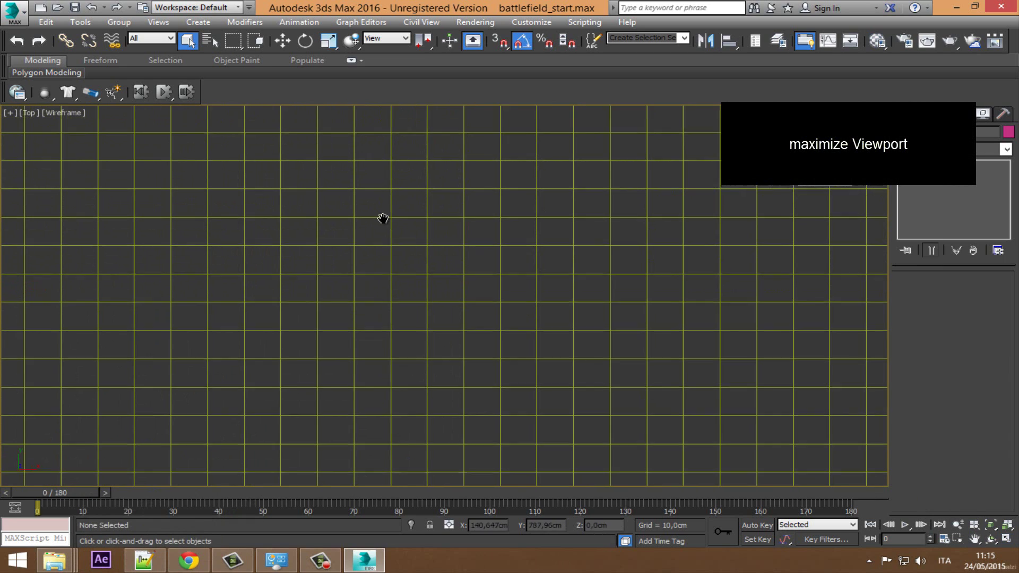
scroll(382, 219, "down", 3)
scroll(291, 263, "down", 2)
scroll(313, 300, "up", 1)
scroll(340, 340, "up", 2)
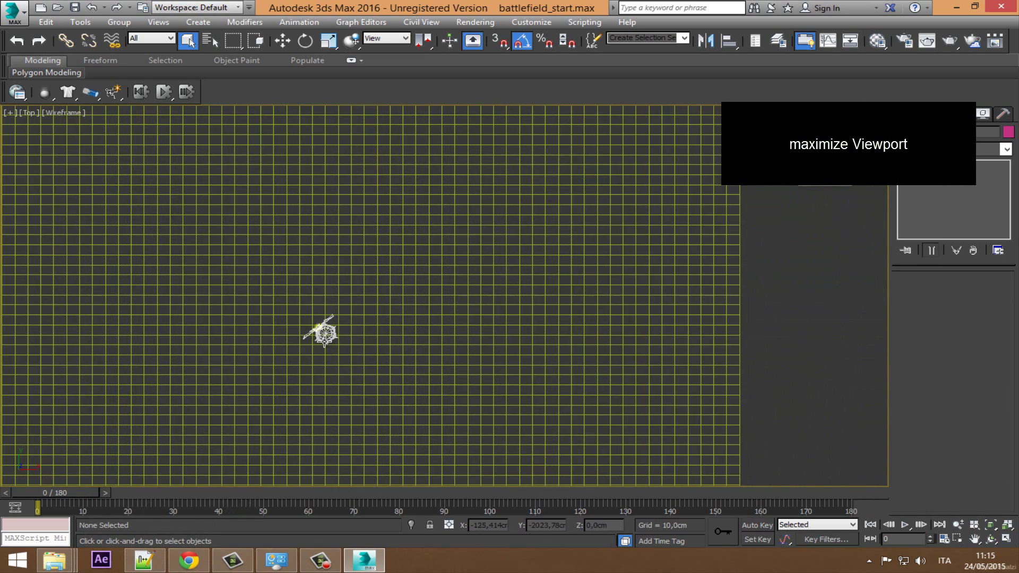
scroll(332, 333, "up", 3)
middle_click_drag(307, 322, 394, 316)
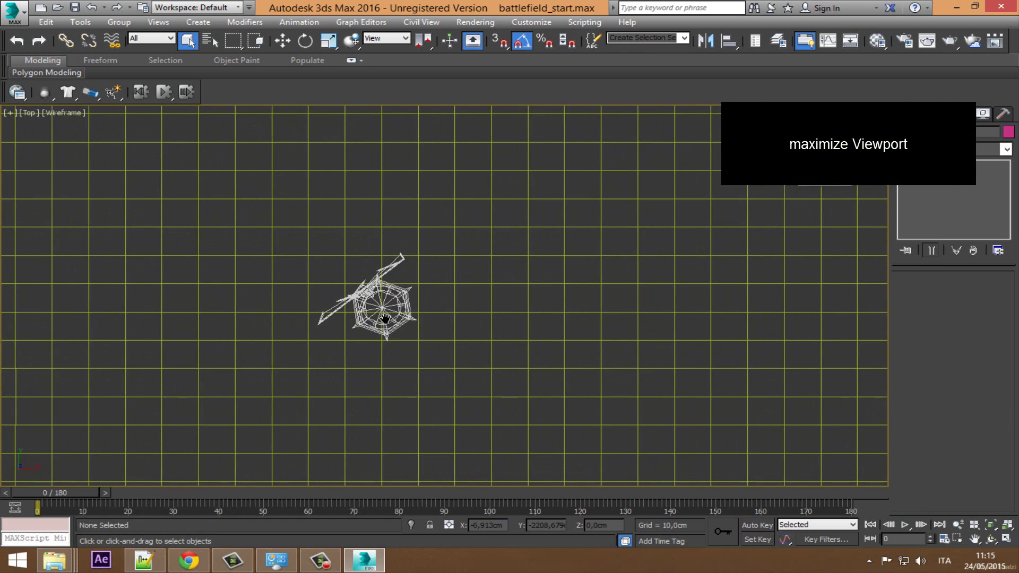
scroll(467, 313, "down", 5)
scroll(491, 345, "up", 6)
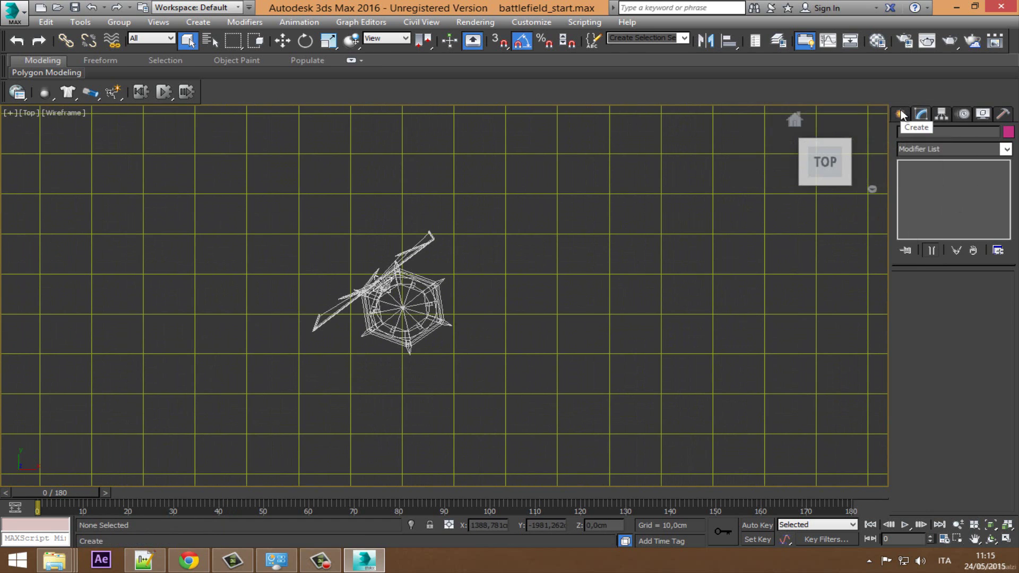
Create Target camera Camera001 in the Top view, dragged from lower right across the windmill.
left_click(905, 114)
left_click(955, 135)
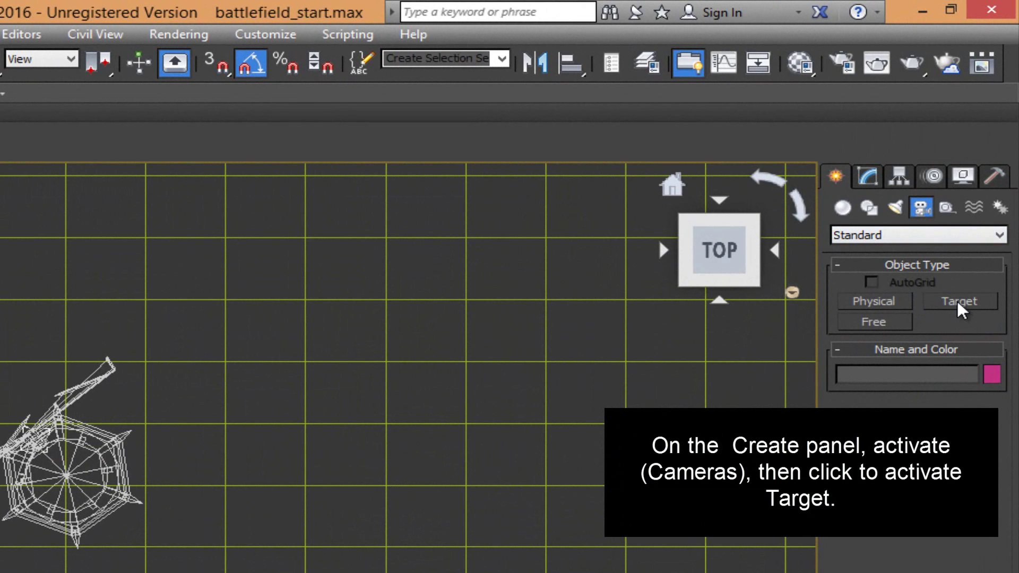
left_click(959, 303)
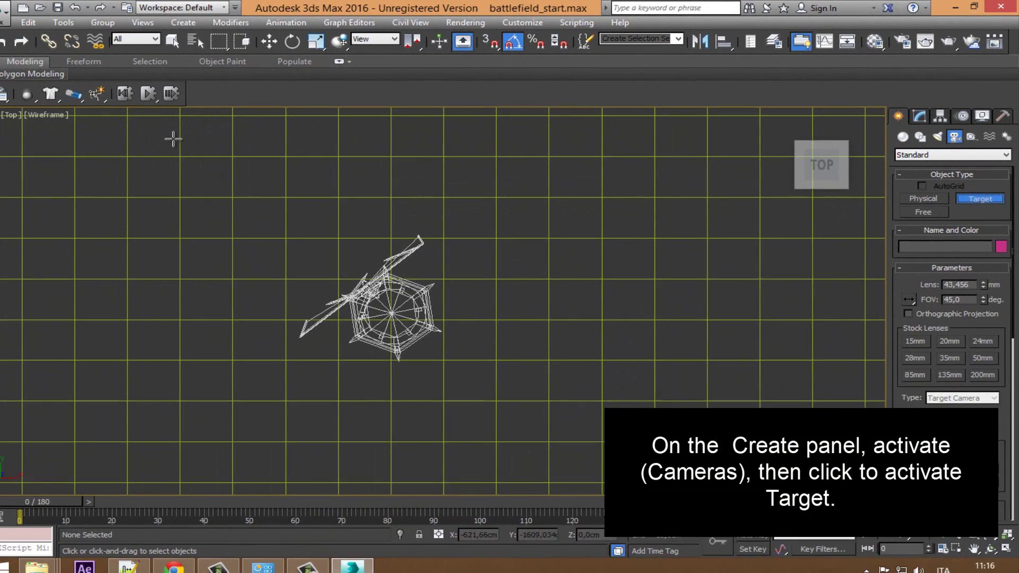
mouse_move(642, 406)
left_mouse_down()
mouse_move(454, 307)
mouse_move(214, 210)
mouse_move(208, 187)
left_mouse_up()
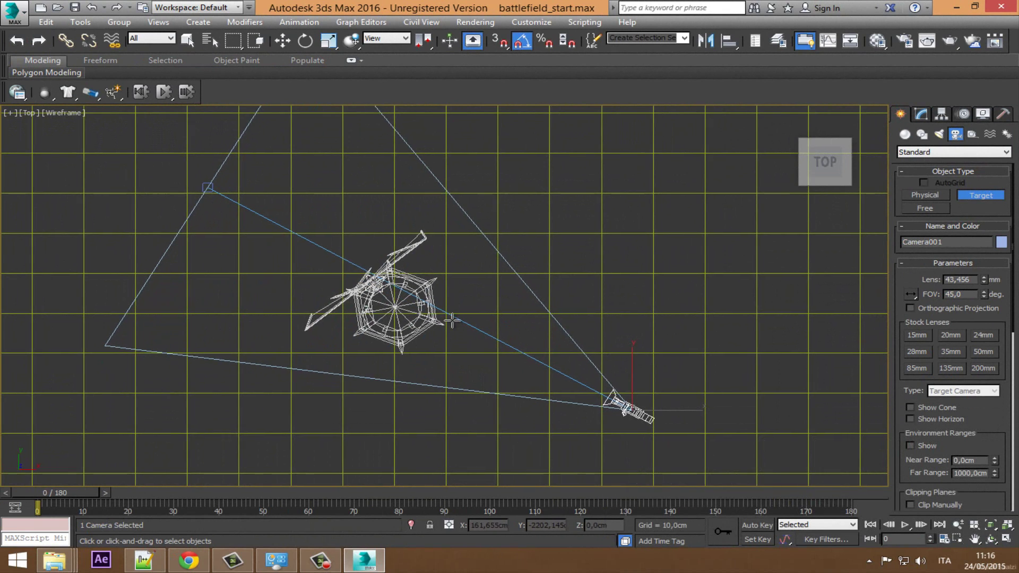
scroll(451, 321, "down", 2)
scroll(451, 321, "down", 2)
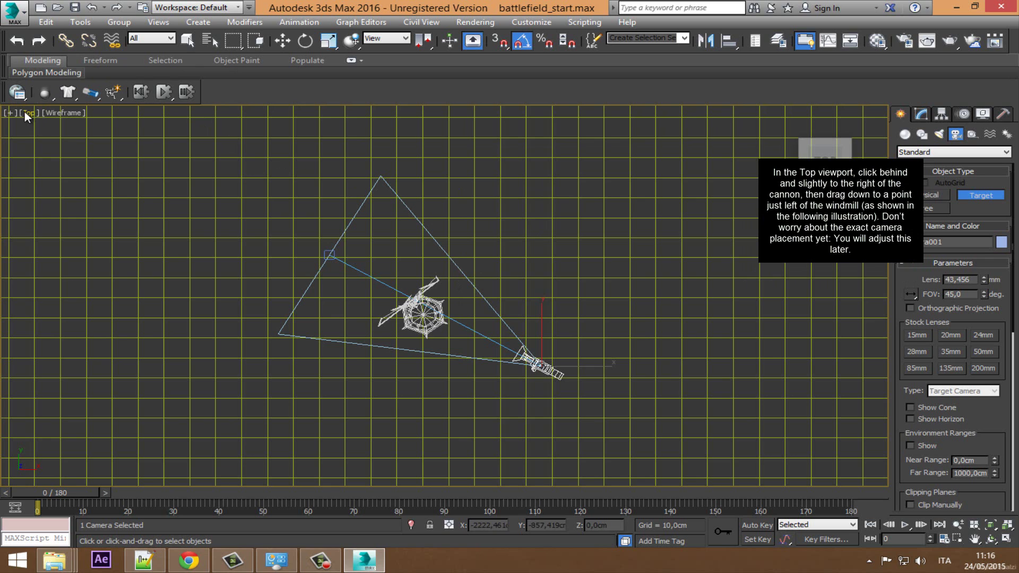
Restore the four-viewport layout and switch the Perspective viewport to Camera001.
left_click(1007, 542)
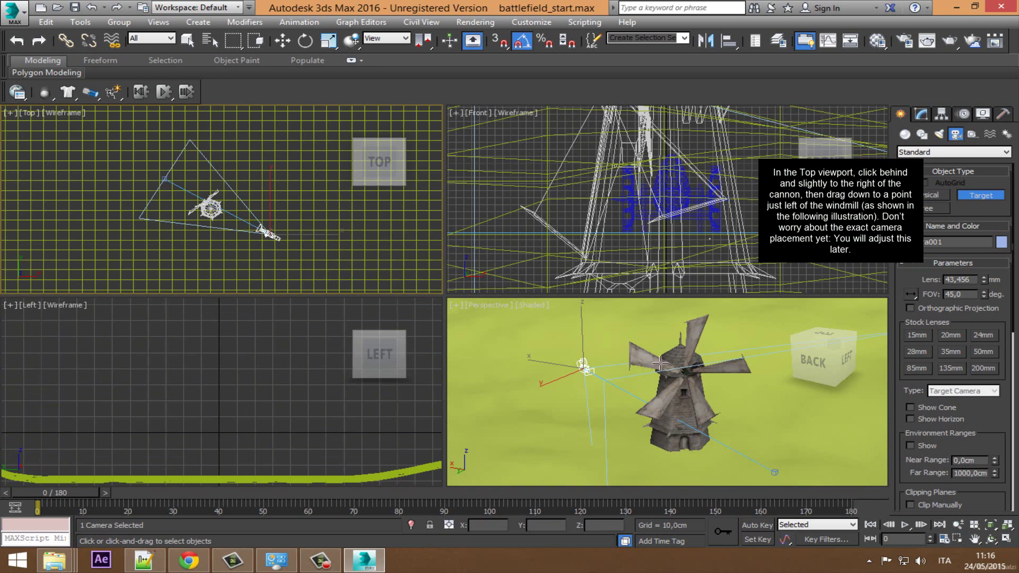
left_click(504, 313)
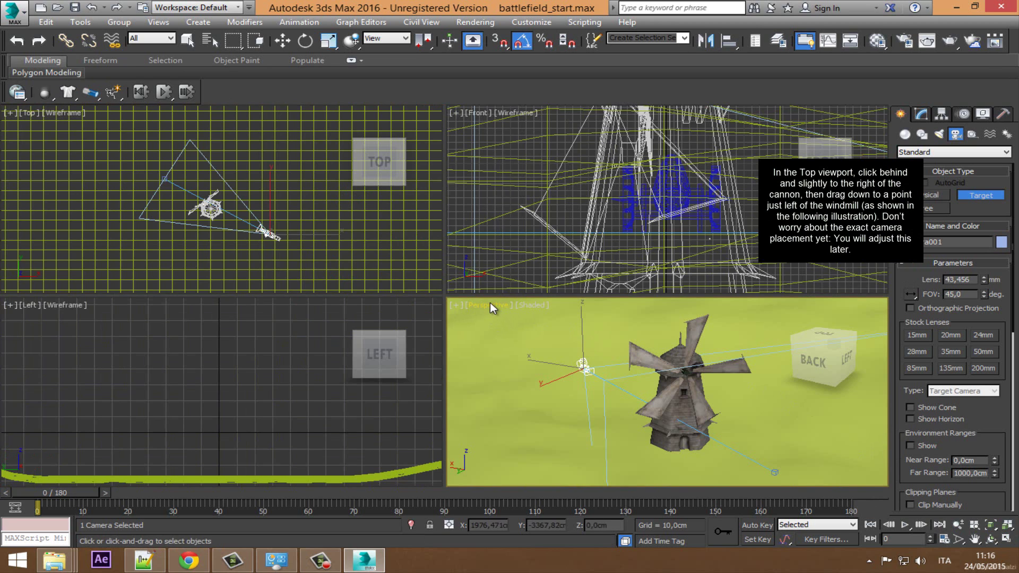
left_click(492, 305)
mouse_move(557, 55)
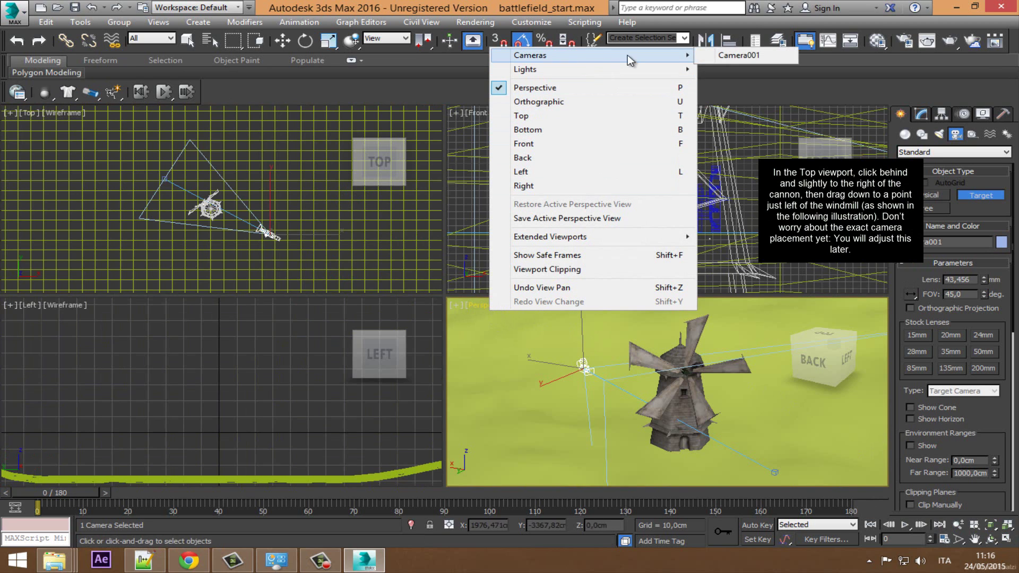
left_click(731, 55)
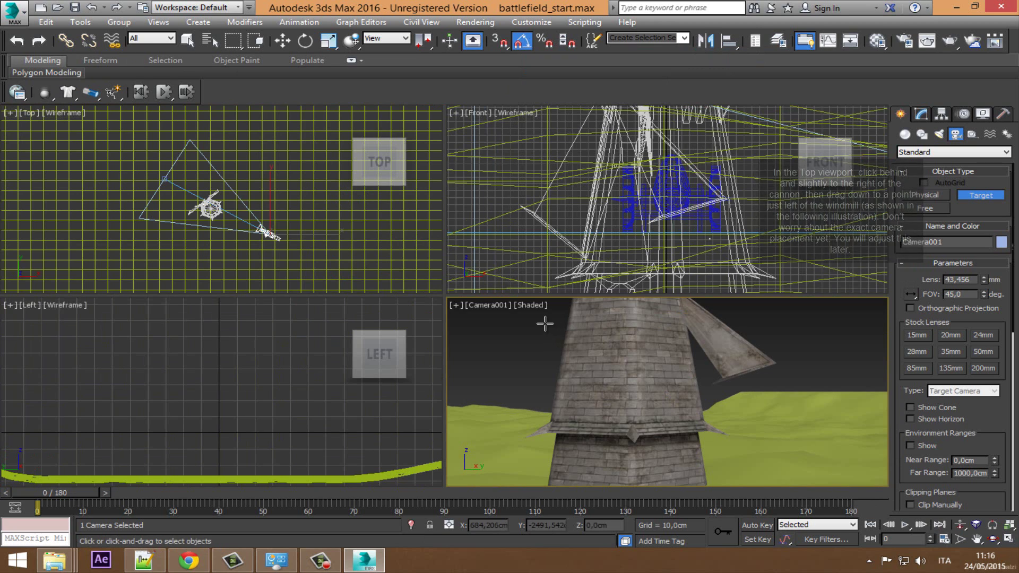
Return that viewport to Perspective and readjust its zoom.
left_click(492, 304)
left_click(569, 60)
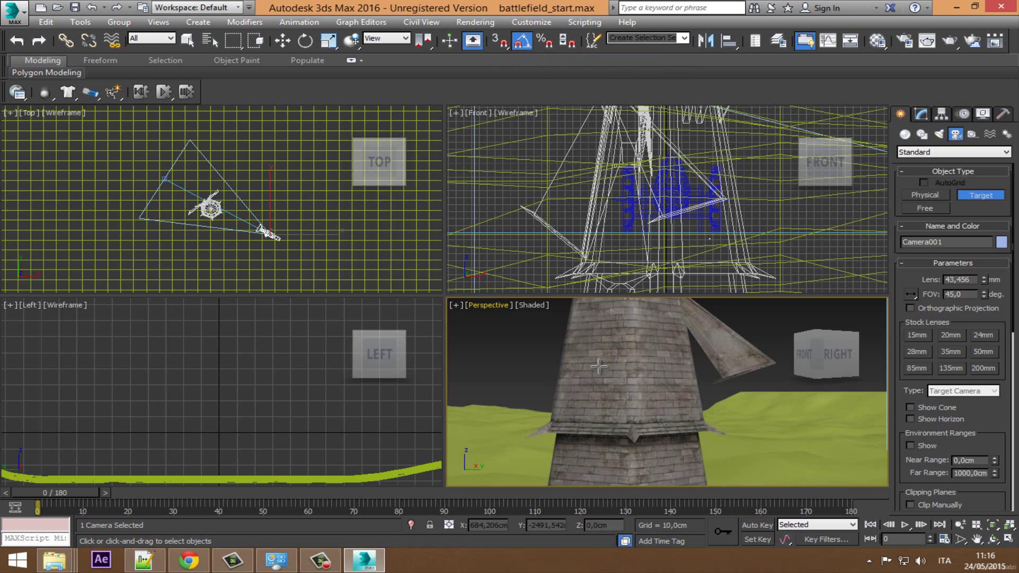
scroll(633, 427, "down", 10)
scroll(611, 371, "up", 4)
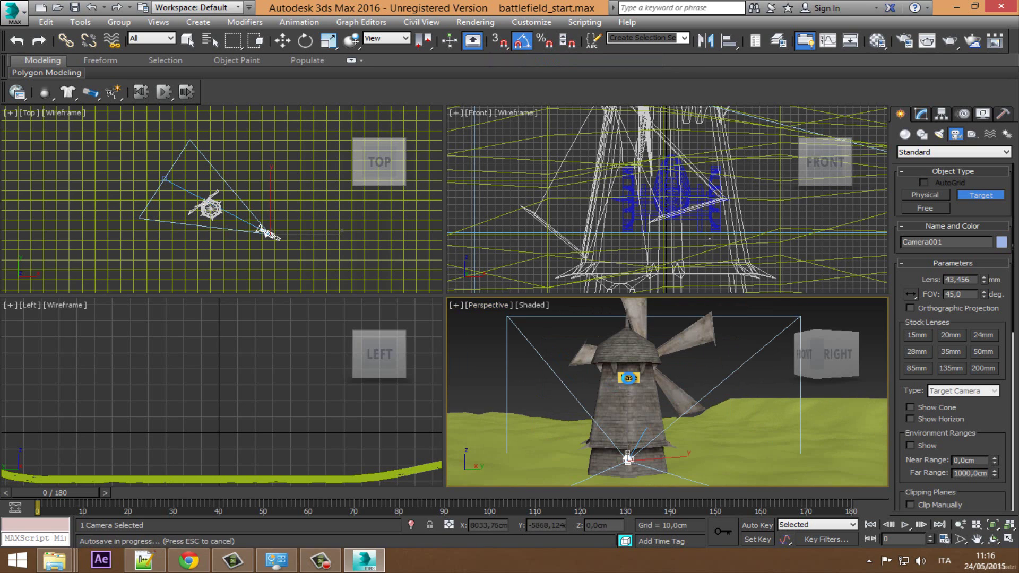
Use Select and Move to drag Camera001 to the right in the Top view.
right_click(203, 194)
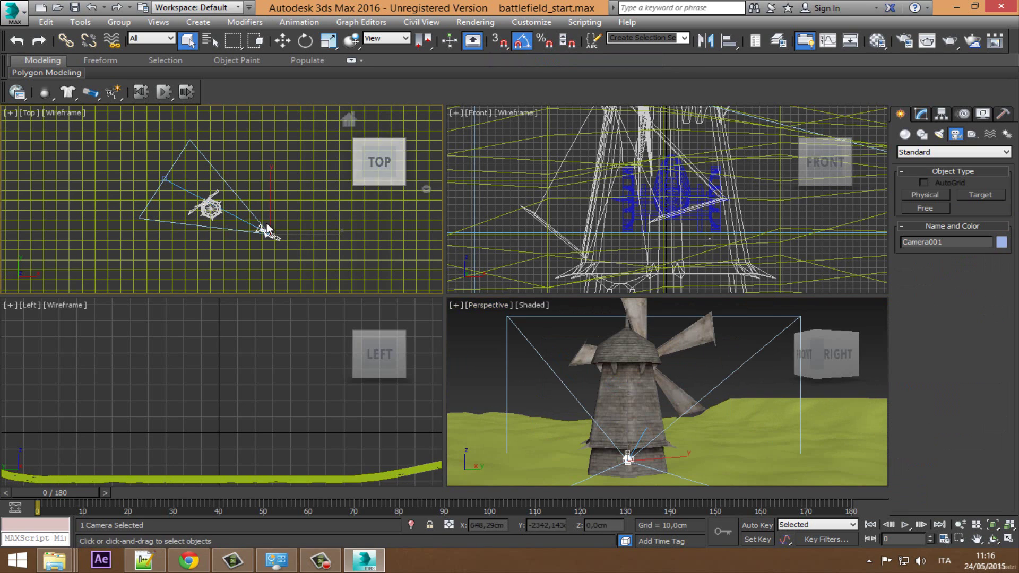
right_click(264, 222)
left_click(281, 237)
left_click_drag(294, 222, 339, 203)
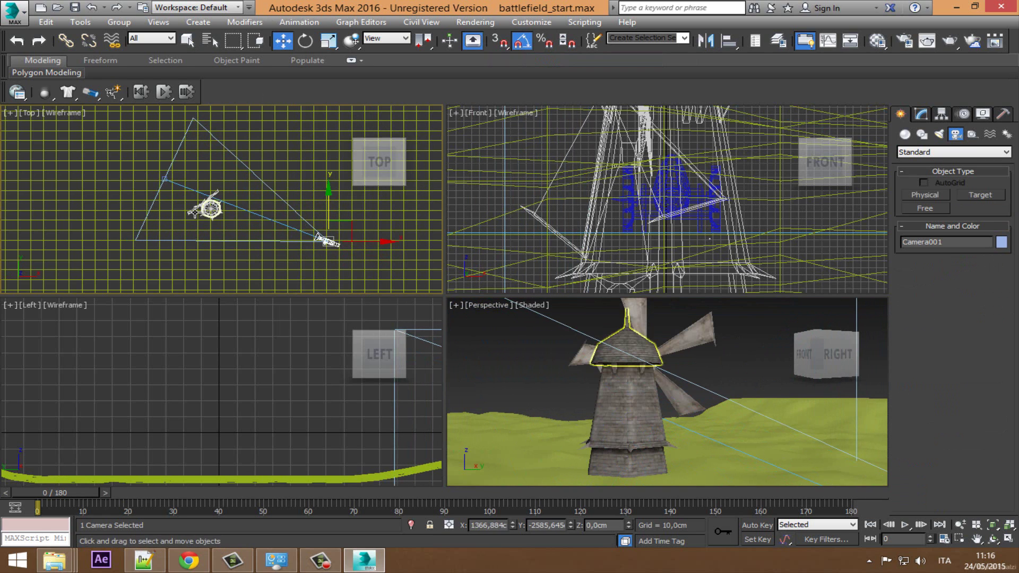
right_click(483, 342)
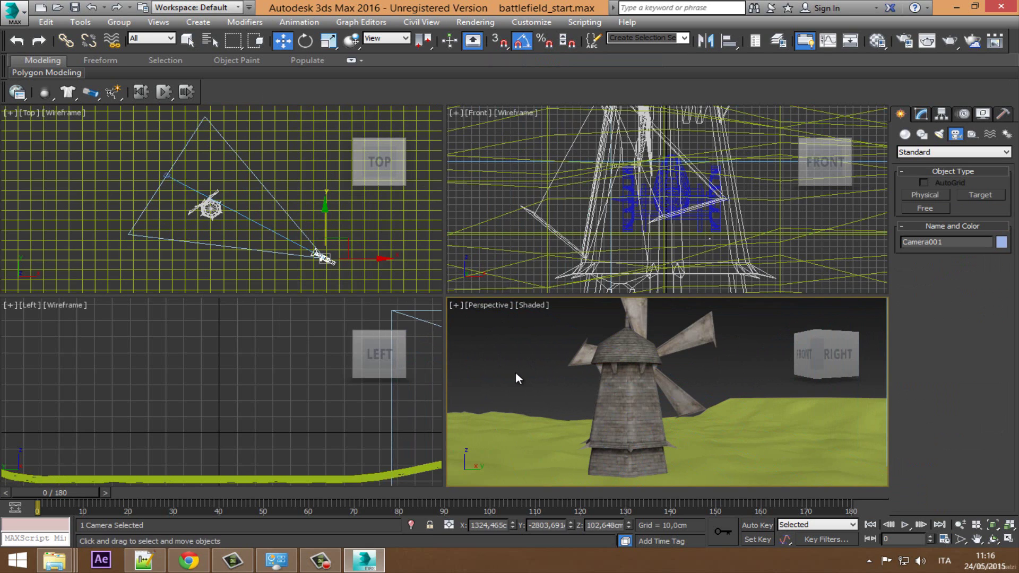
left_click(492, 306)
mouse_move(531, 55)
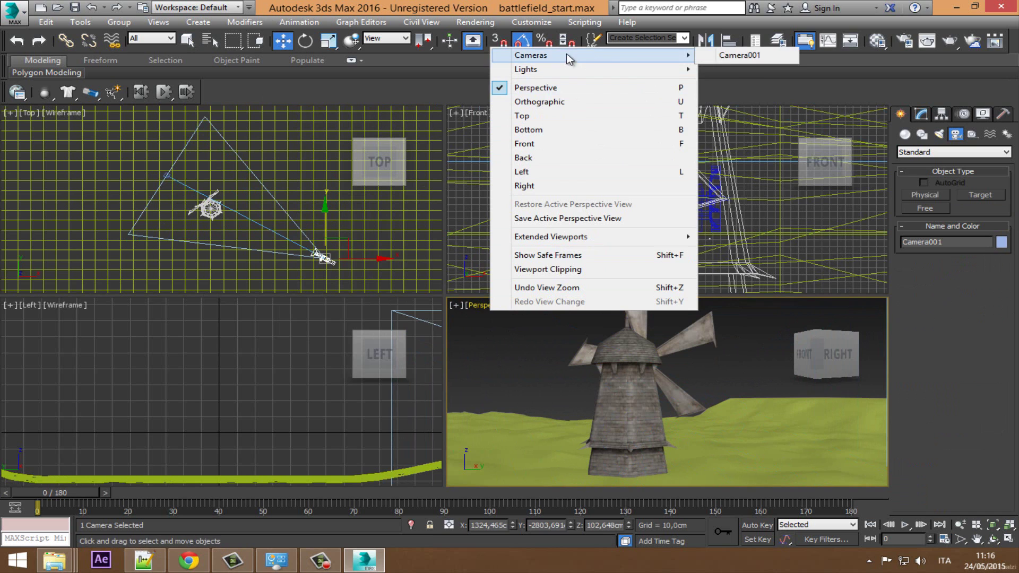
Look through Camera001 and orbit it around the windmill to a new angle.
left_click(782, 60)
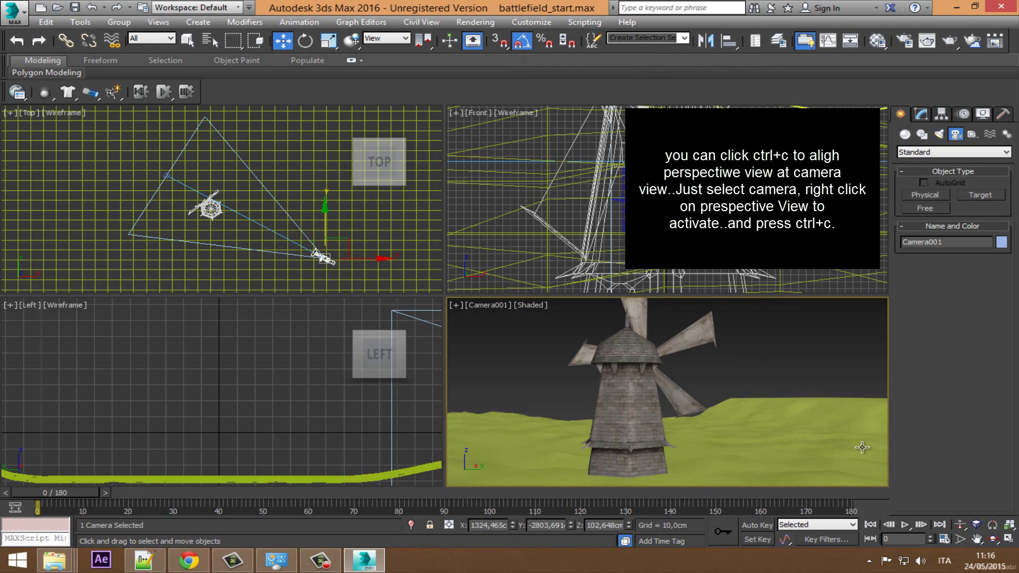
left_click(992, 538)
left_click_drag(626, 404, 940, 513)
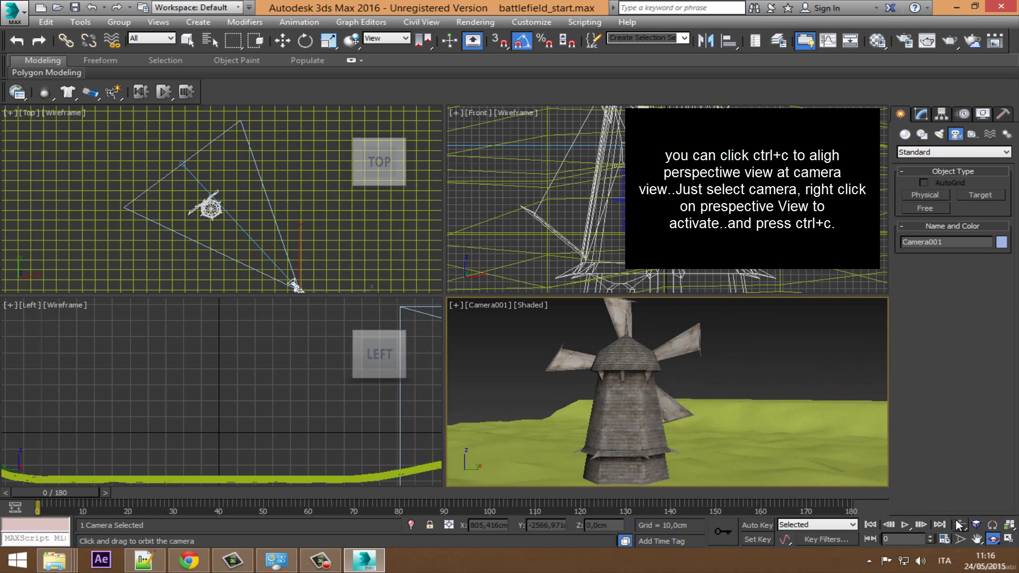
right_click(627, 365)
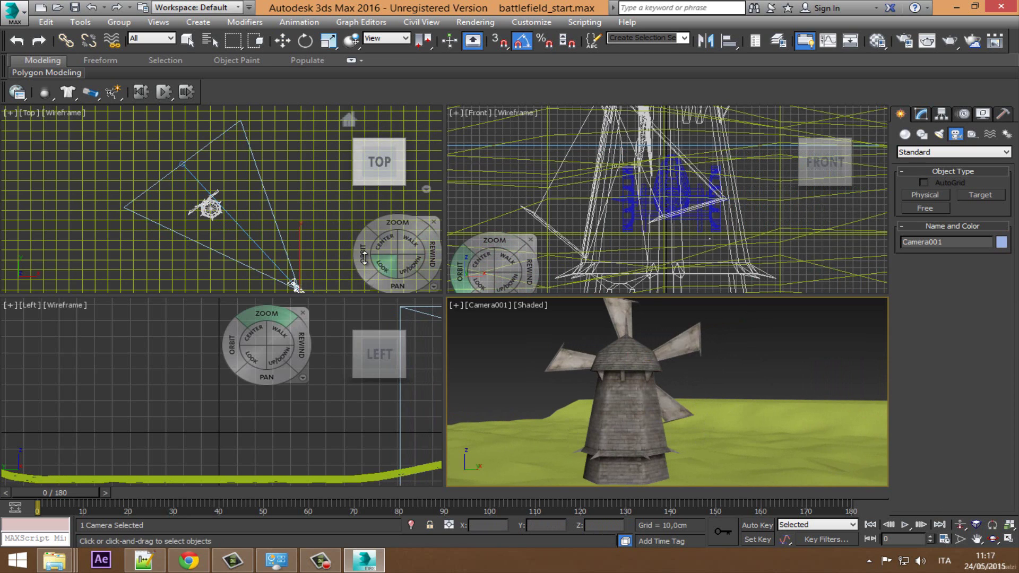
key("w")
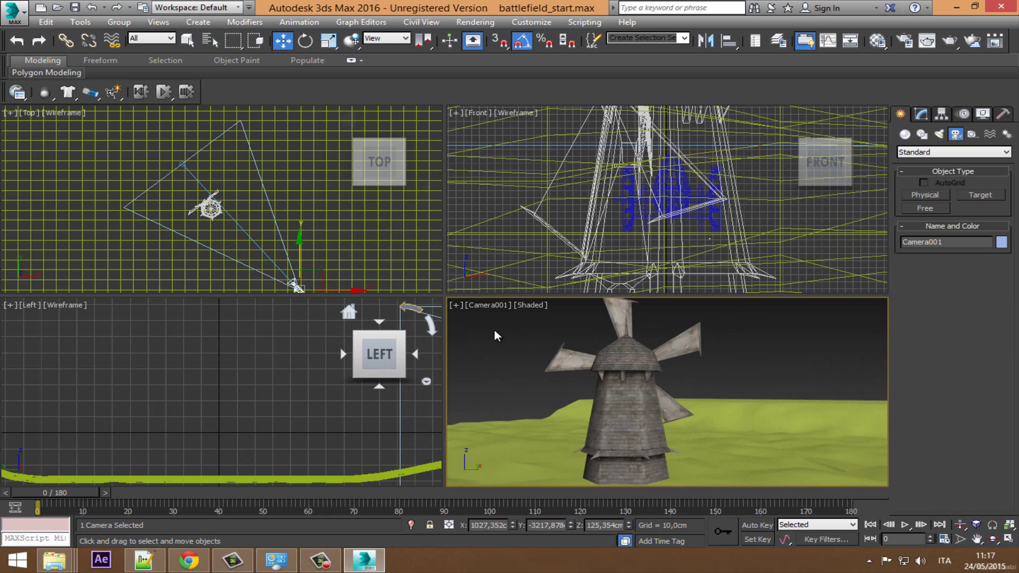
Switch that viewport from Camera001 back to Perspective.
left_click(483, 310)
left_click(531, 60)
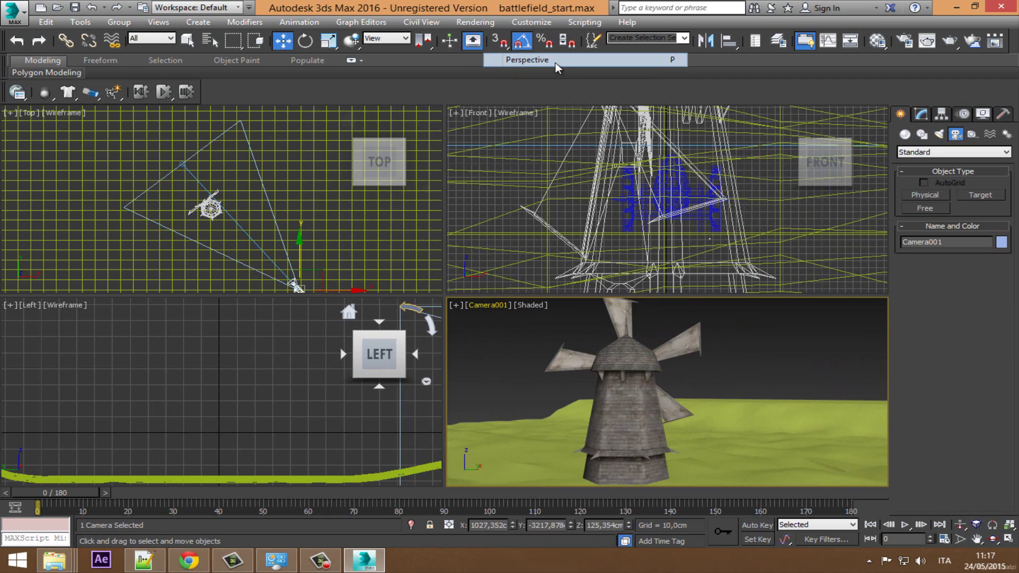
right_click(519, 350)
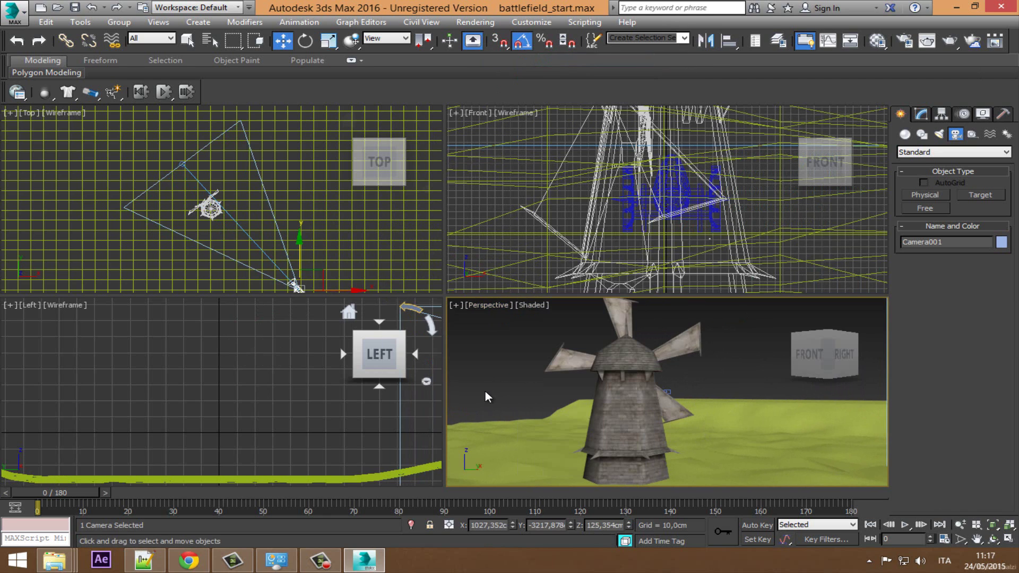
Orbit and rewind the Perspective view around the windmill with SteeringWheels.
key("shift+w")
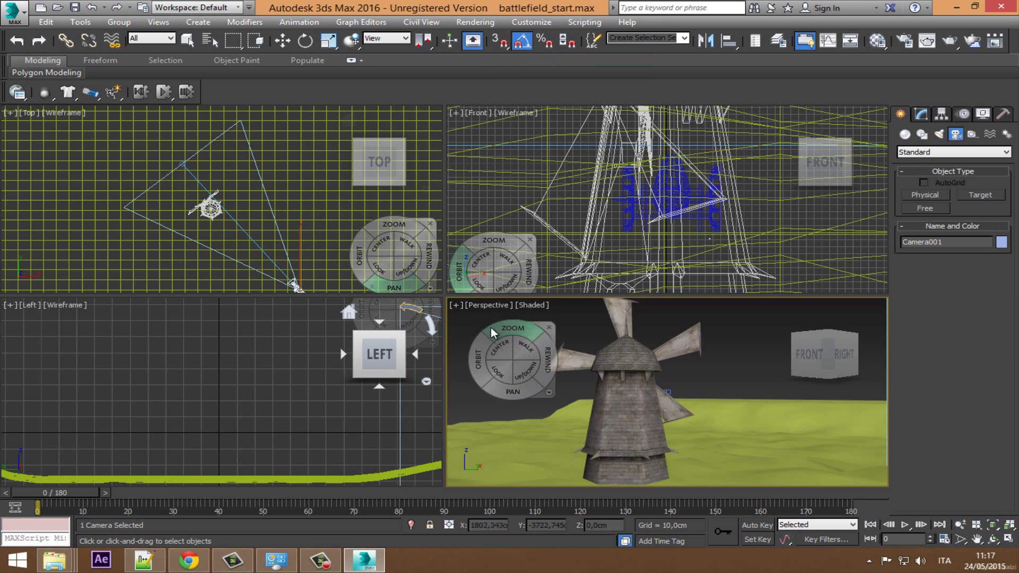
left_click_drag(476, 356, 498, 363)
left_click_drag(567, 363, 518, 370)
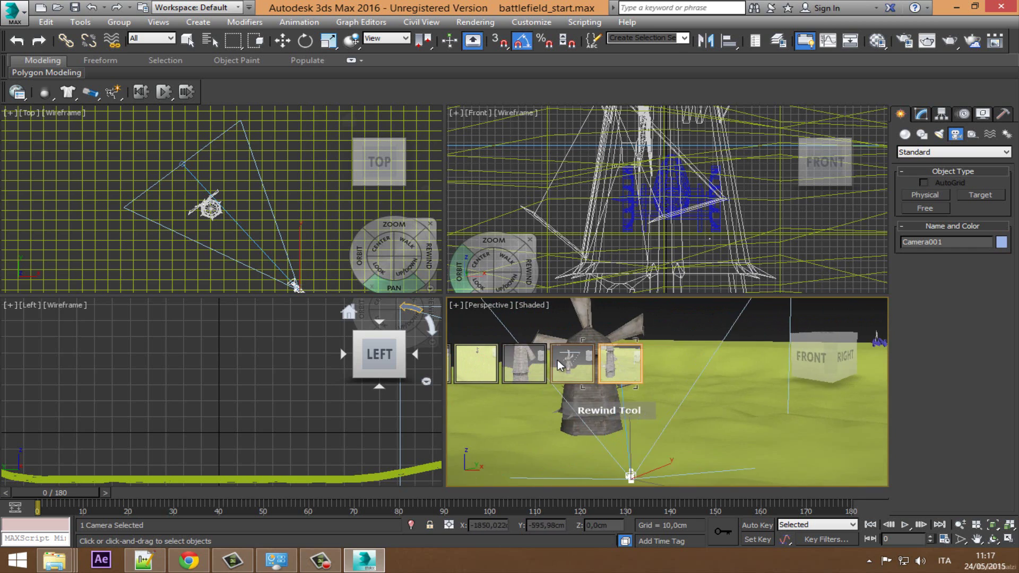
left_click_drag(517, 364, 642, 382)
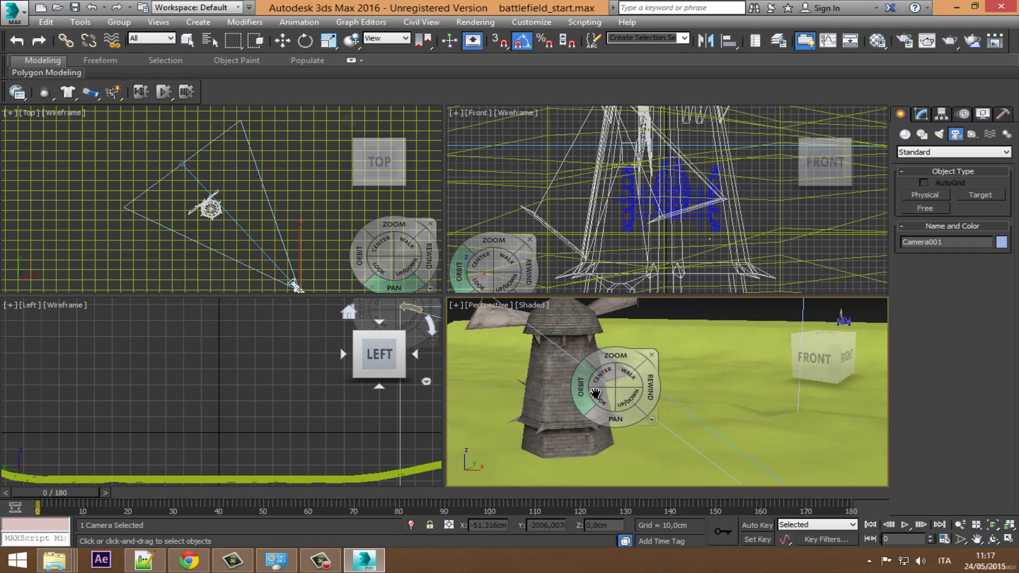
Set that viewport to Cameras > Camera001 and hide the SteeringWheels.
left_click(496, 308)
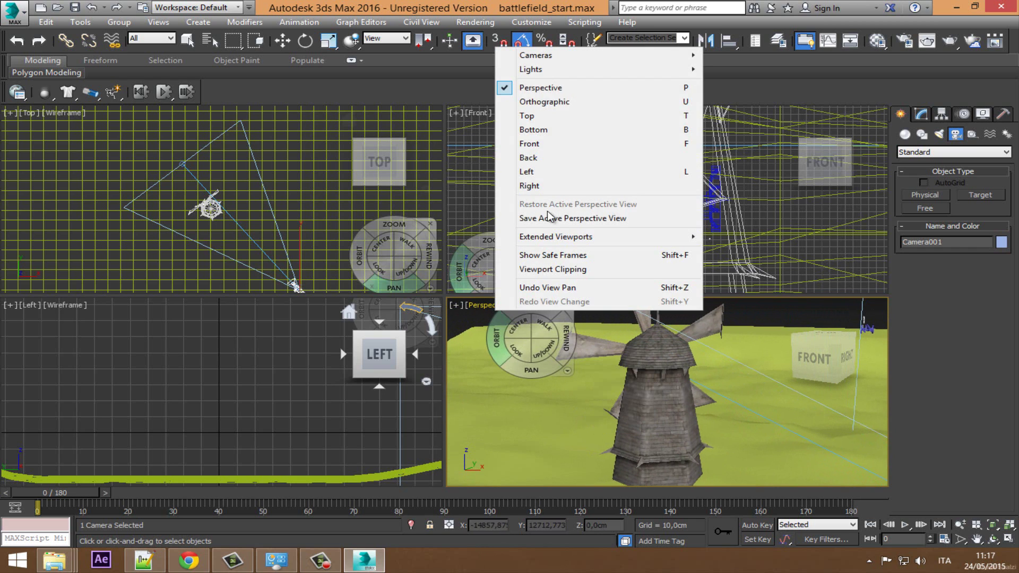
mouse_move(536, 55)
left_click(775, 56)
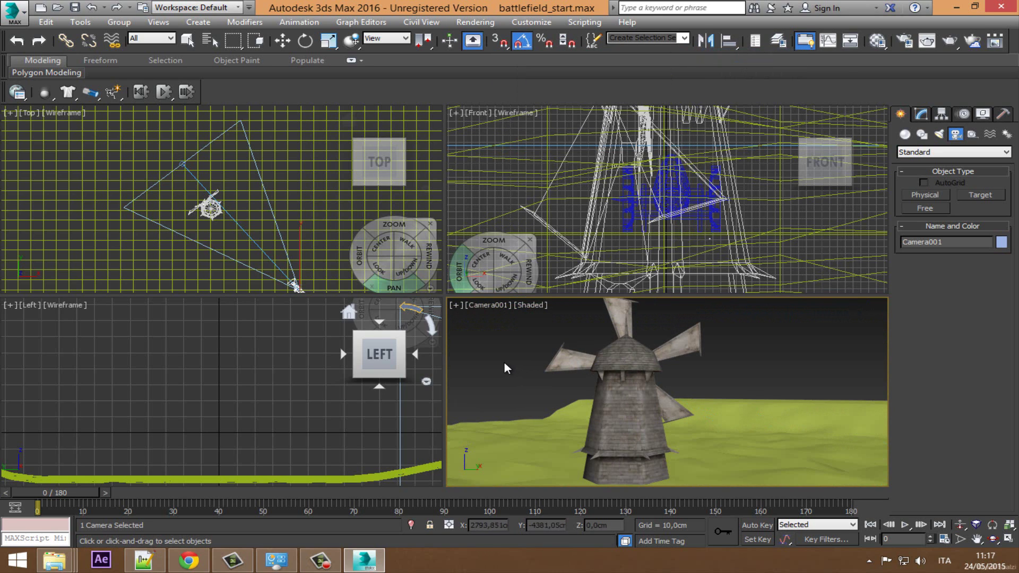
key("w")
key("shift+w")
key("w")
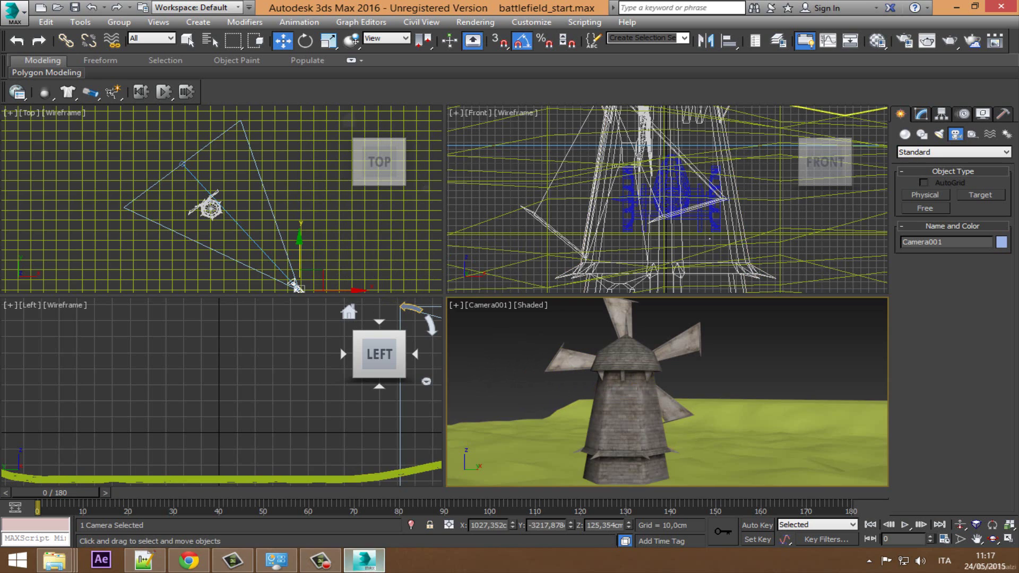
Scroll the Help page down to step 7's cannon illustration, then return to 3ds Max.
left_click(364, 567)
scroll(487, 371, "down", 3)
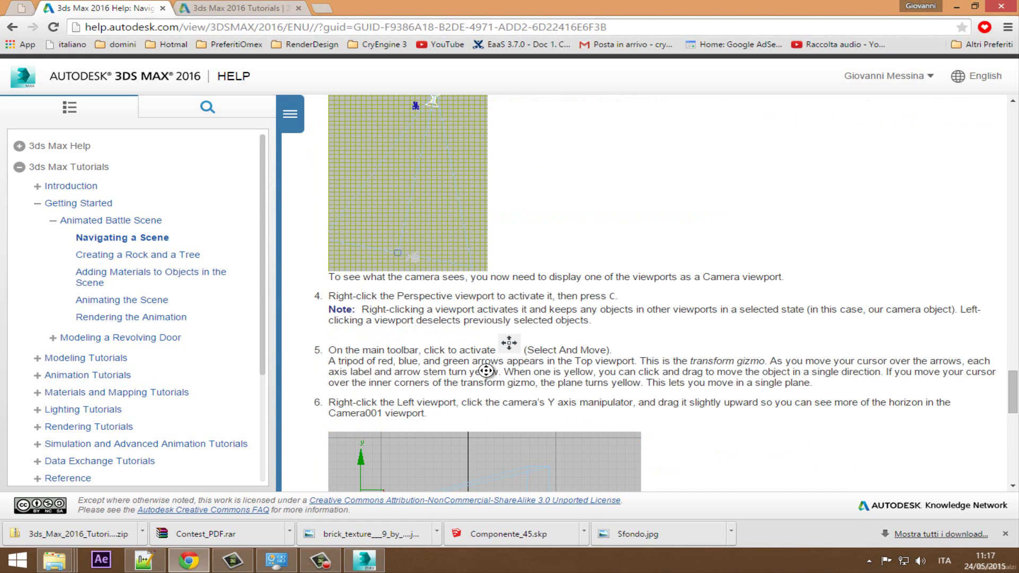
scroll(486, 372, "down", 2)
scroll(486, 372, "down", 4)
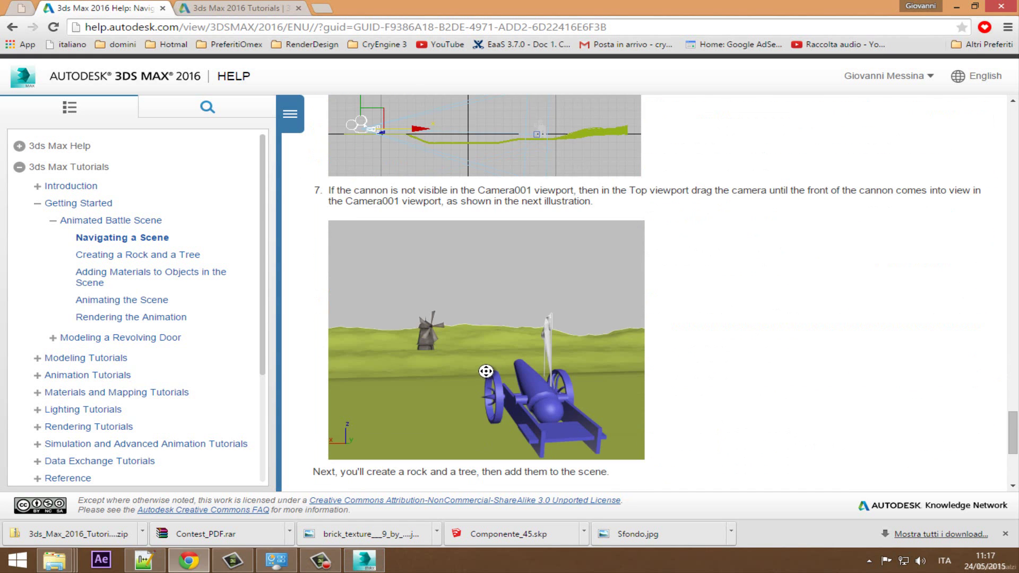
scroll(486, 372, "down", 1)
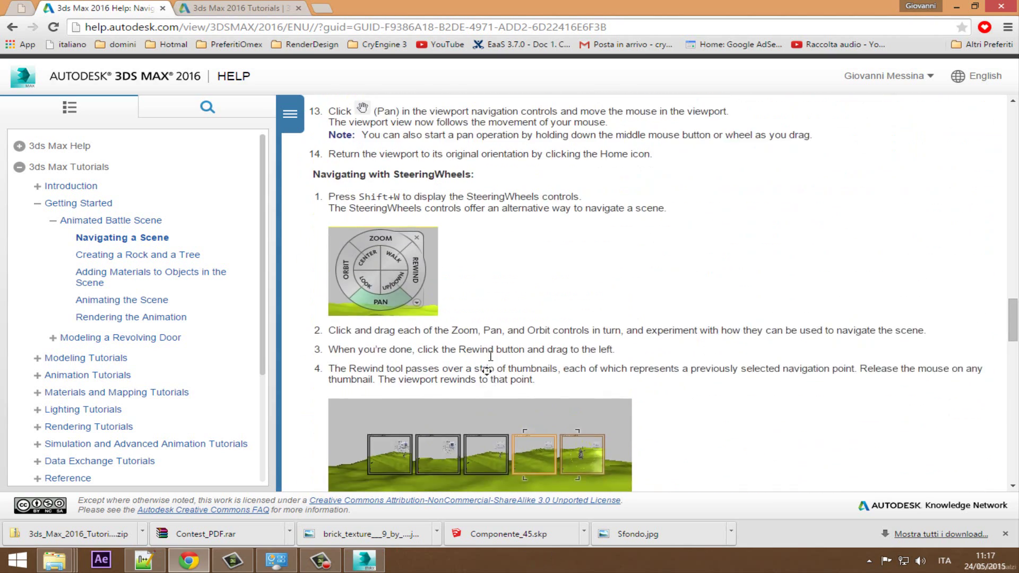
scroll(499, 399, "down", 5)
scroll(611, 402, "down", 6)
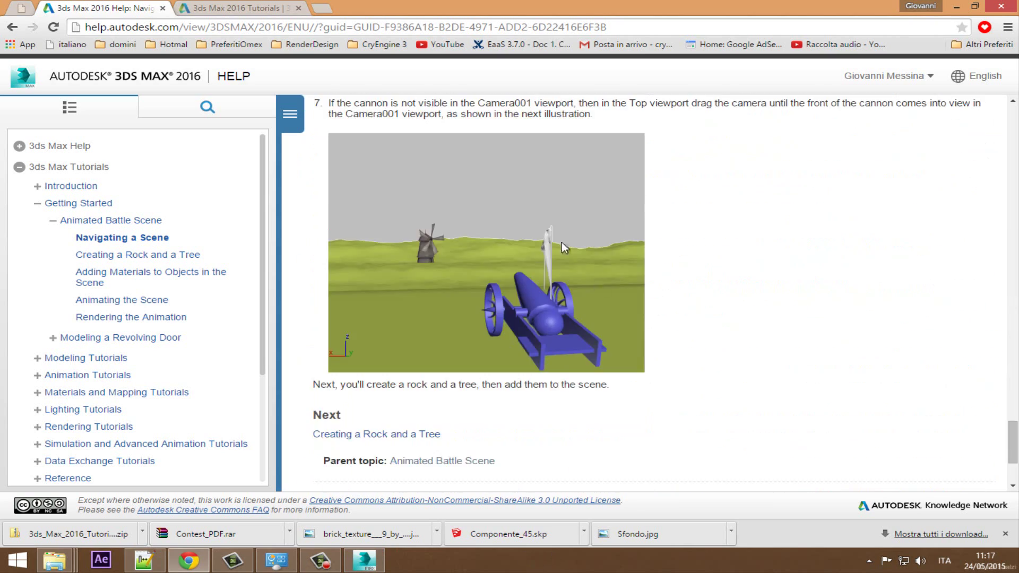
scroll(447, 159, "up", 1)
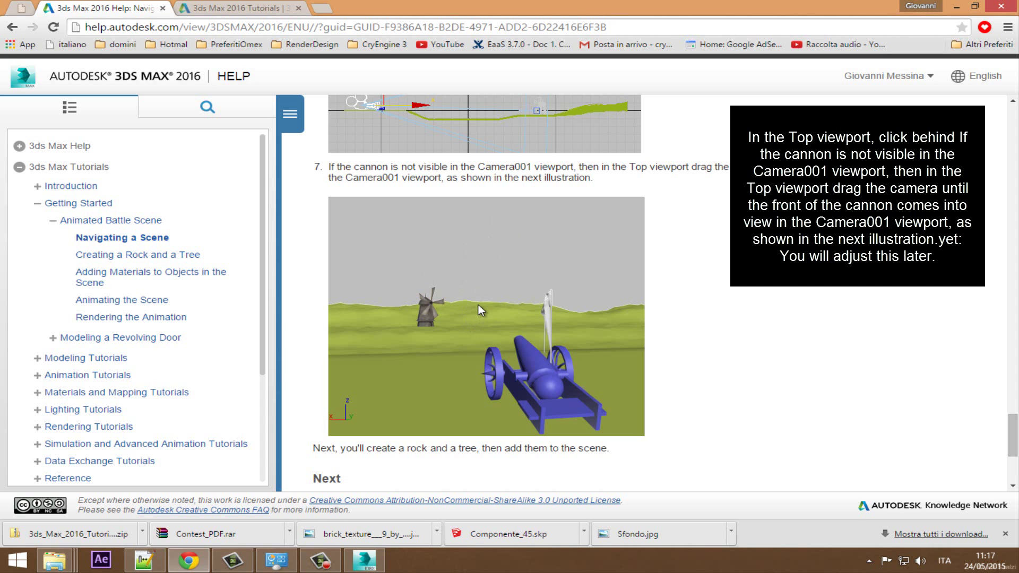
left_click(364, 560)
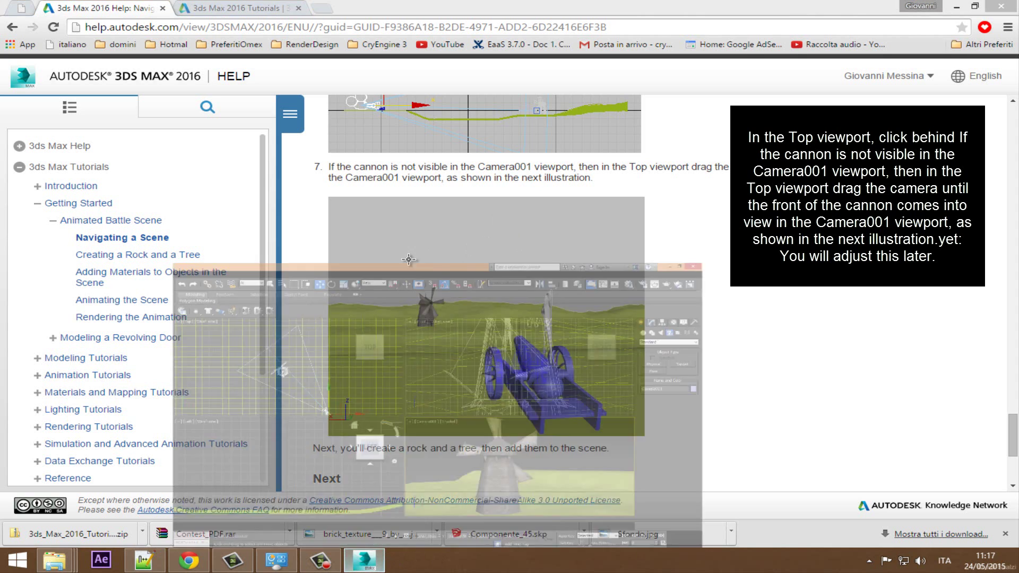
Change the Camera001 viewport to Perspective and maximize it.
scroll(233, 196, "down", 10)
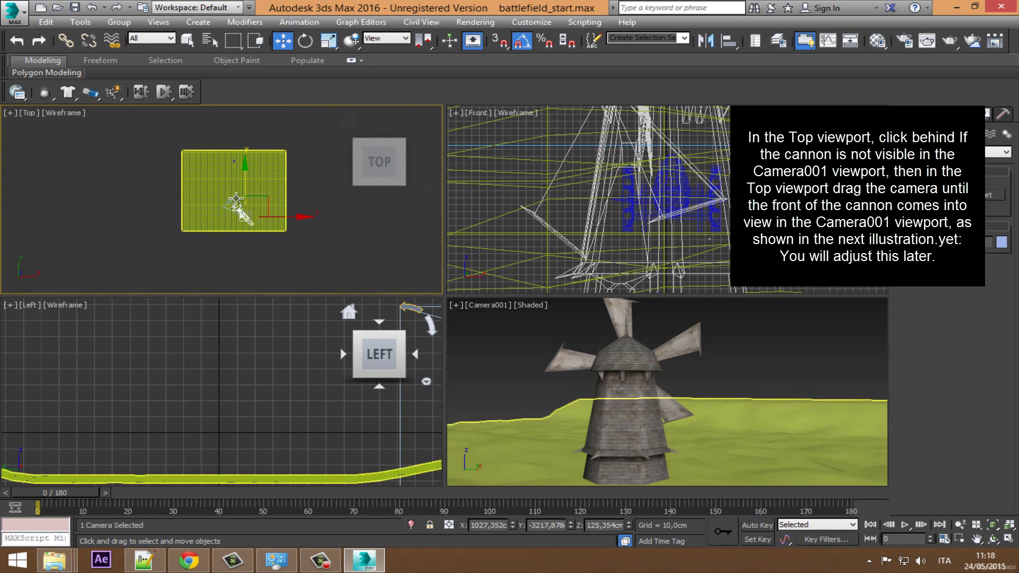
scroll(226, 182, "down", 3)
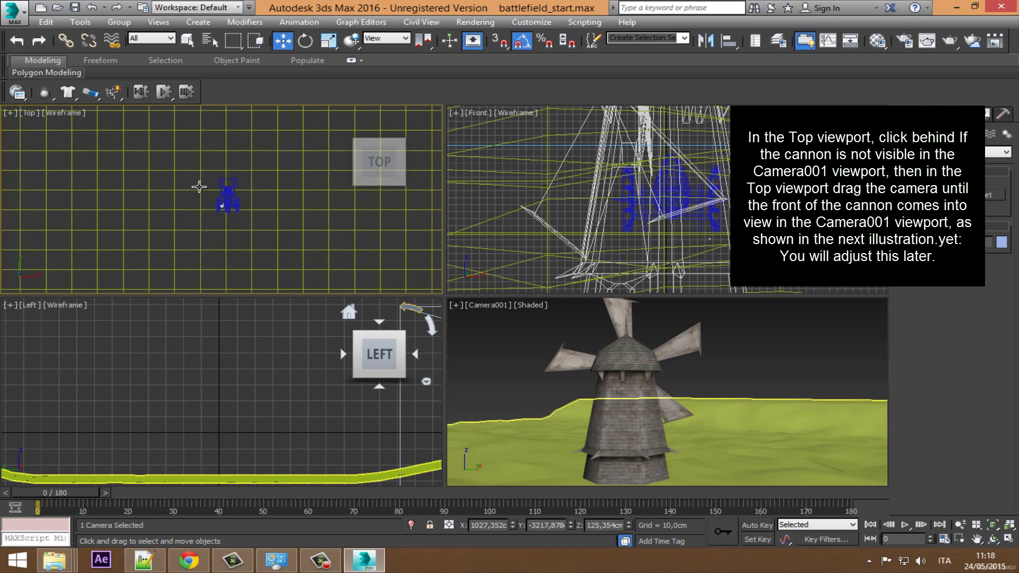
scroll(226, 182, "down", 3)
middle_click(781, 422)
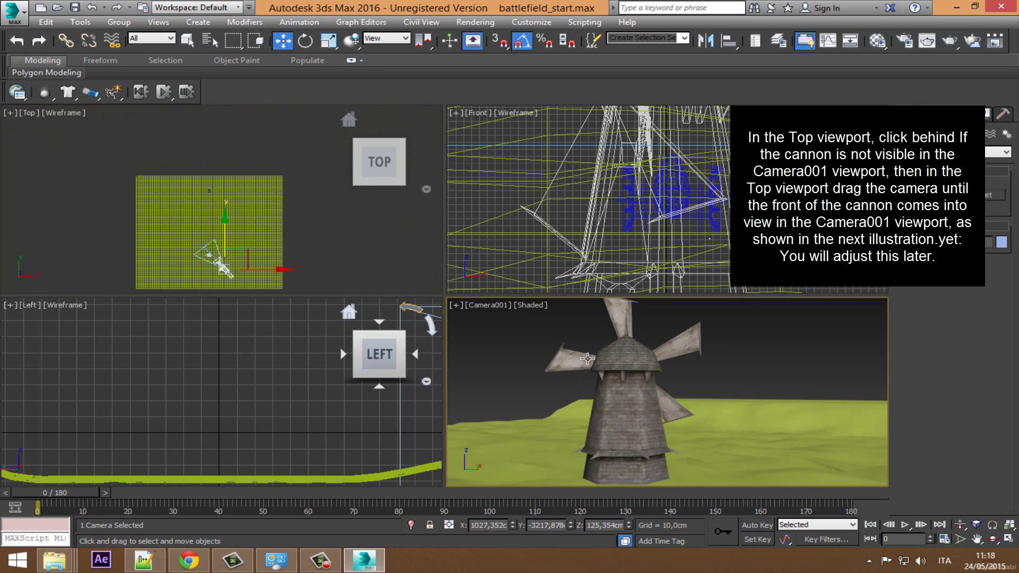
right_click(483, 299)
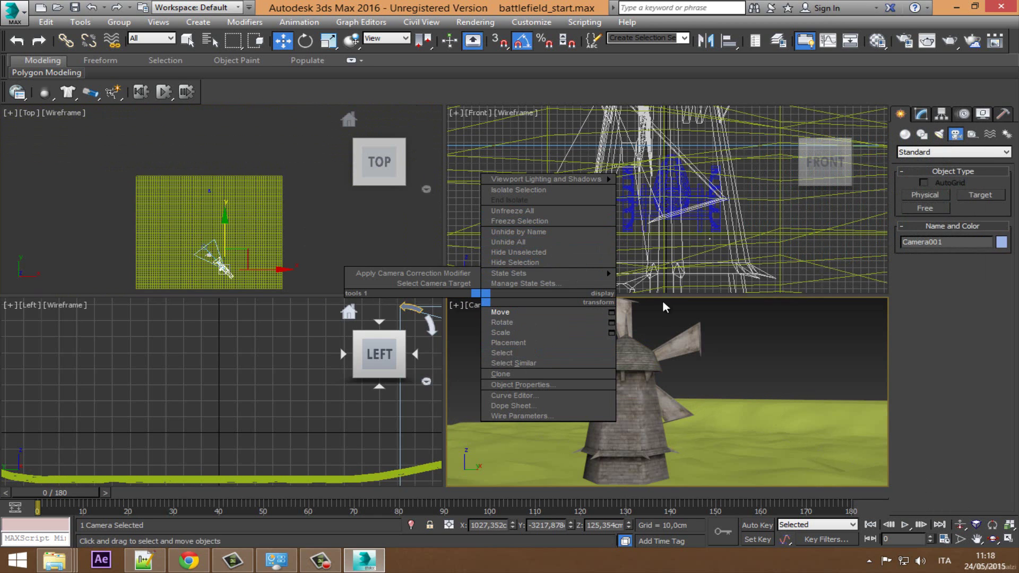
left_click(607, 311)
left_click(488, 306)
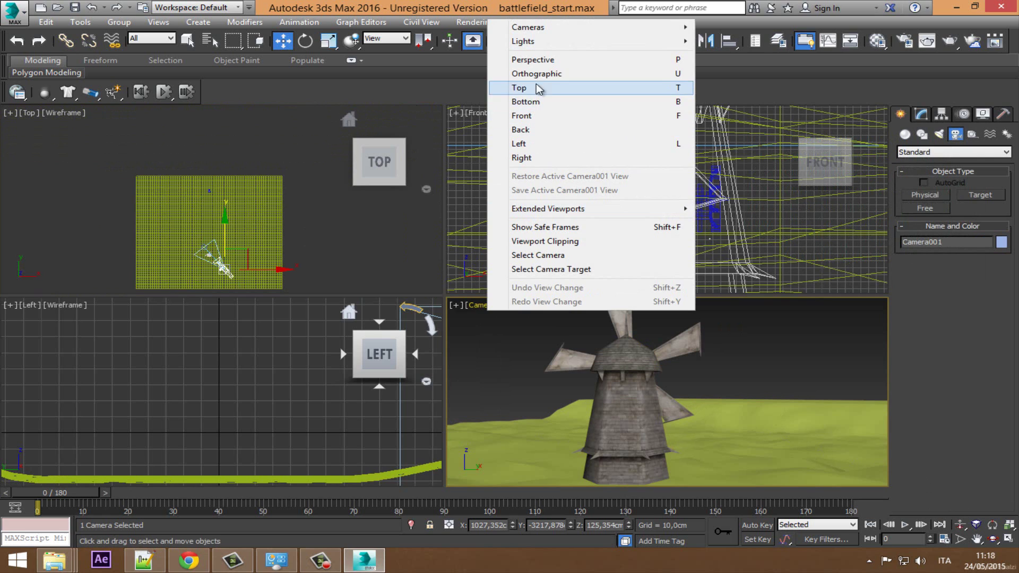
left_click(536, 59)
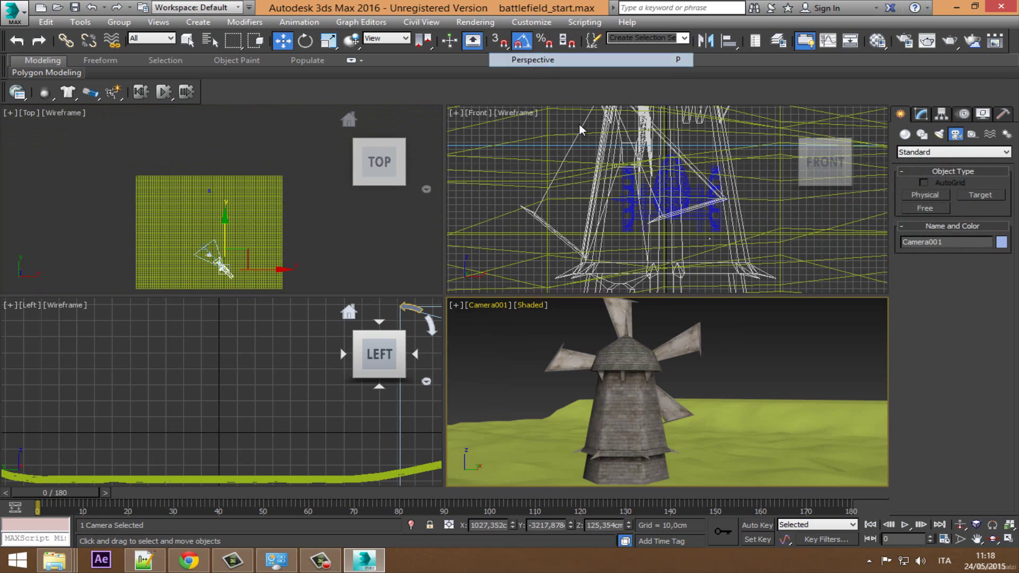
left_click(1008, 538)
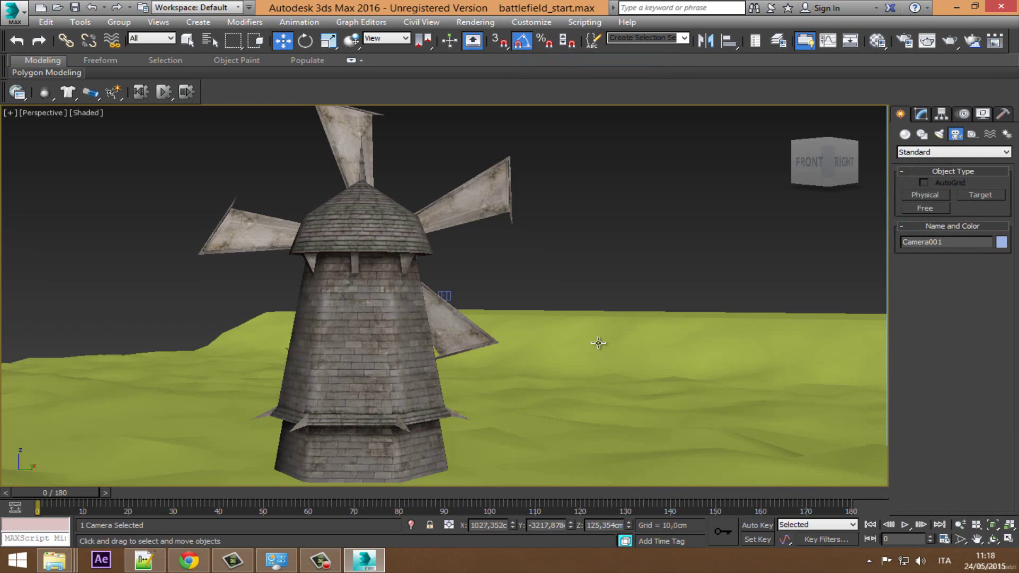
Zoom out and orbit until the windmill, camera and cannon are centred.
left_click(961, 525)
left_click_drag(426, 235, 448, 353)
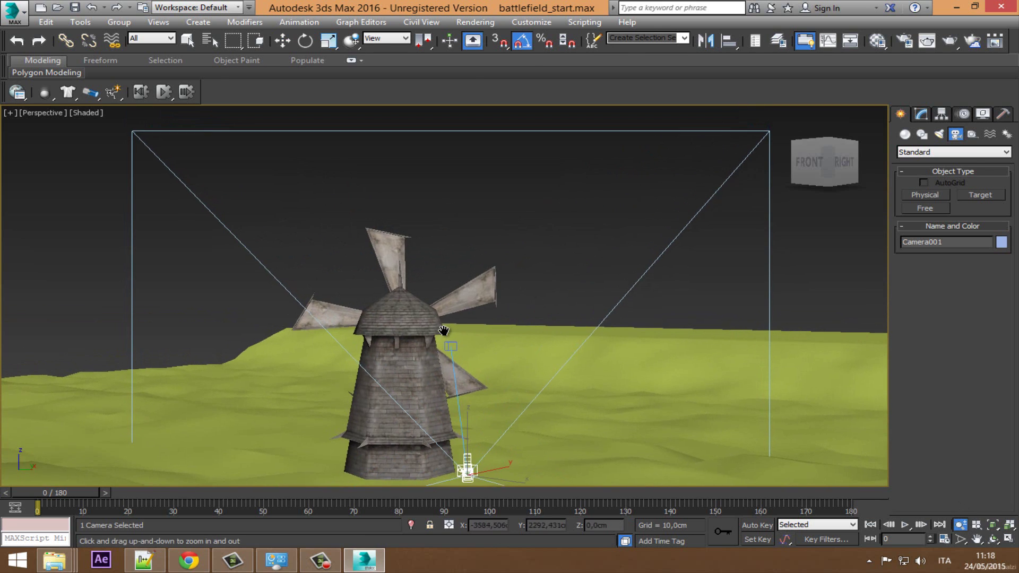
middle_click_drag(444, 331, 457, 335)
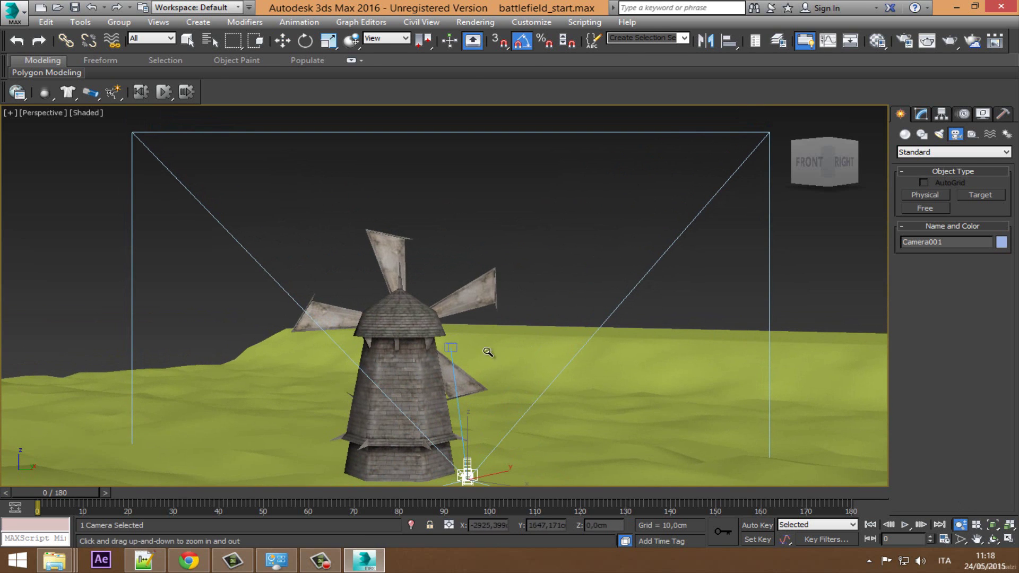
left_click(991, 539)
left_click_drag(500, 358, 211, 317)
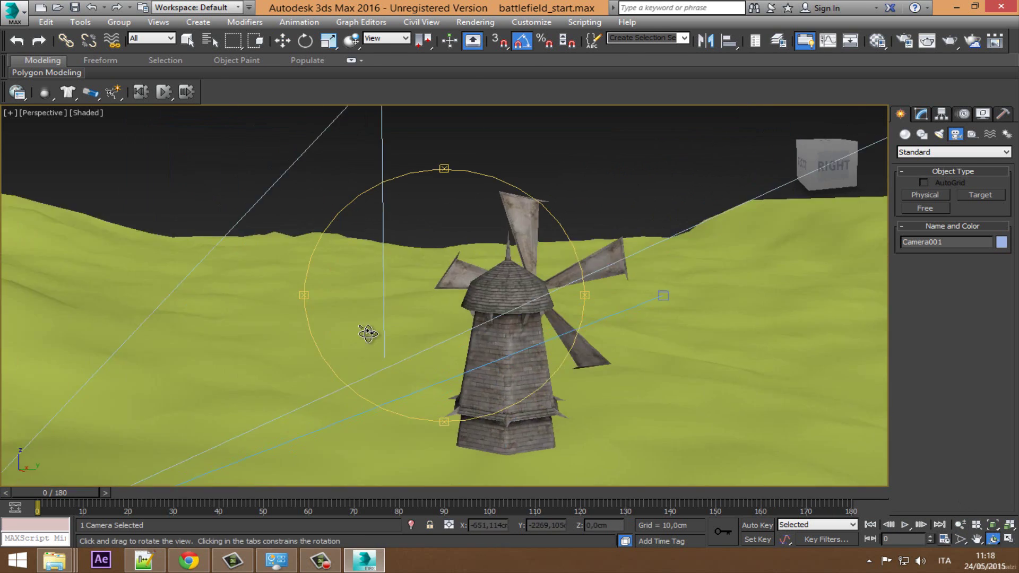
mouse_move(341, 297)
left_mouse_down()
mouse_move(351, 327)
mouse_move(408, 319)
mouse_move(523, 391)
left_mouse_up()
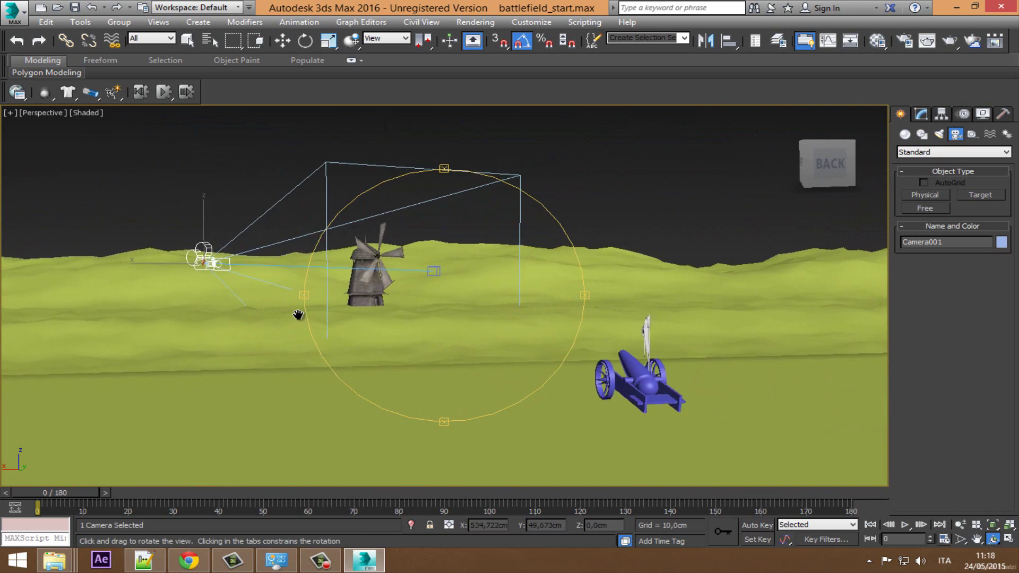
mouse_move(475, 349)
left_mouse_down()
mouse_move(412, 328)
mouse_move(584, 337)
left_mouse_up()
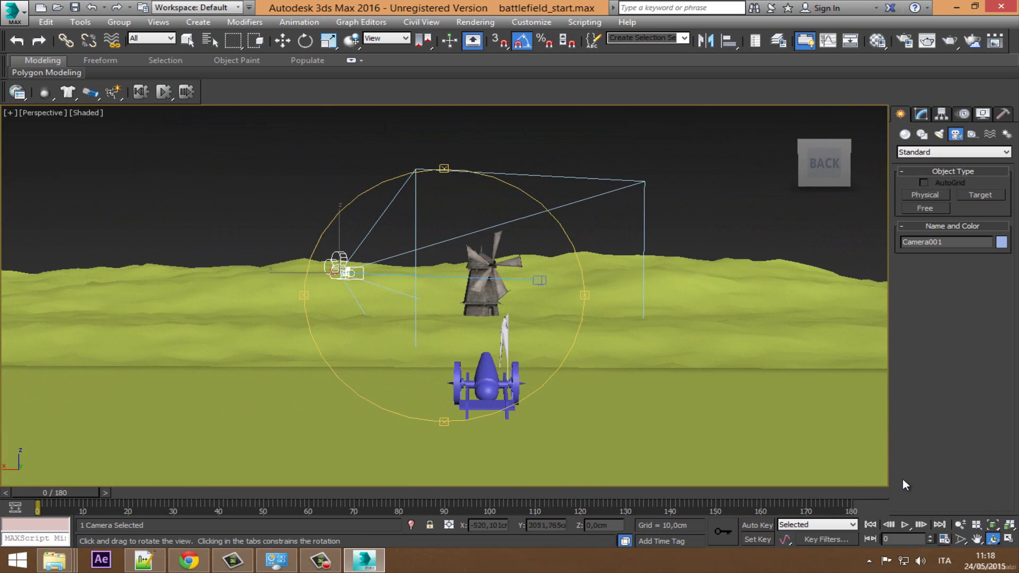
Zoom in on the cannon and orbit it toward the centre.
left_click(961, 524)
mouse_move(518, 364)
left_mouse_down()
mouse_move(525, 351)
mouse_move(513, 352)
mouse_move(524, 354)
left_mouse_up()
left_click(994, 540)
left_click_drag(439, 326, 499, 324)
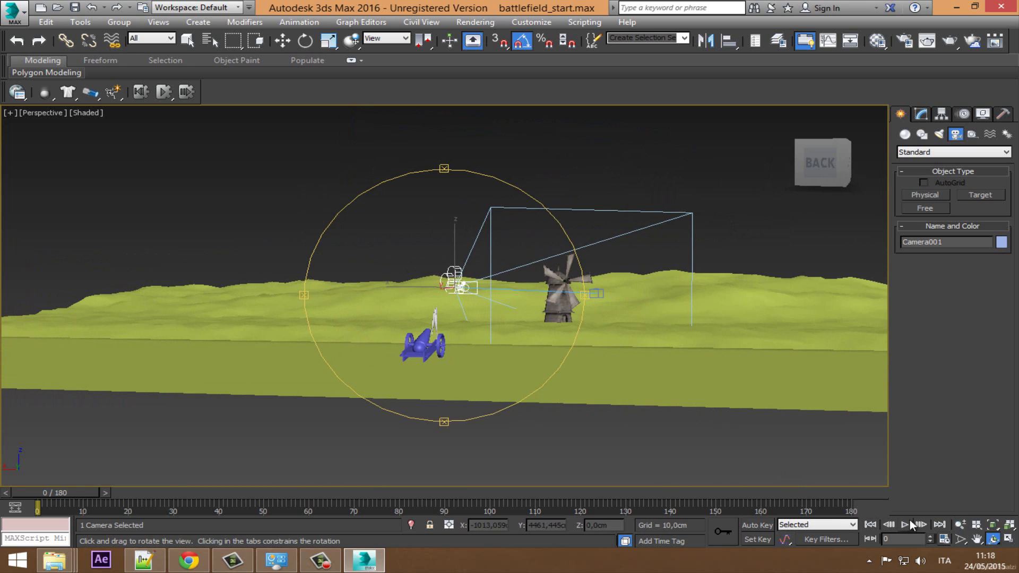
left_click(961, 525)
key("w")
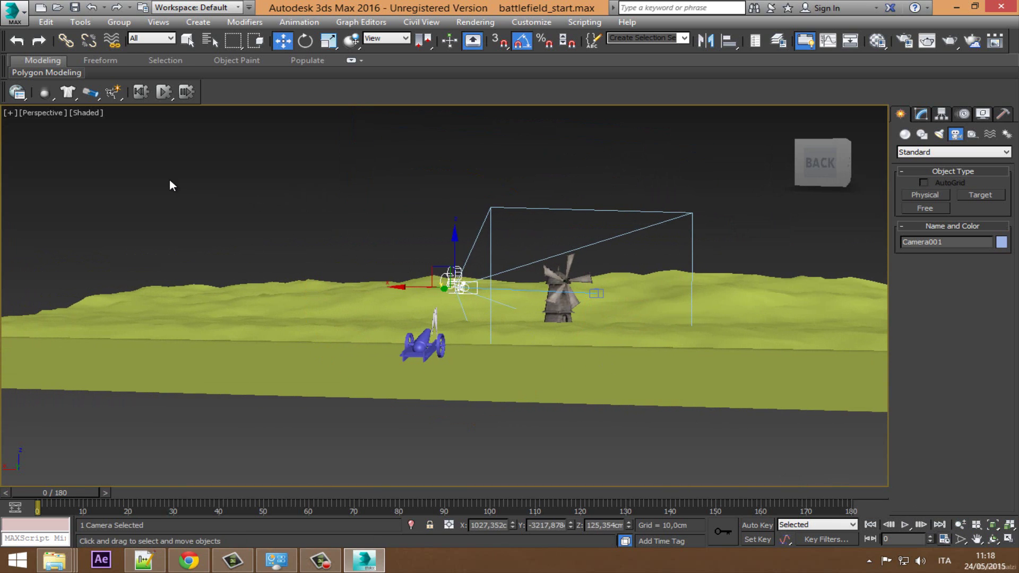
Fine-tune the cannon framing with SteeringWheels orbit and pan, then close them.
key("shift+w")
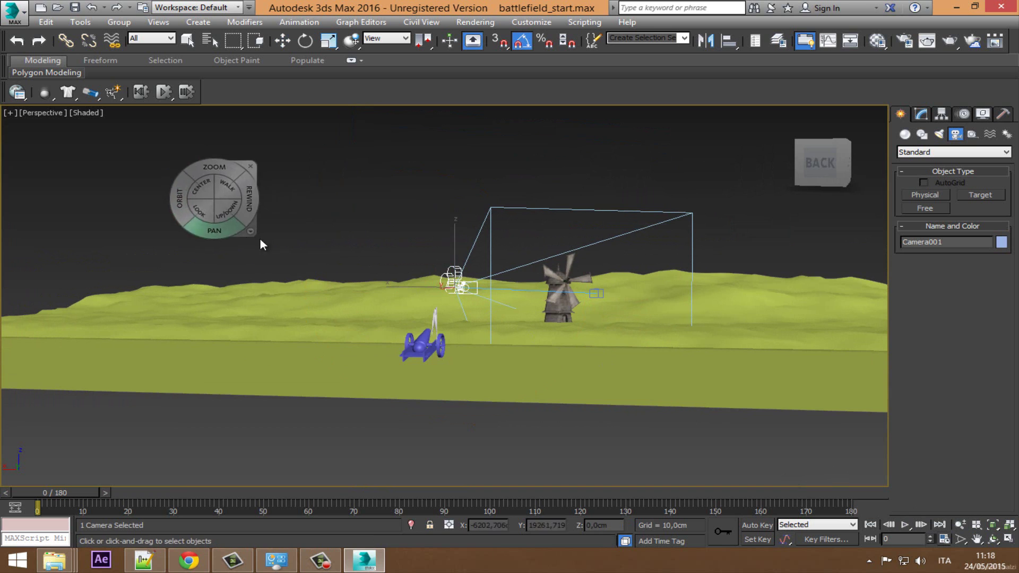
scroll(375, 323, "up", 2)
scroll(374, 322, "up", 3)
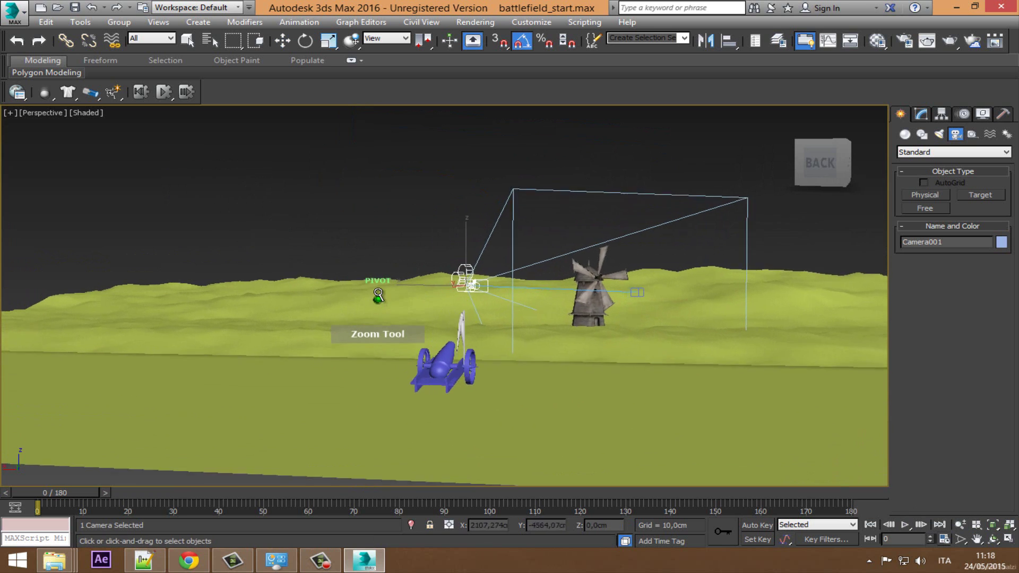
scroll(375, 323, "up", 3)
left_click_drag(355, 313, 381, 319)
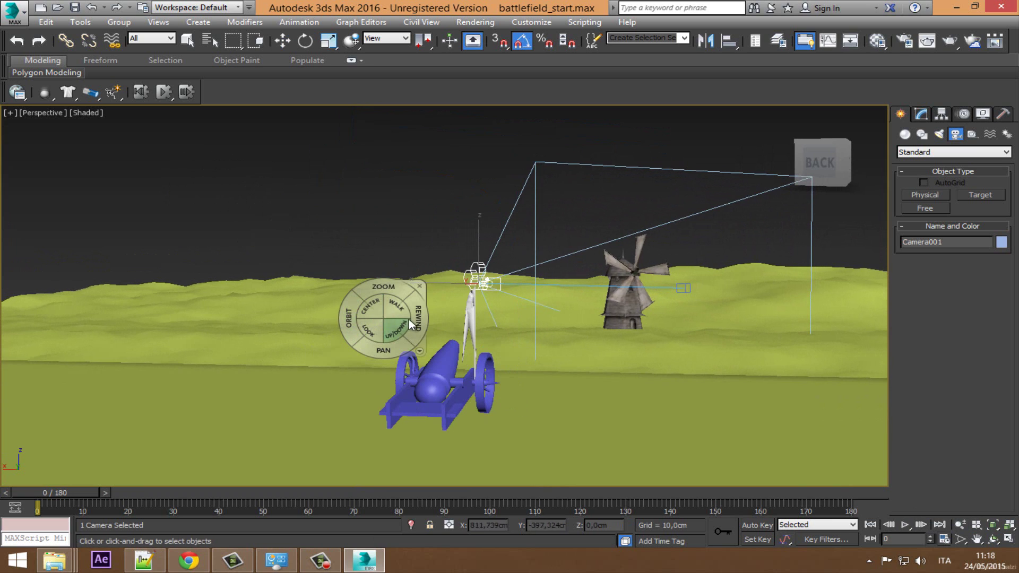
left_click_drag(394, 349, 390, 356)
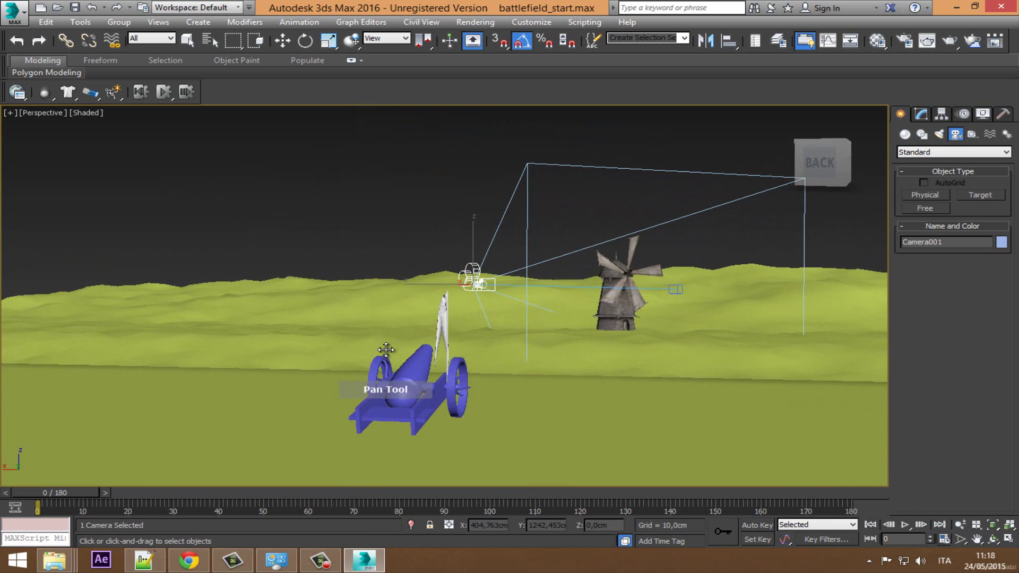
mouse_move(390, 310)
left_mouse_down()
mouse_move(375, 352)
mouse_move(371, 335)
left_mouse_up()
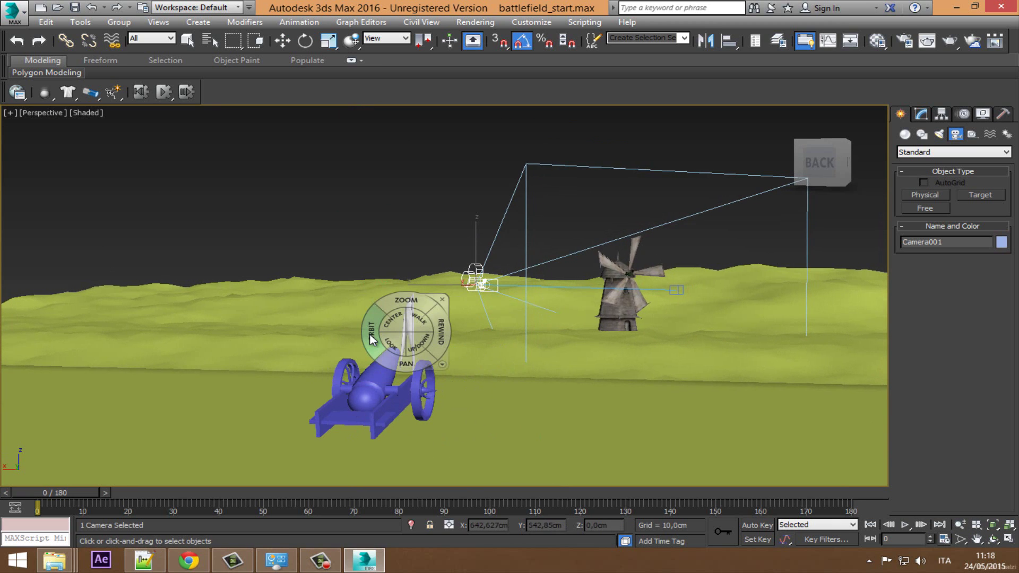
key("w")
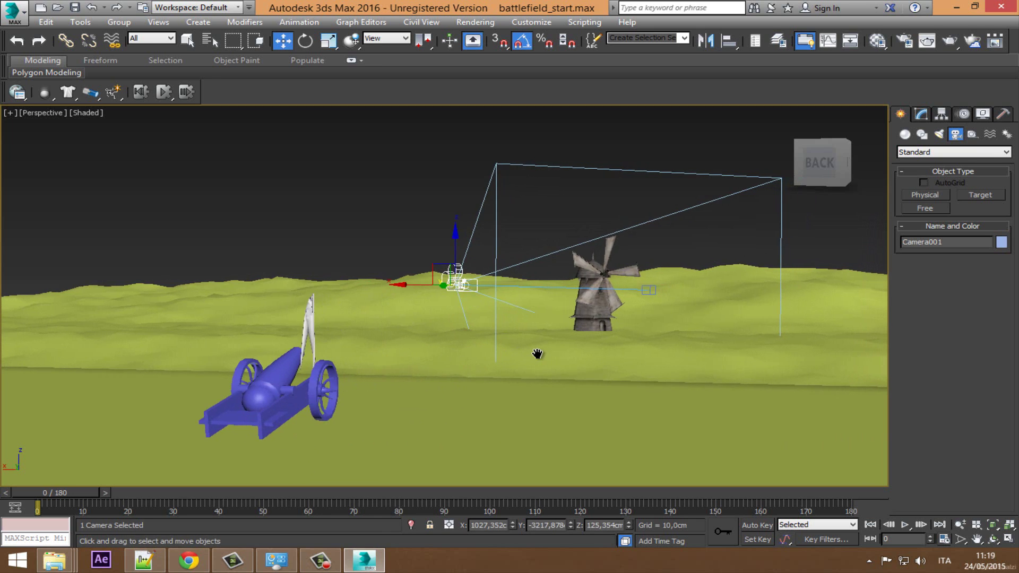
Pan the view, check the Help page, and zoom in on the cannon.
middle_click_drag(557, 353, 550, 350)
left_click(366, 561)
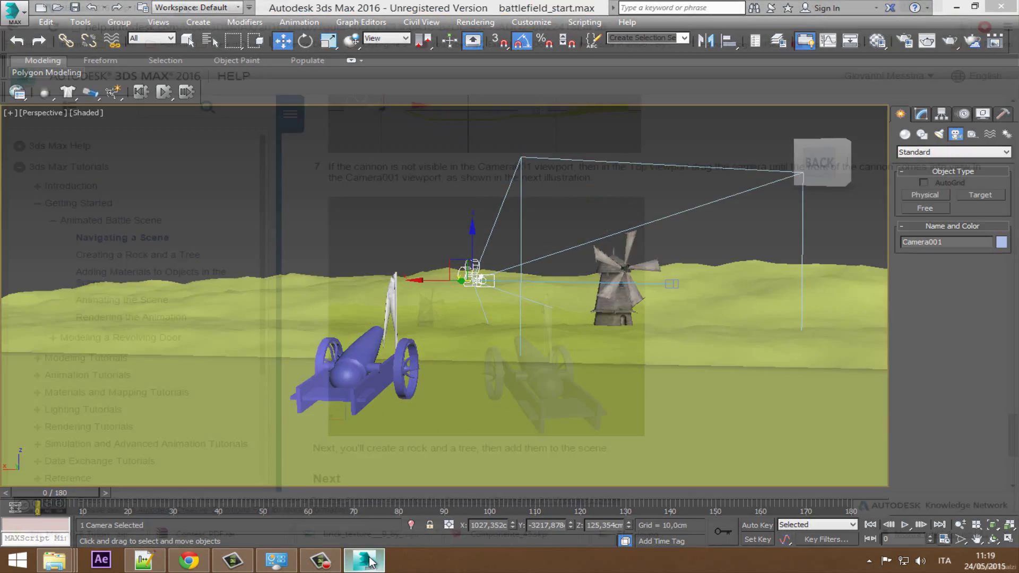
left_click(367, 560)
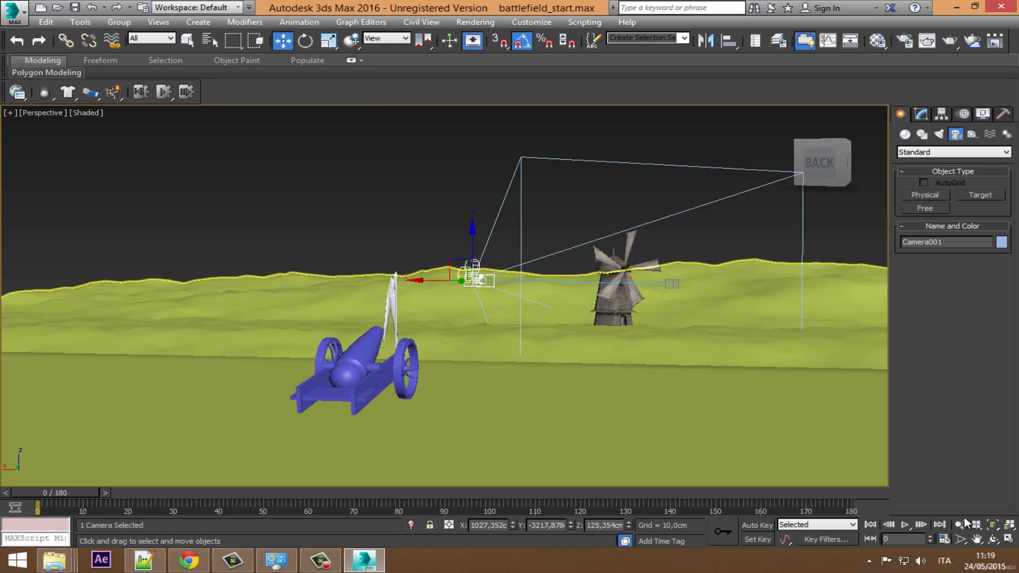
left_click(995, 540)
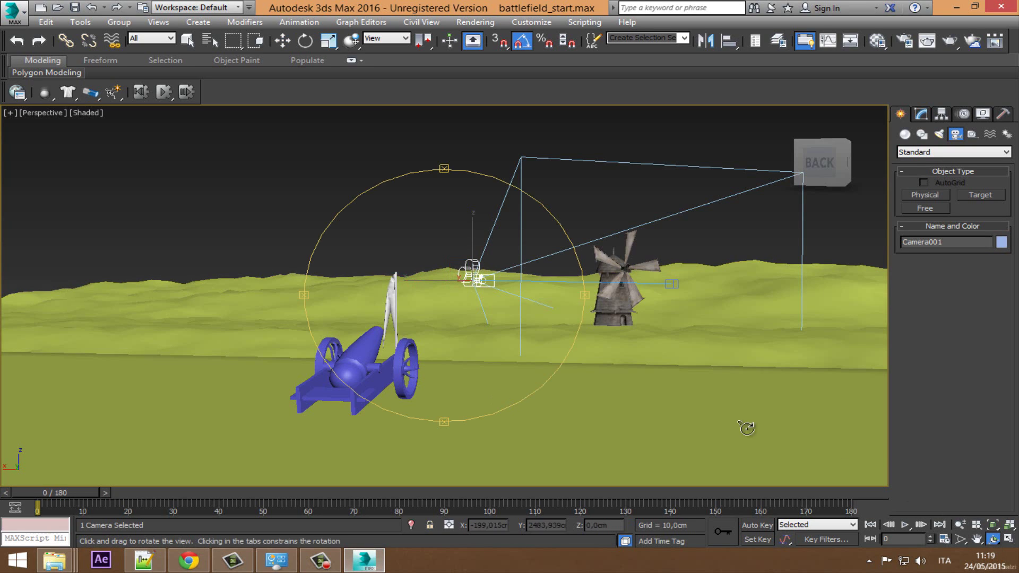
left_click(962, 526)
left_click_drag(871, 481, 861, 516)
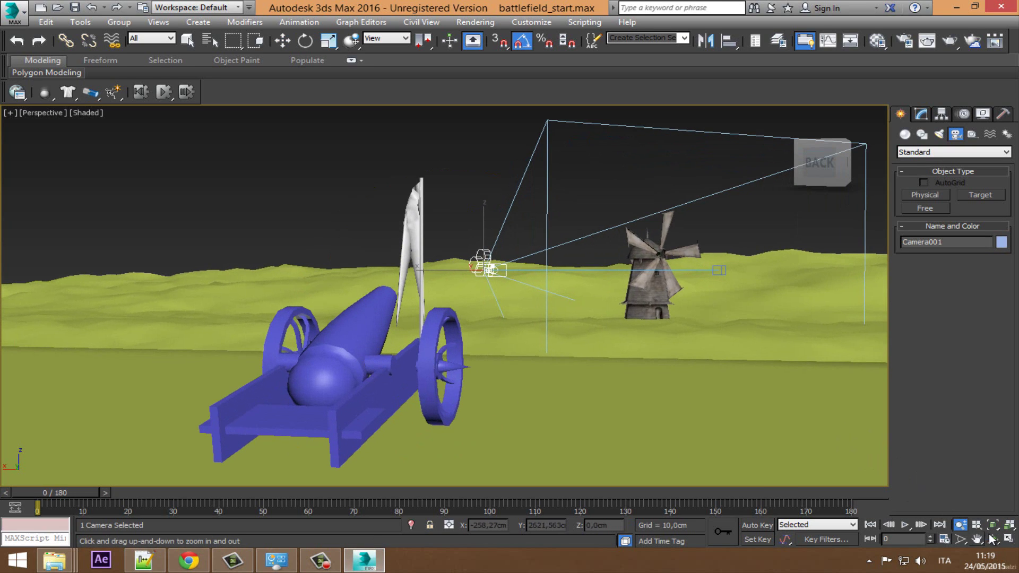
Select the cannon frame and orbit around it, comparing with the Help page.
key("w")
left_click(397, 367)
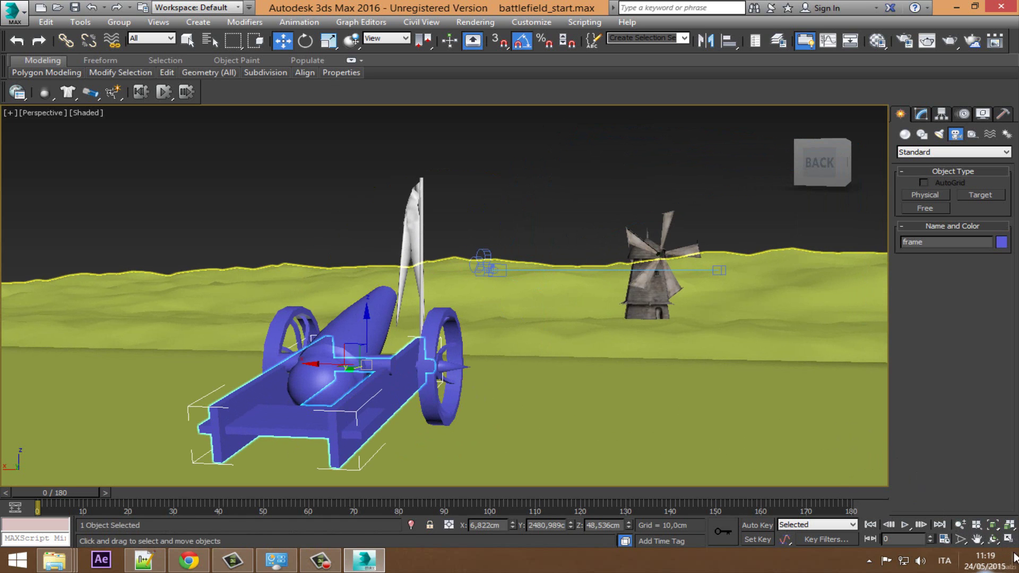
left_click(993, 539)
mouse_move(468, 345)
left_mouse_down()
mouse_move(494, 348)
mouse_move(440, 354)
mouse_move(494, 357)
mouse_move(457, 353)
left_mouse_up()
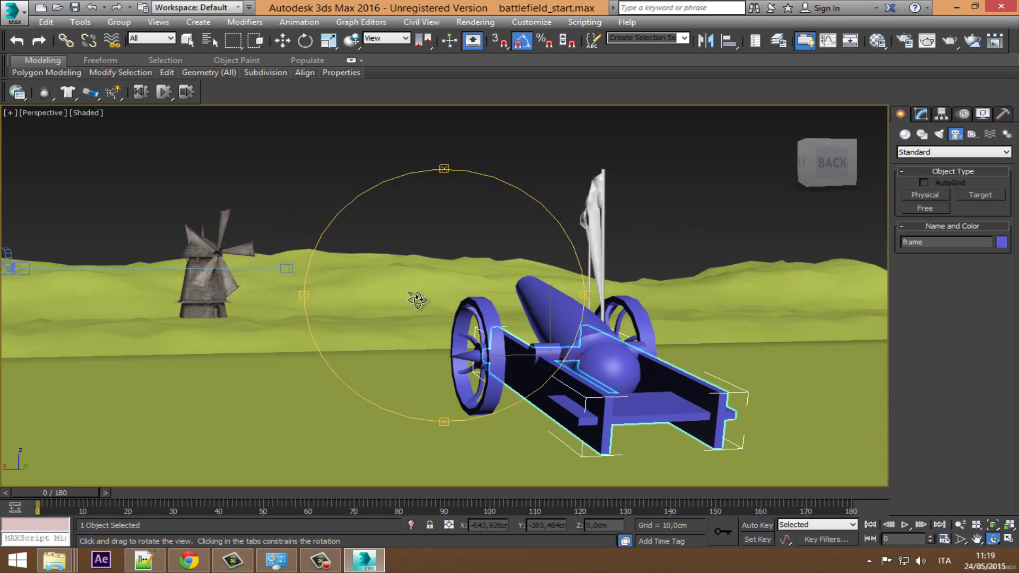
left_click_drag(418, 300, 417, 299)
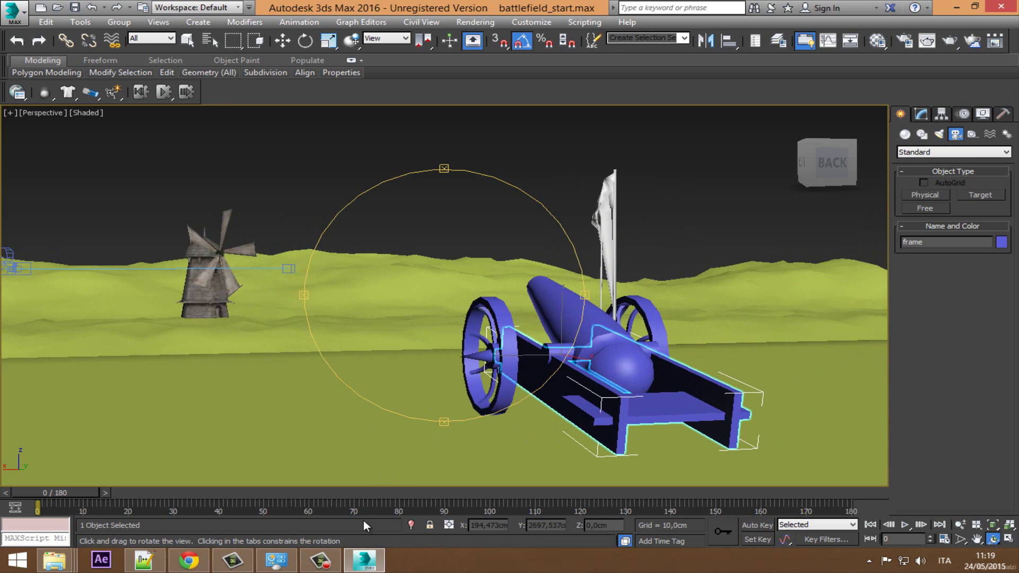
left_click(366, 561)
left_click(366, 563)
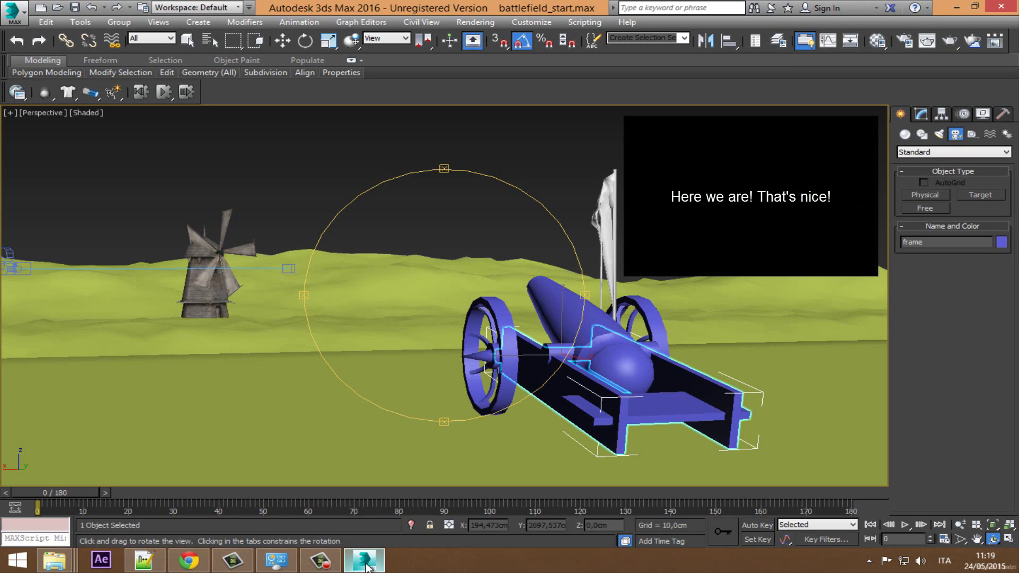
left_click(365, 561)
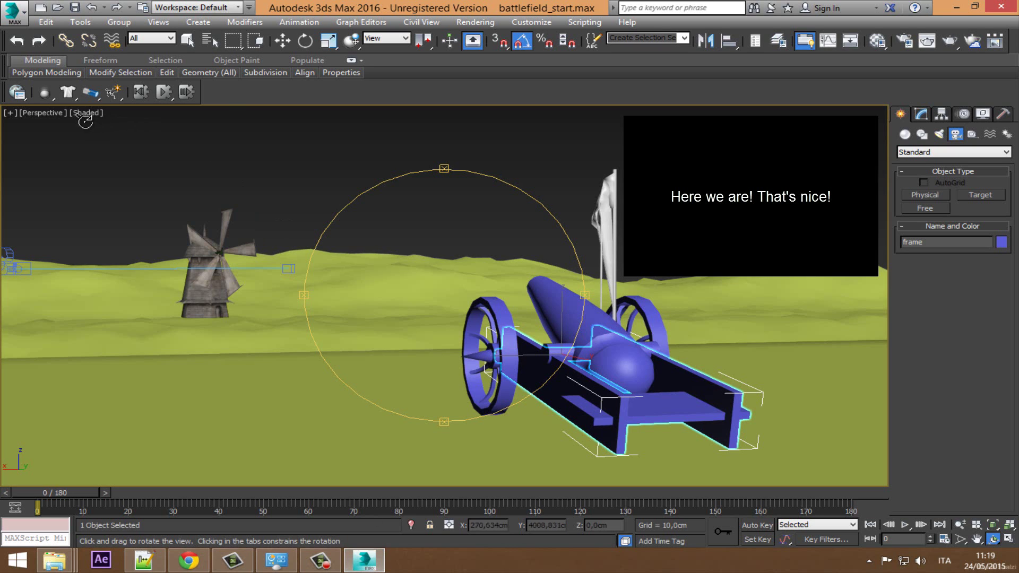
Turn on Show Safe Frames in the Perspective view and compare with the Help page.
left_click(48, 112)
left_click(101, 327)
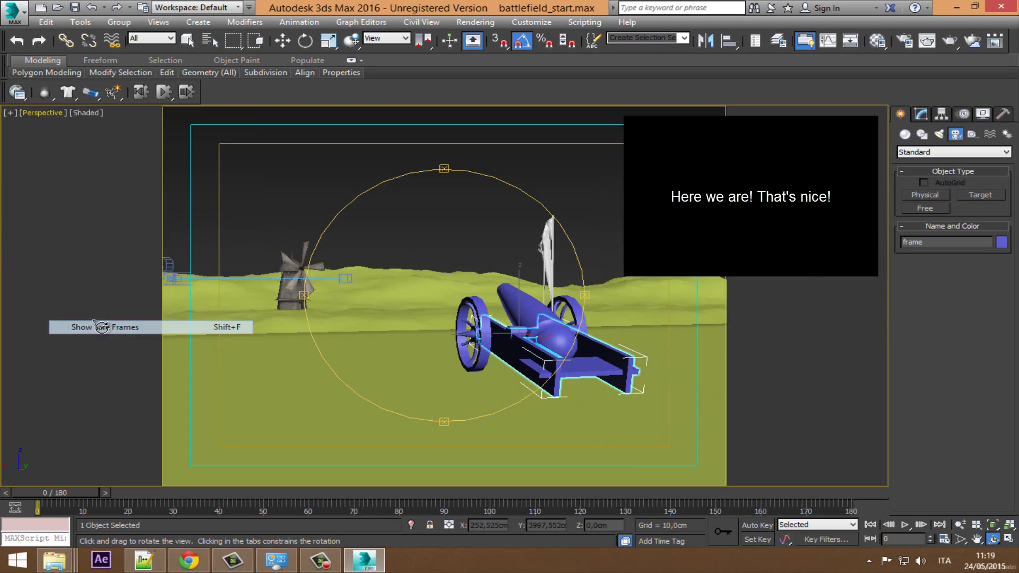
left_click(366, 561)
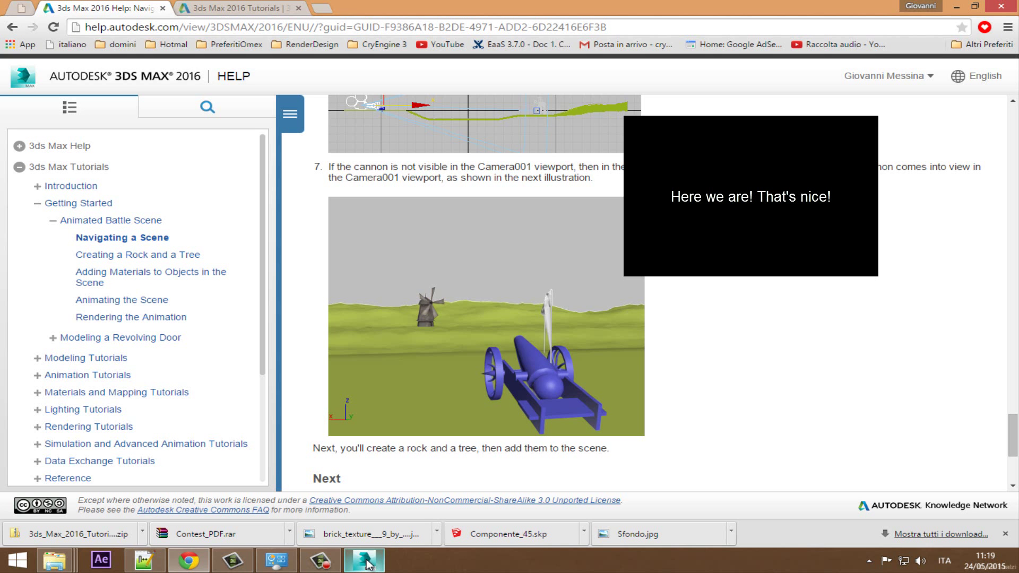
left_click(366, 562)
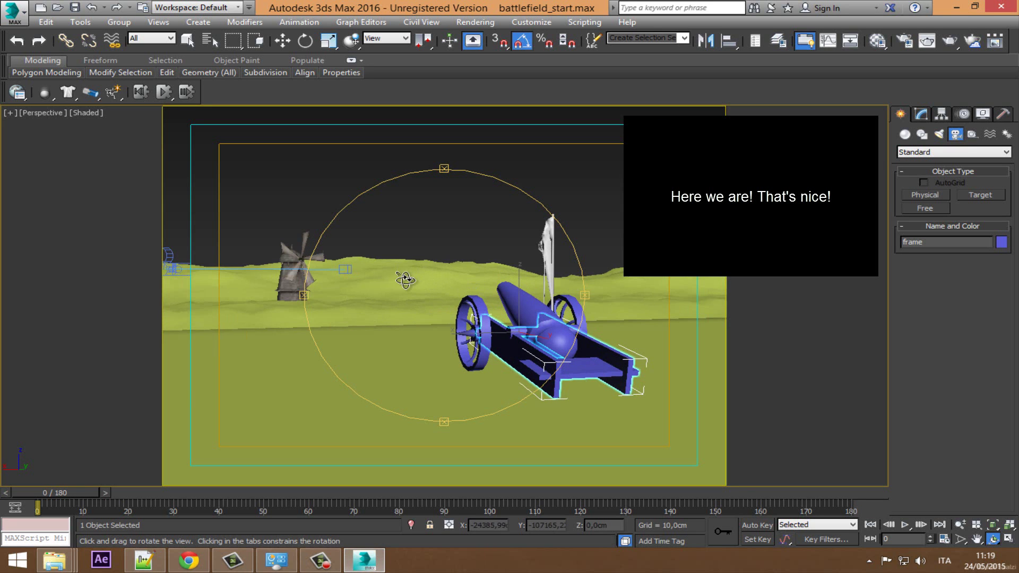
Orbit and zoom in on the cannon, then restore the four-viewport layout.
left_click_drag(406, 281, 401, 285)
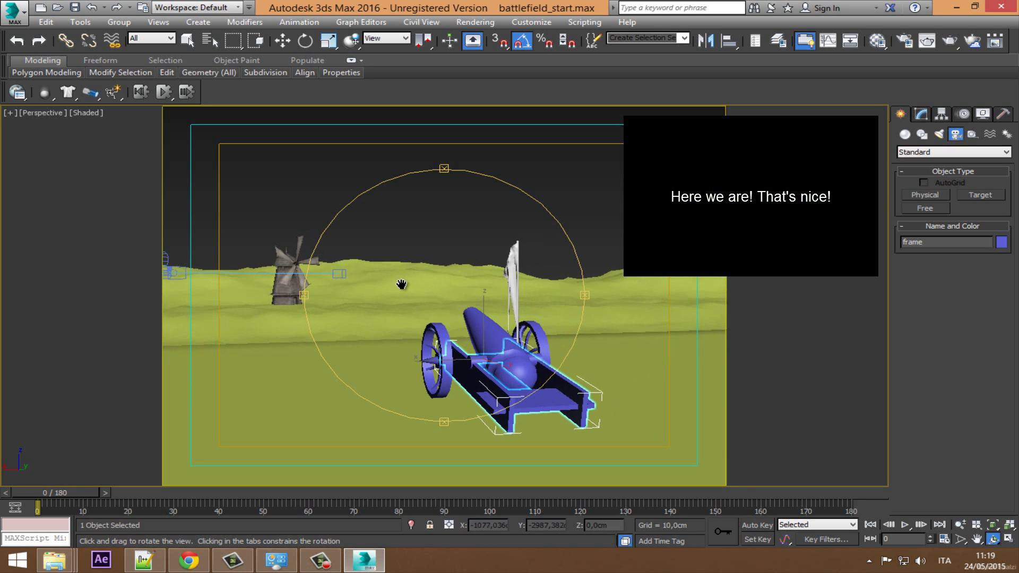
left_click(961, 525)
left_click_drag(449, 382, 459, 320)
left_click(993, 540)
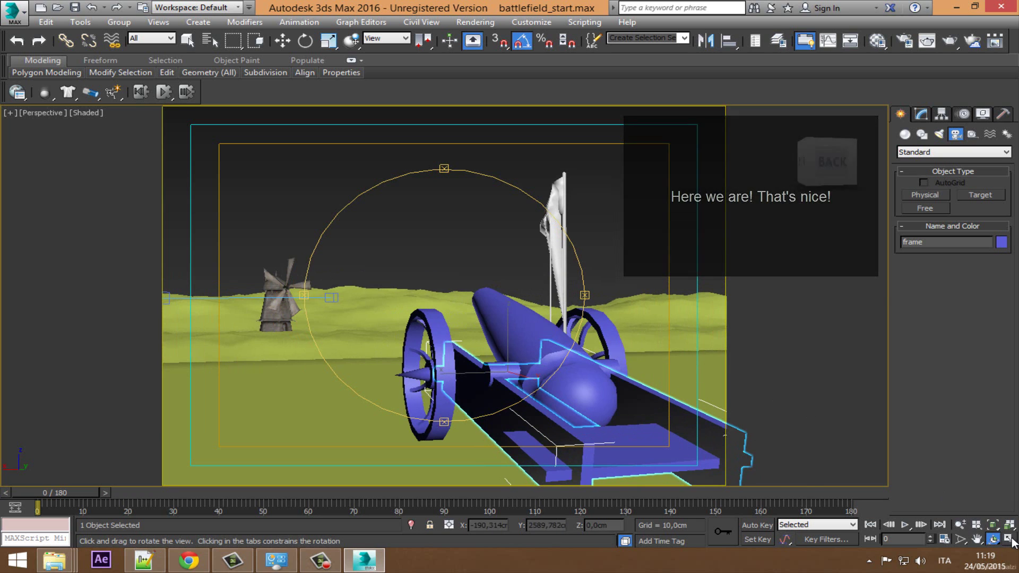
left_click(978, 526)
left_click(208, 254)
Select Camera001 in the Top view and set the Perspective viewport to Cameras > Camera001.
left_click_drag(208, 254, 260, 208)
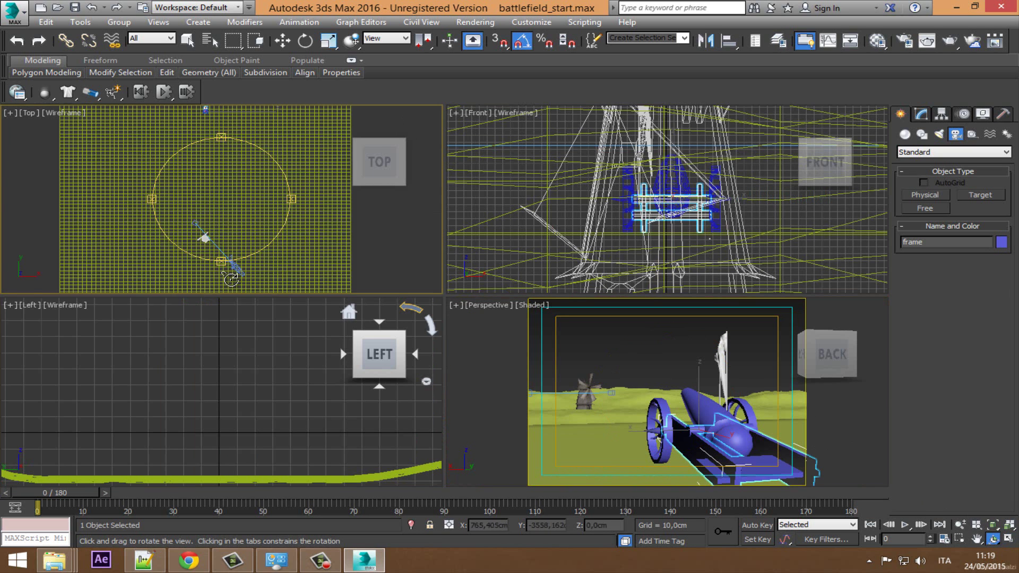
key("w")
left_click(260, 208)
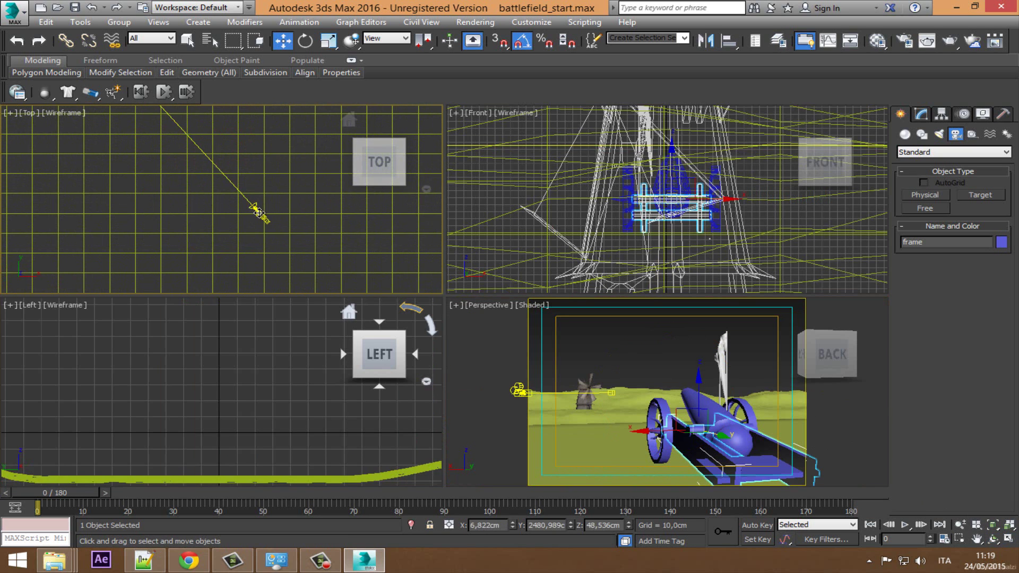
right_click(501, 352)
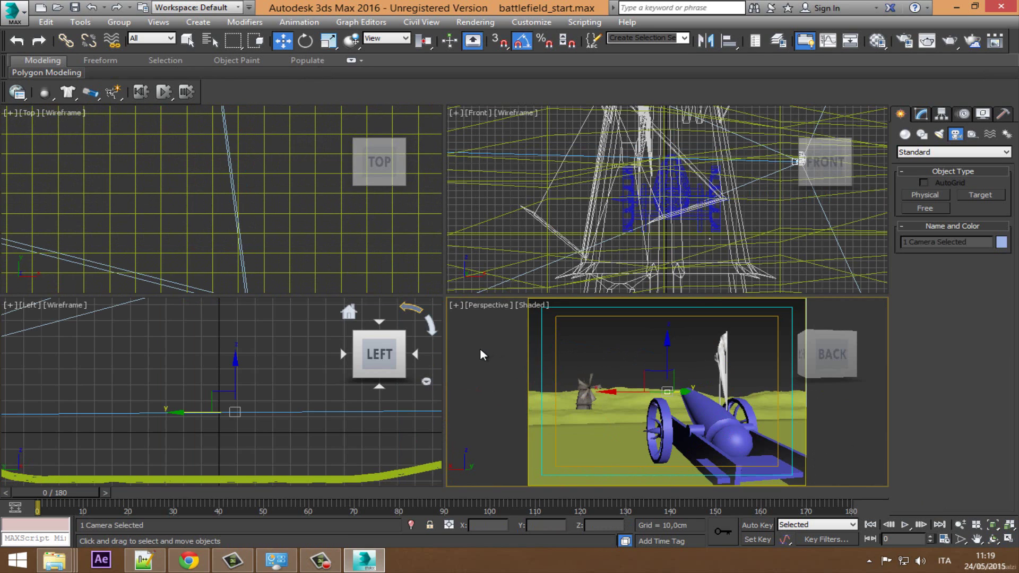
left_click(489, 305)
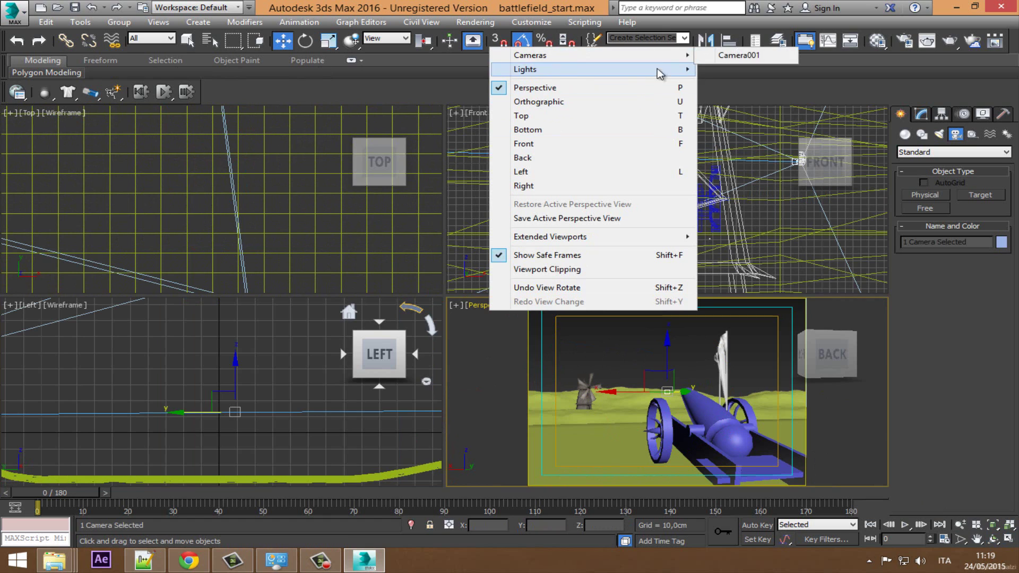
left_click(725, 55)
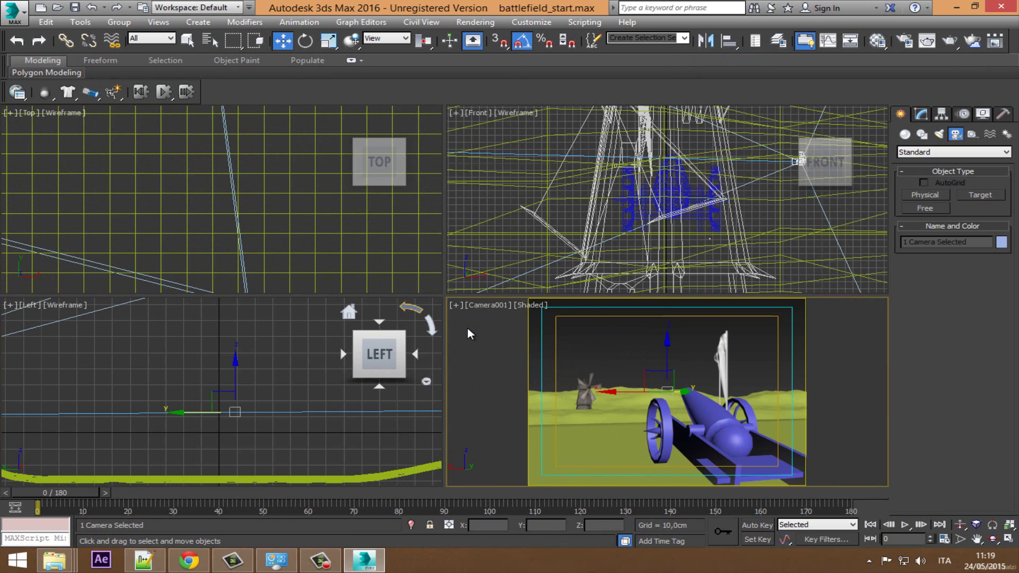
Save As battlefield_start.max in the Desktop's Tutorial_Files_3ds max 2016 folder.
left_click(21, 14)
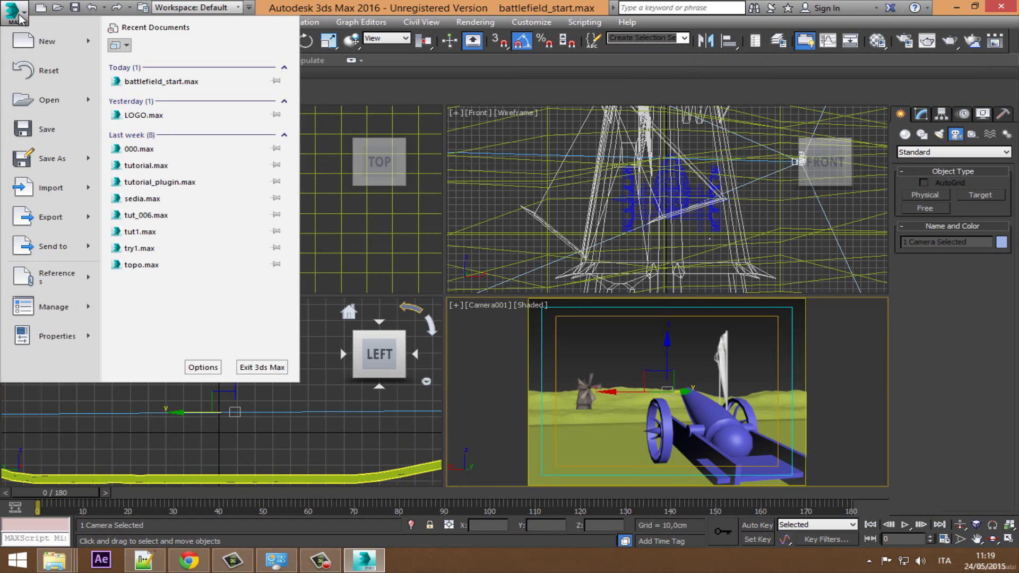
left_click(407, 276)
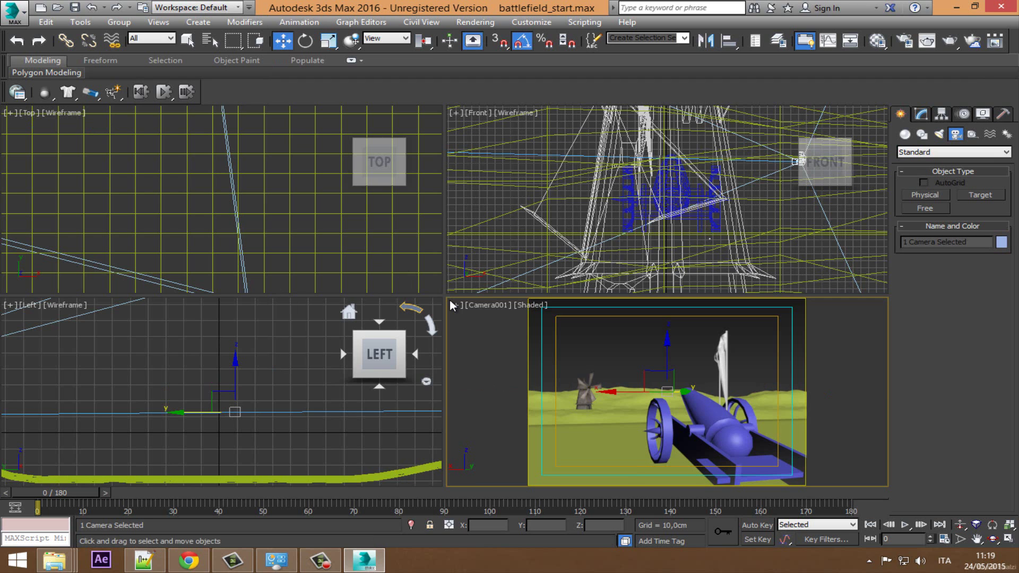
left_click(12, 13)
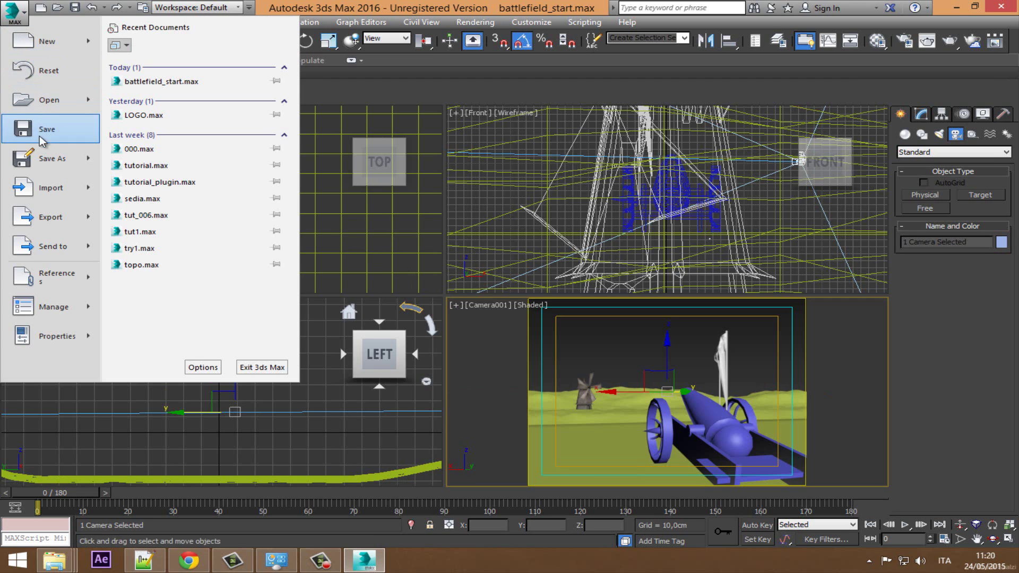
left_click(45, 158)
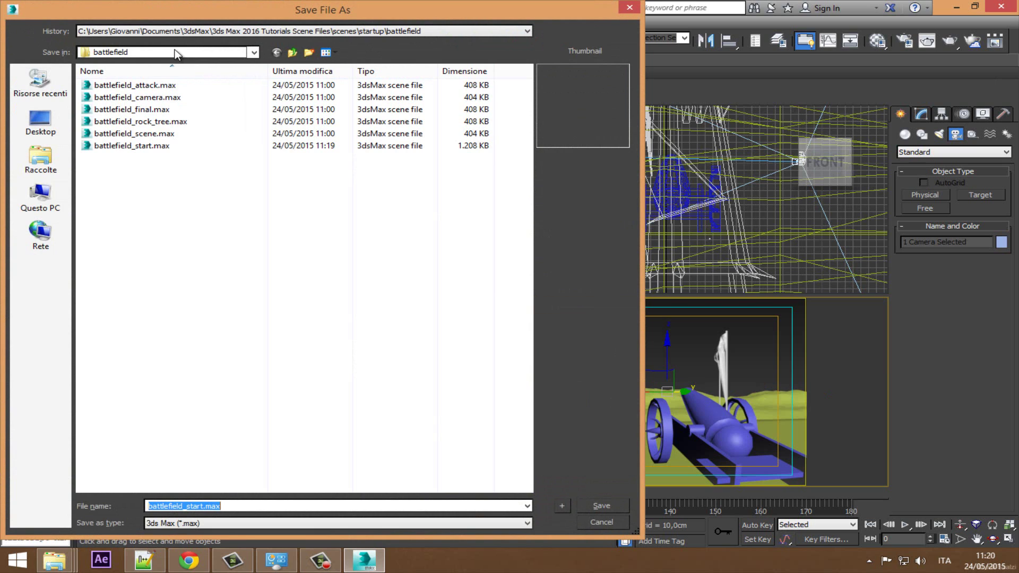
left_click(206, 54)
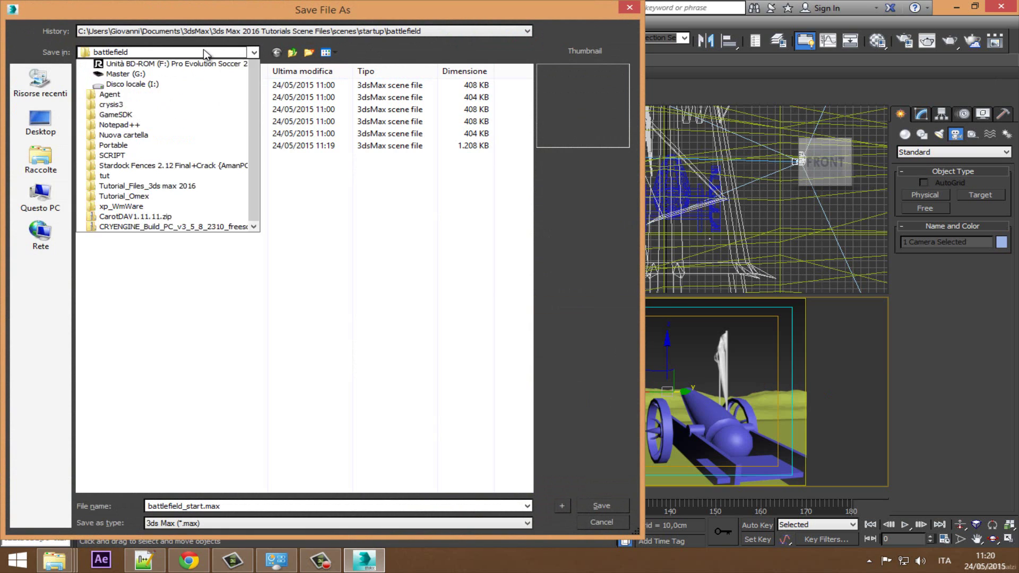
left_click(40, 131)
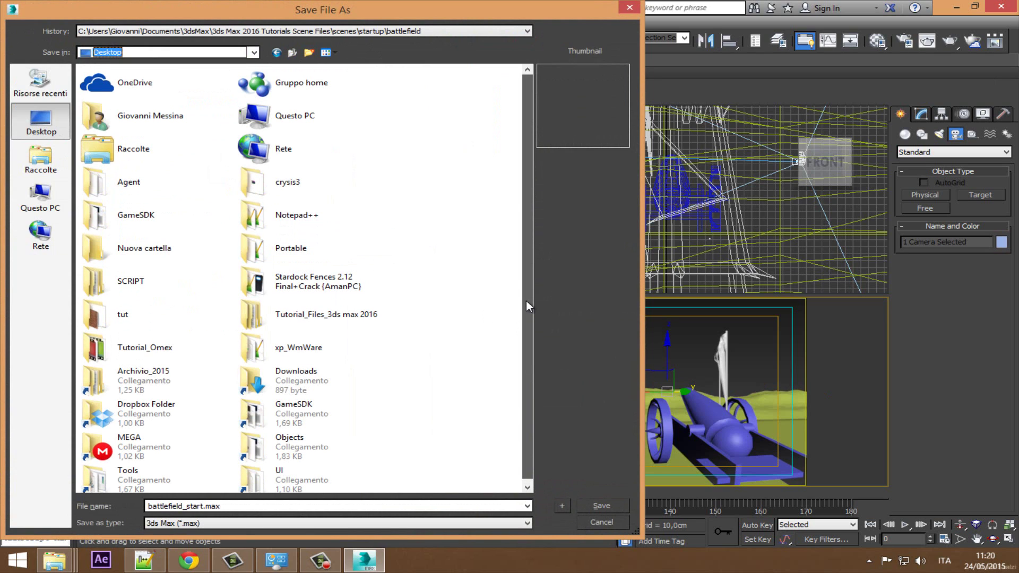
double_click(358, 318)
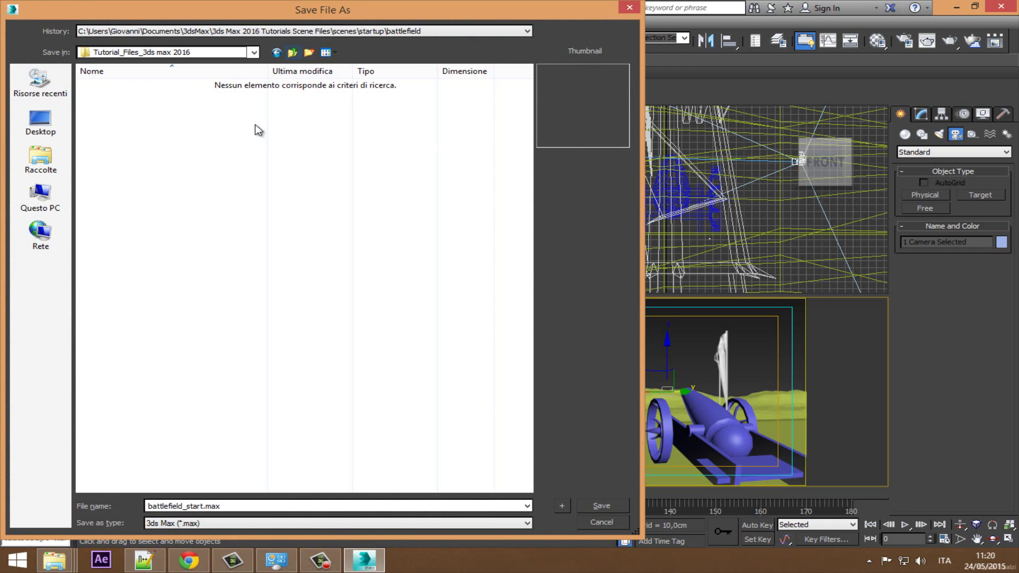
left_click(621, 508)
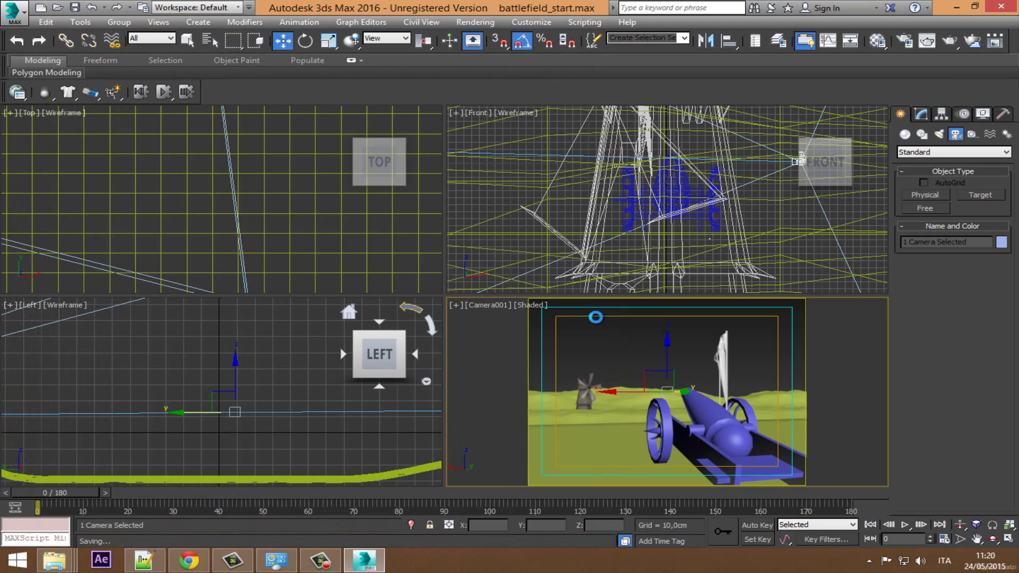